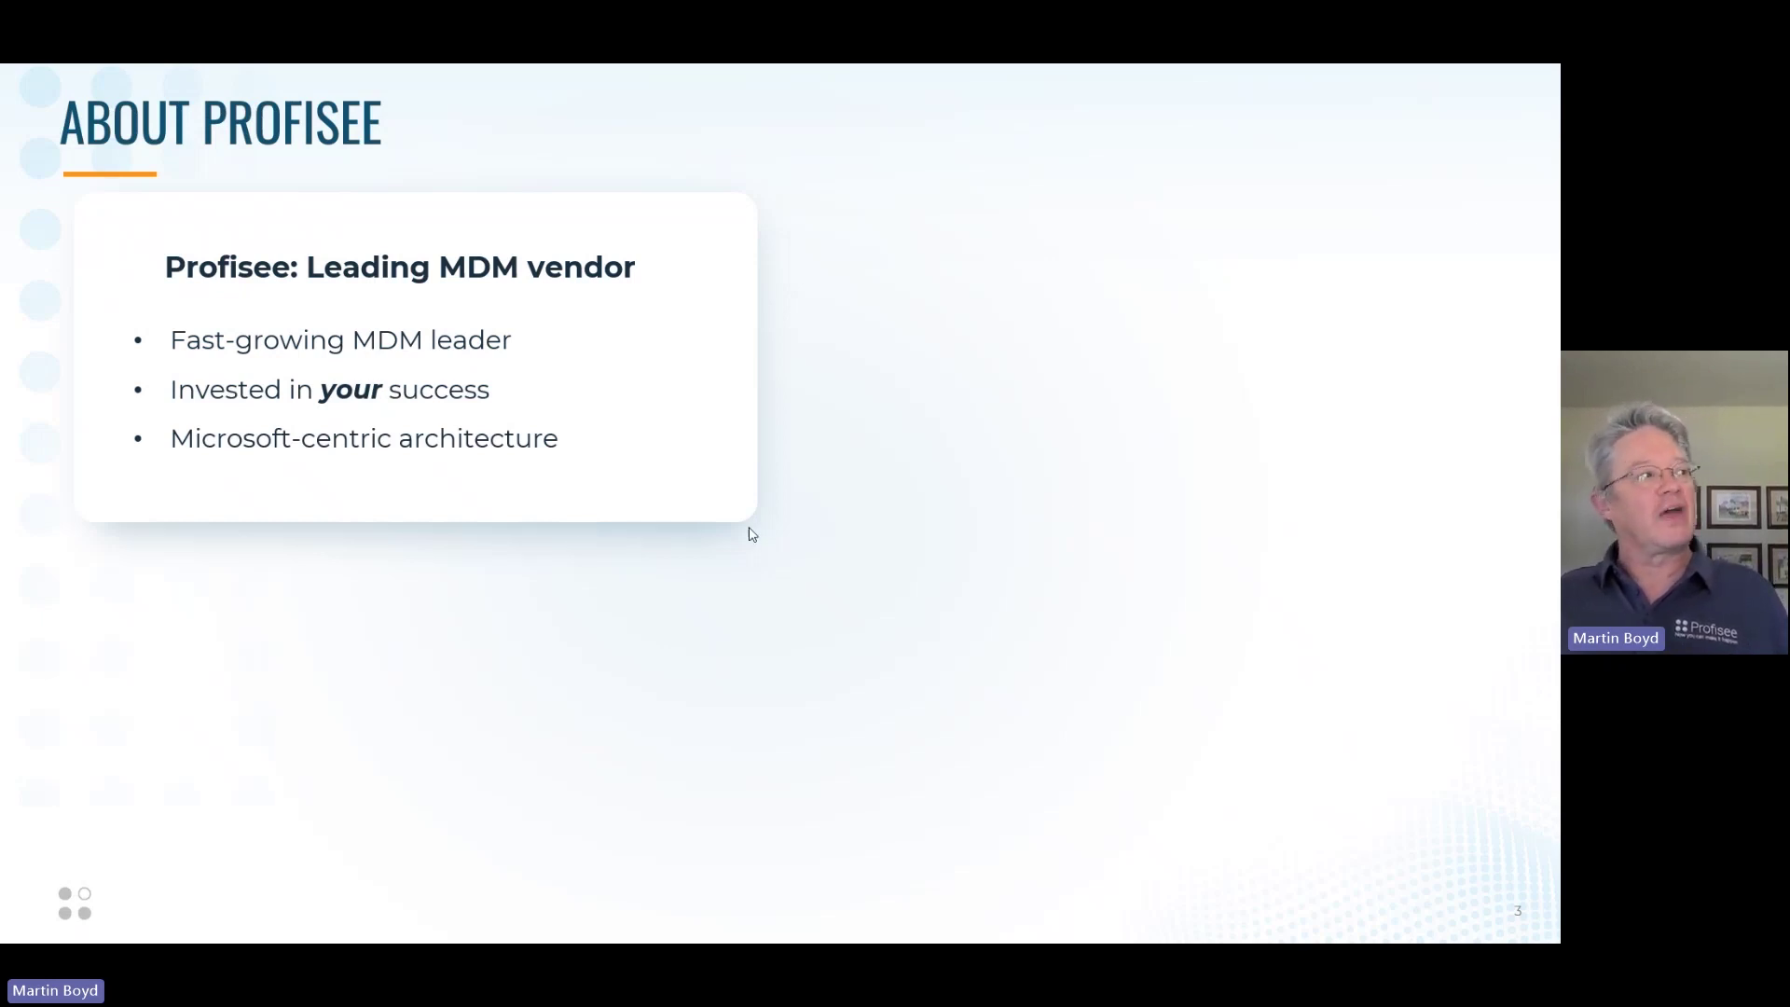
click(802, 543)
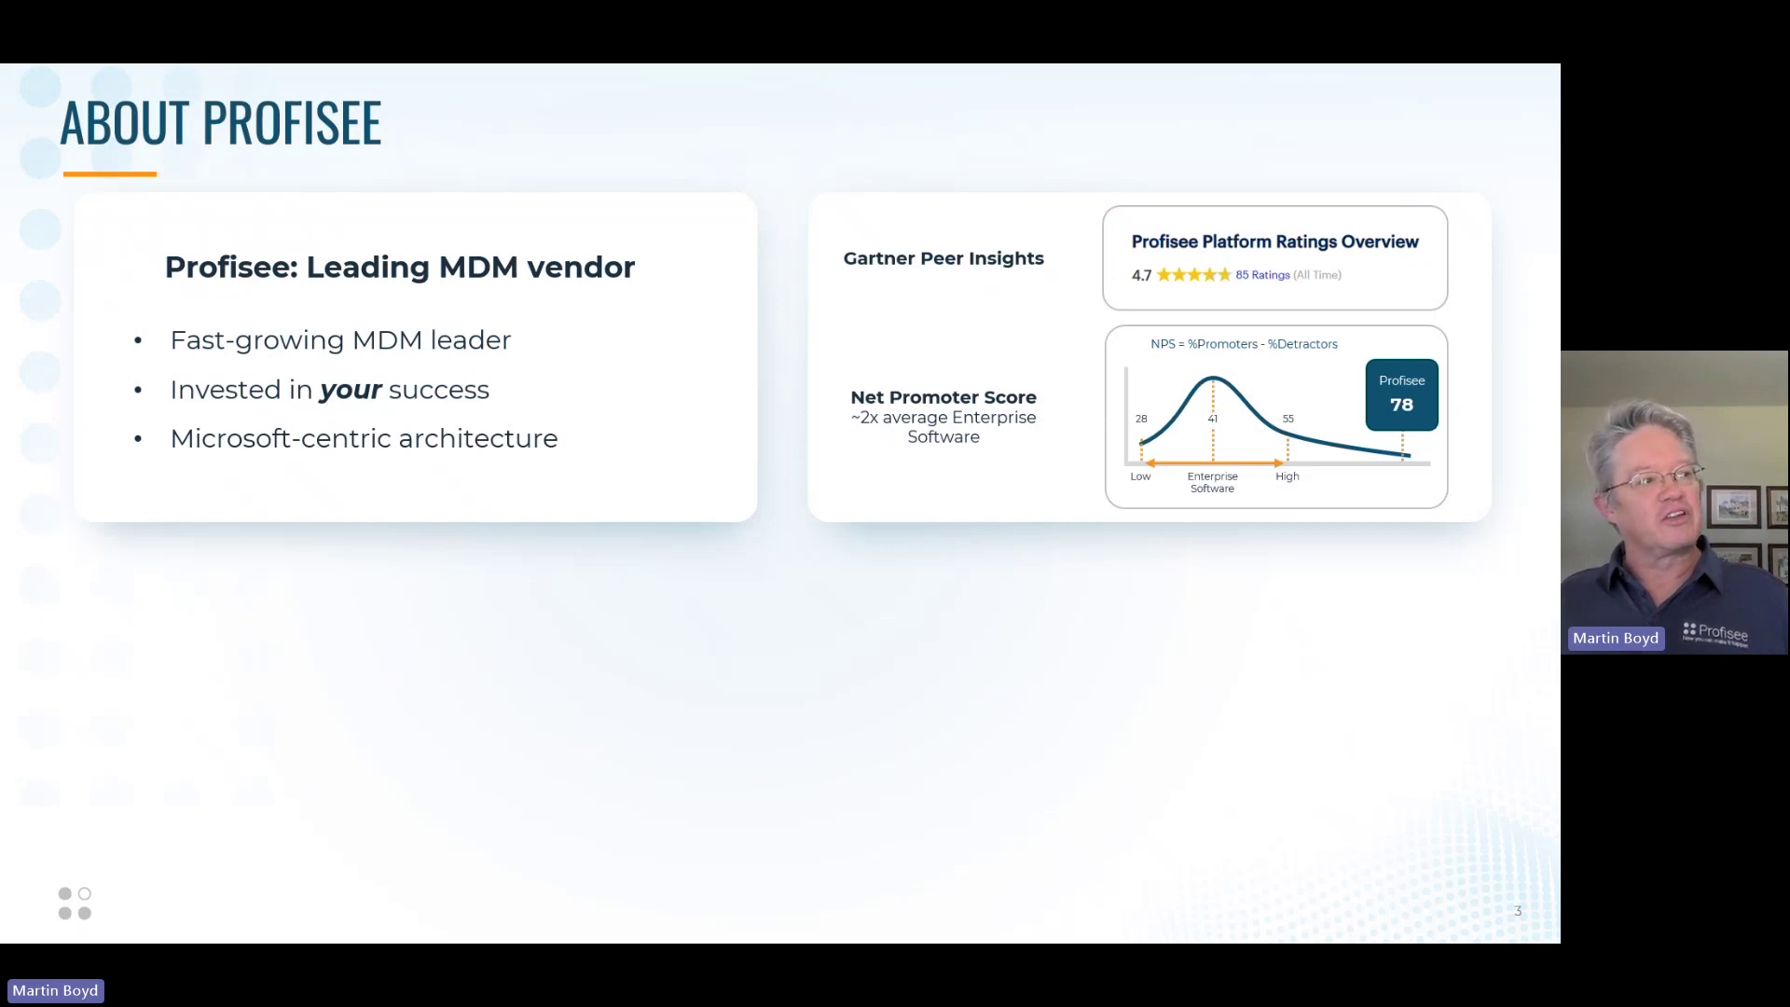
Reveal the Adaptive MDM panel listing Adapts, Fast and easy, and Full coverage
key(Right)
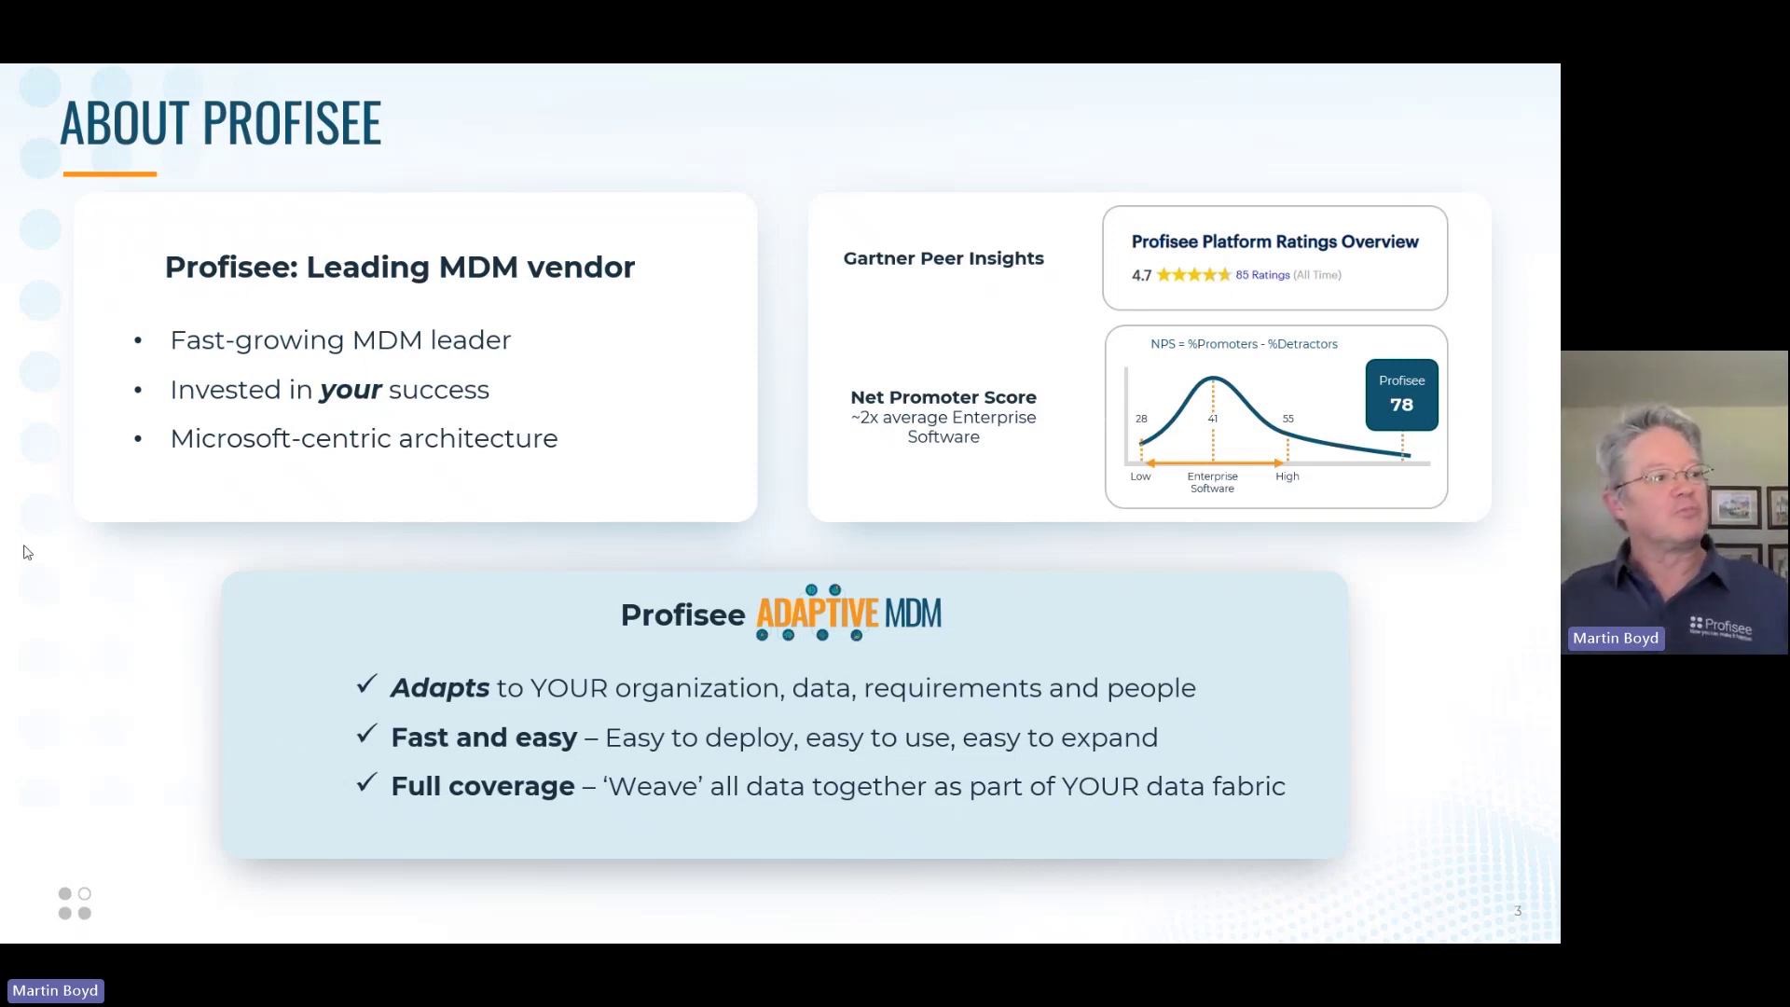
Advance the slideshow past the About Profisee slide toward Profisee MDM is Adaptive
click(460, 606)
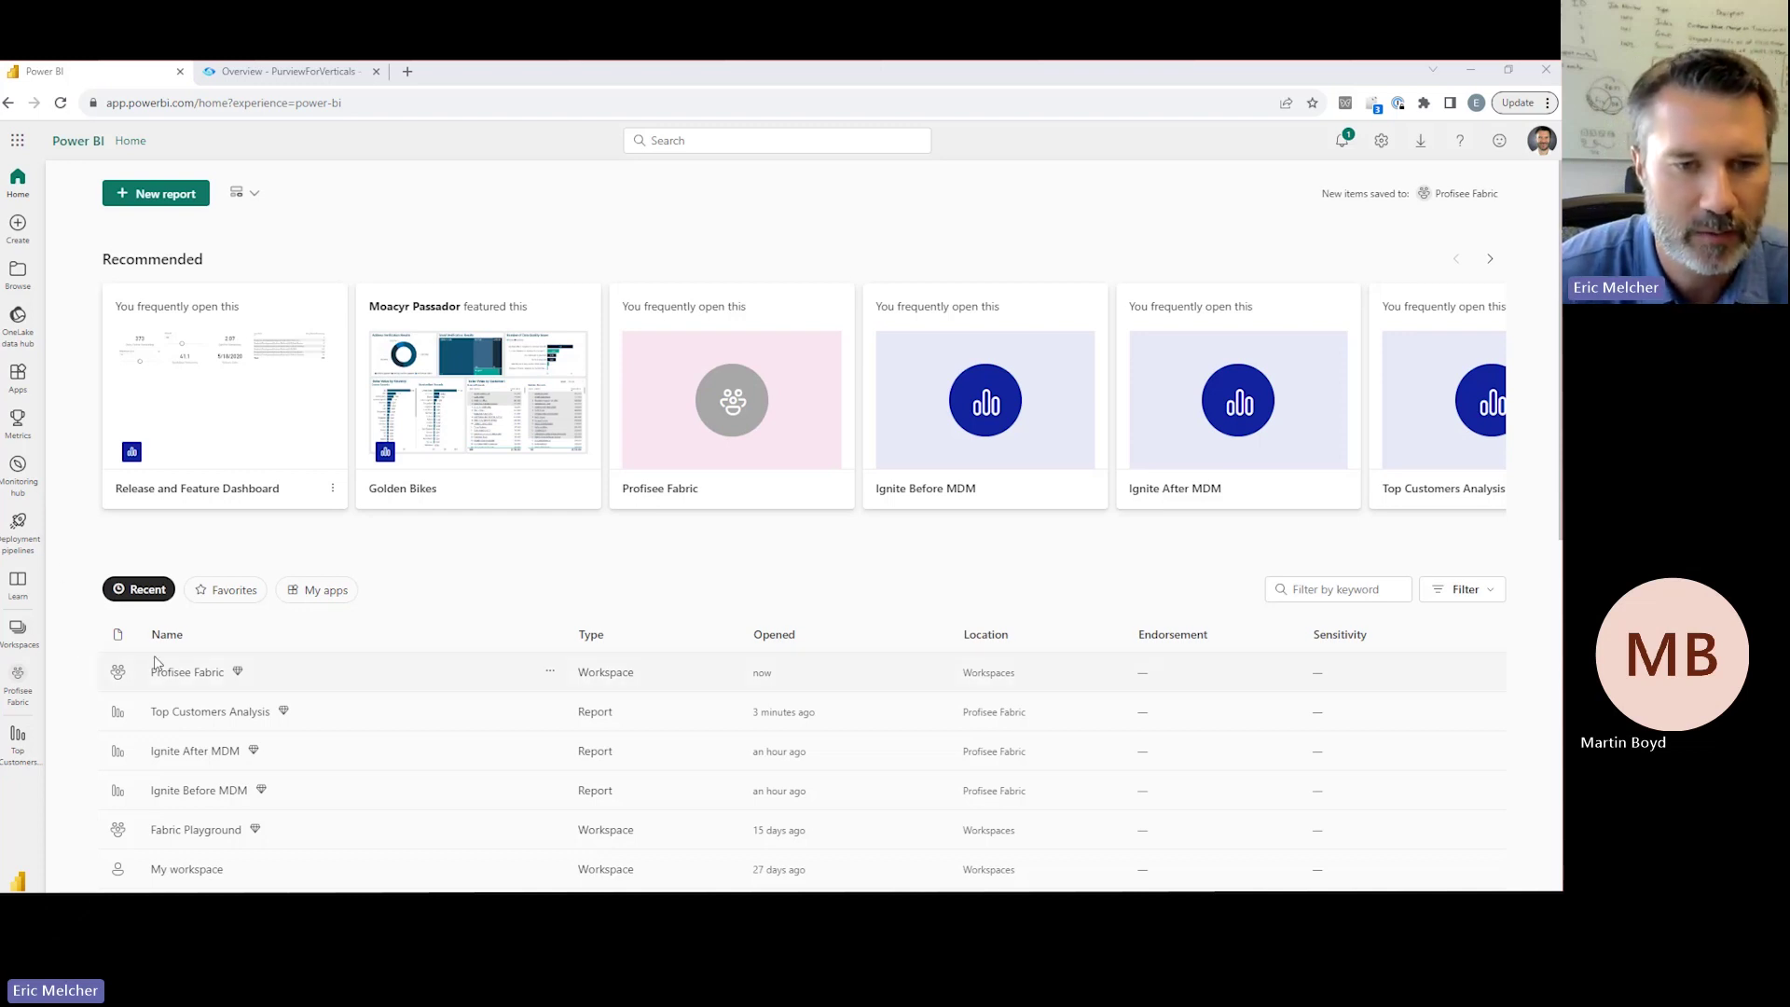
Open the Profisee Fabric workspace, then its Top Customers Analysis report
click(176, 679)
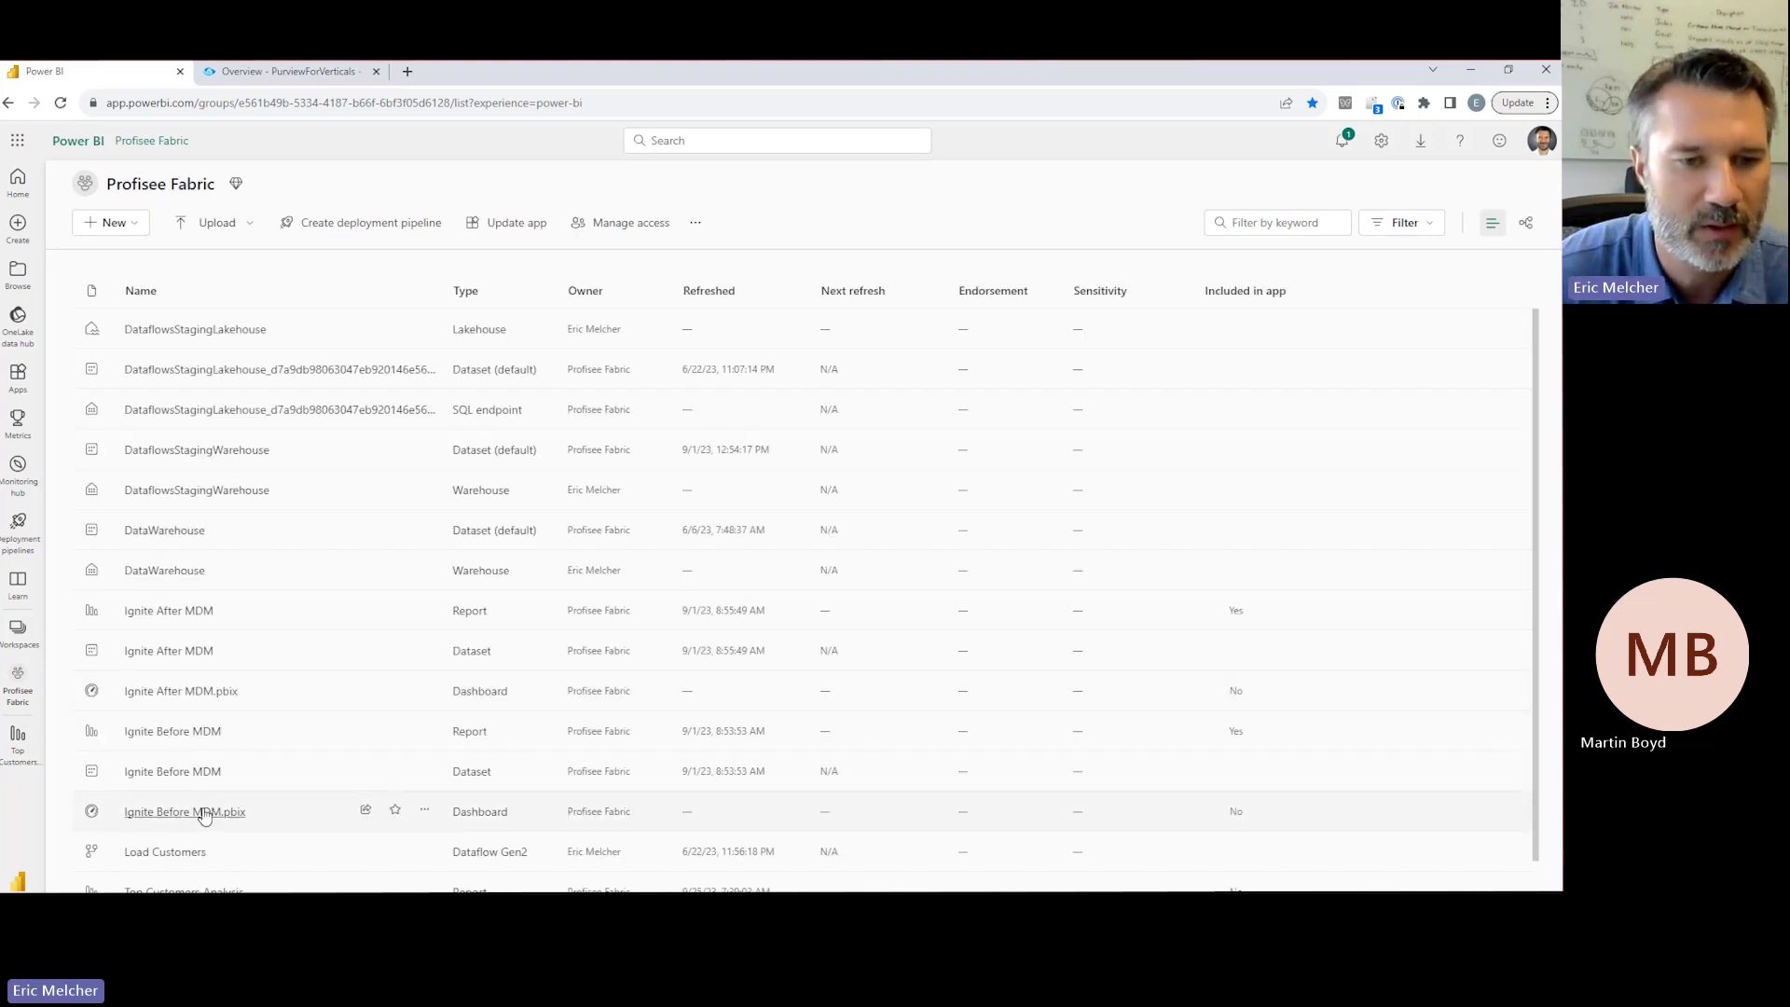
scroll(205, 815, down, 1)
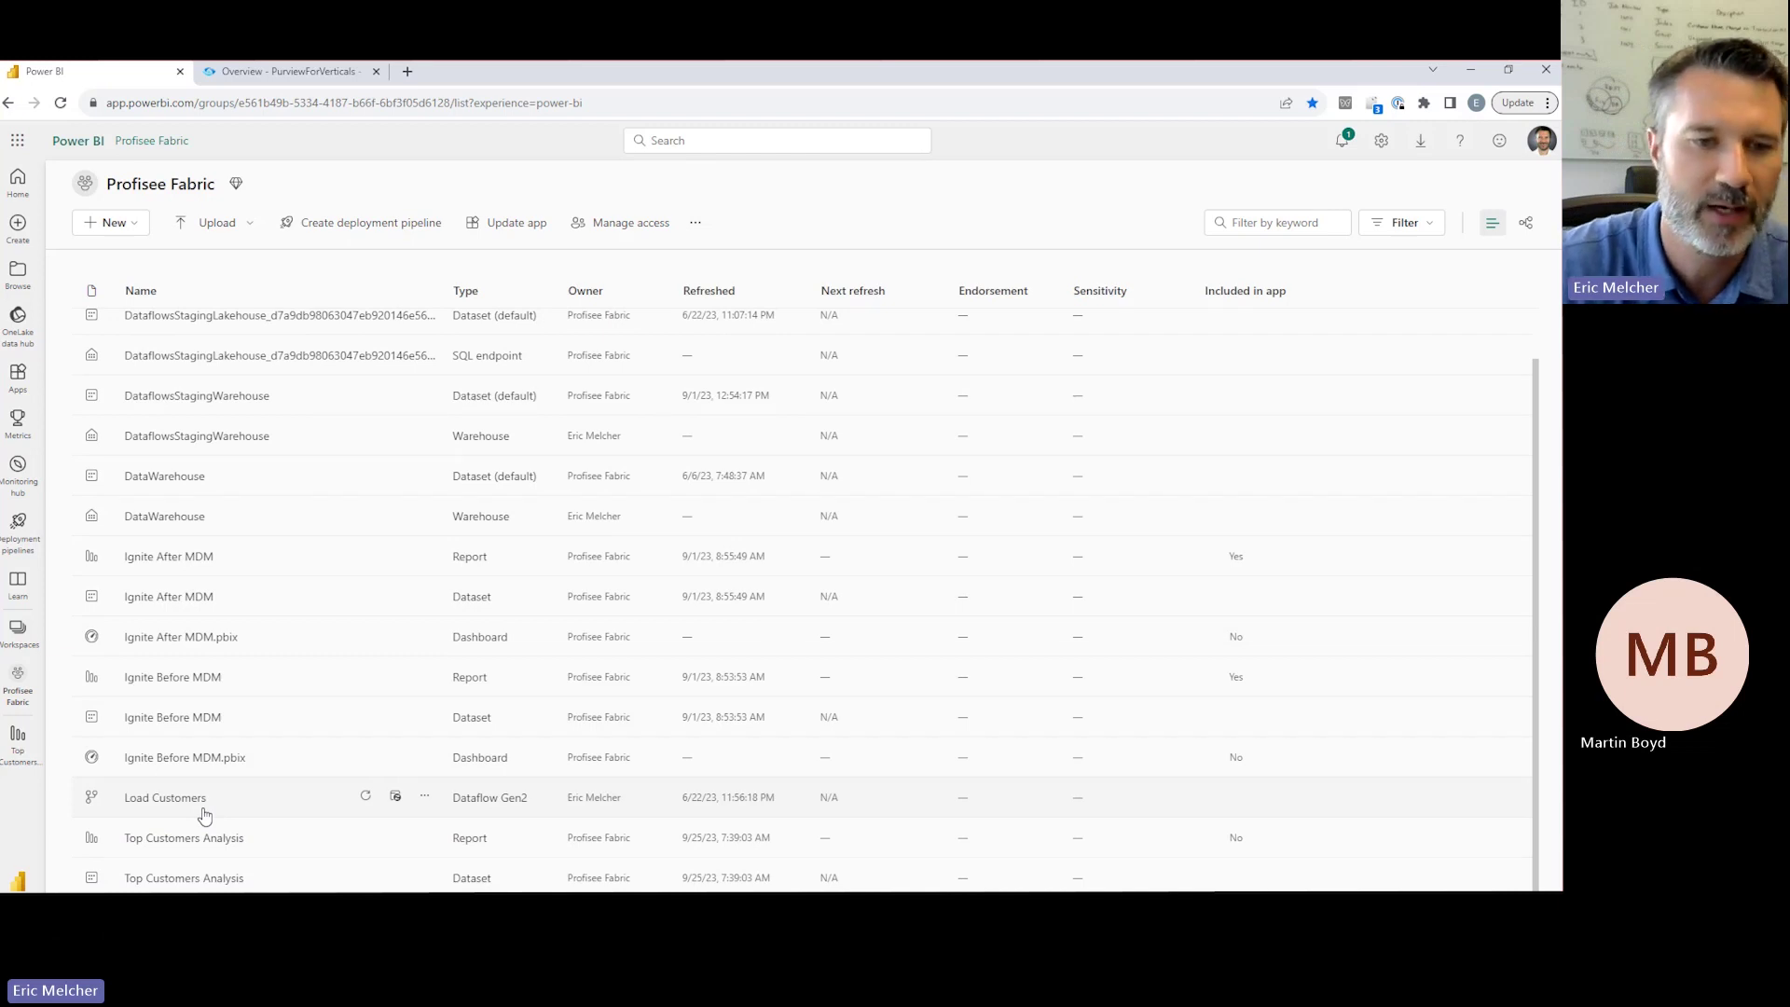
click(186, 838)
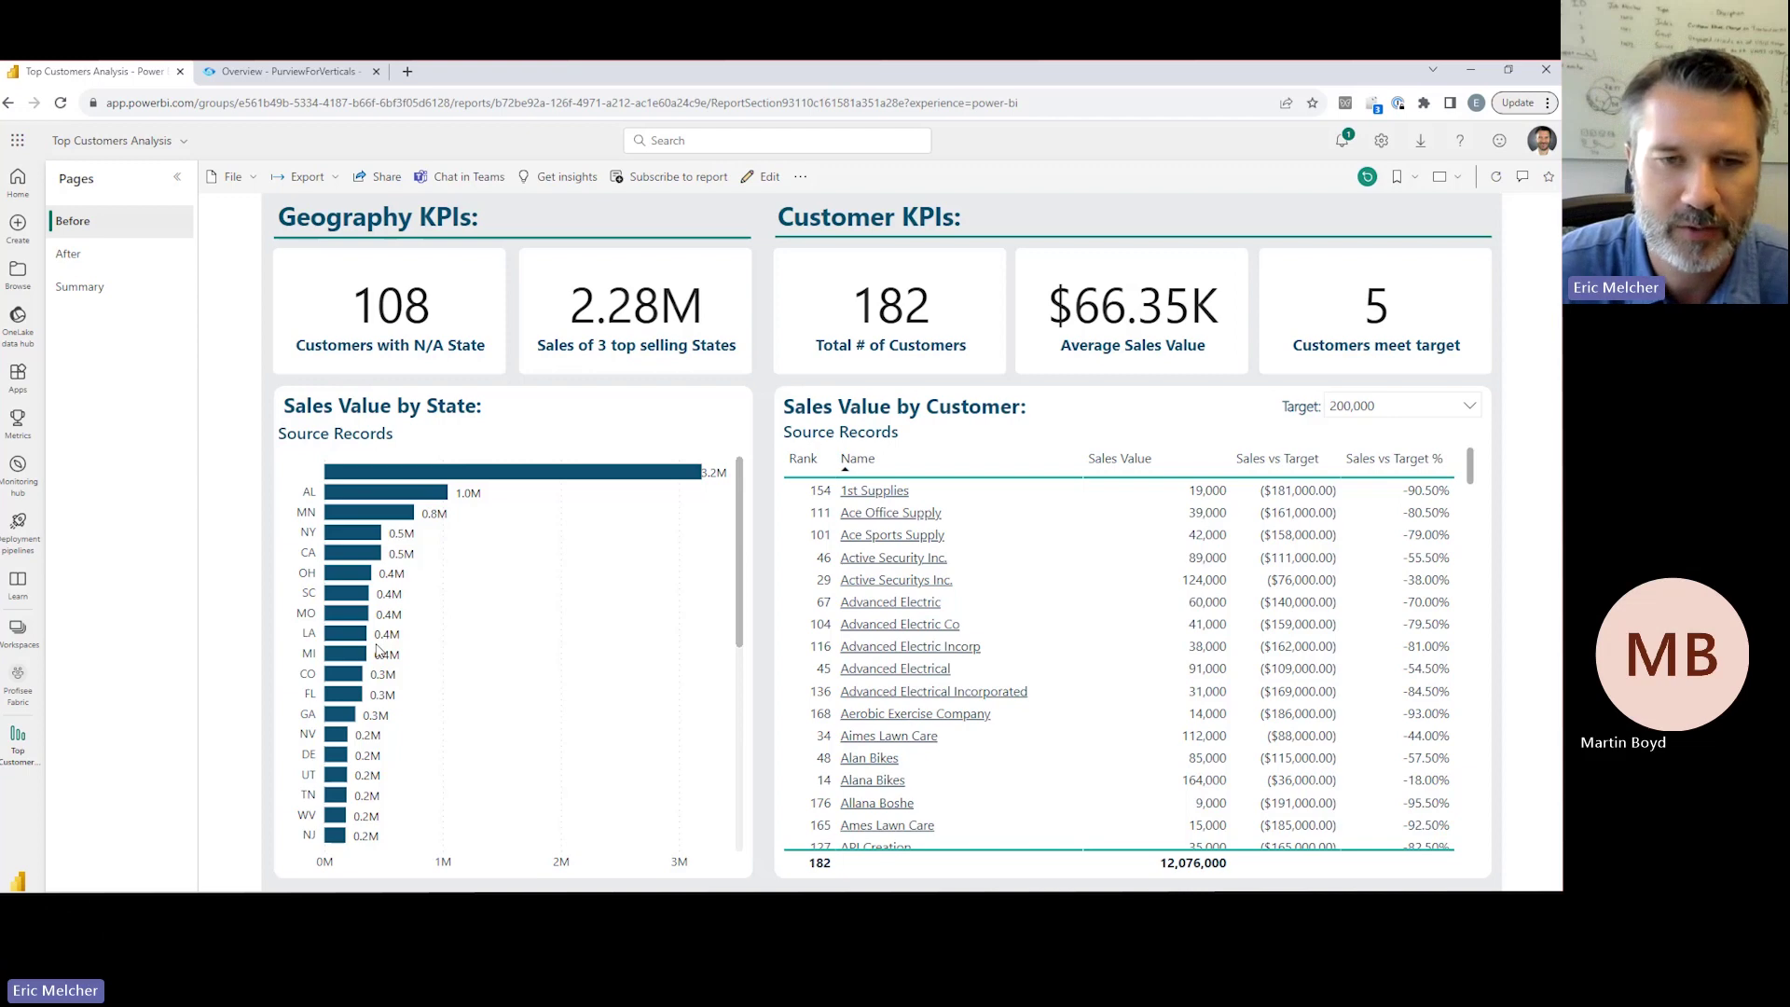
Sort customers by name descending then ascending, scroll the table, and switch to the Purview tab
mouse_move(410, 477)
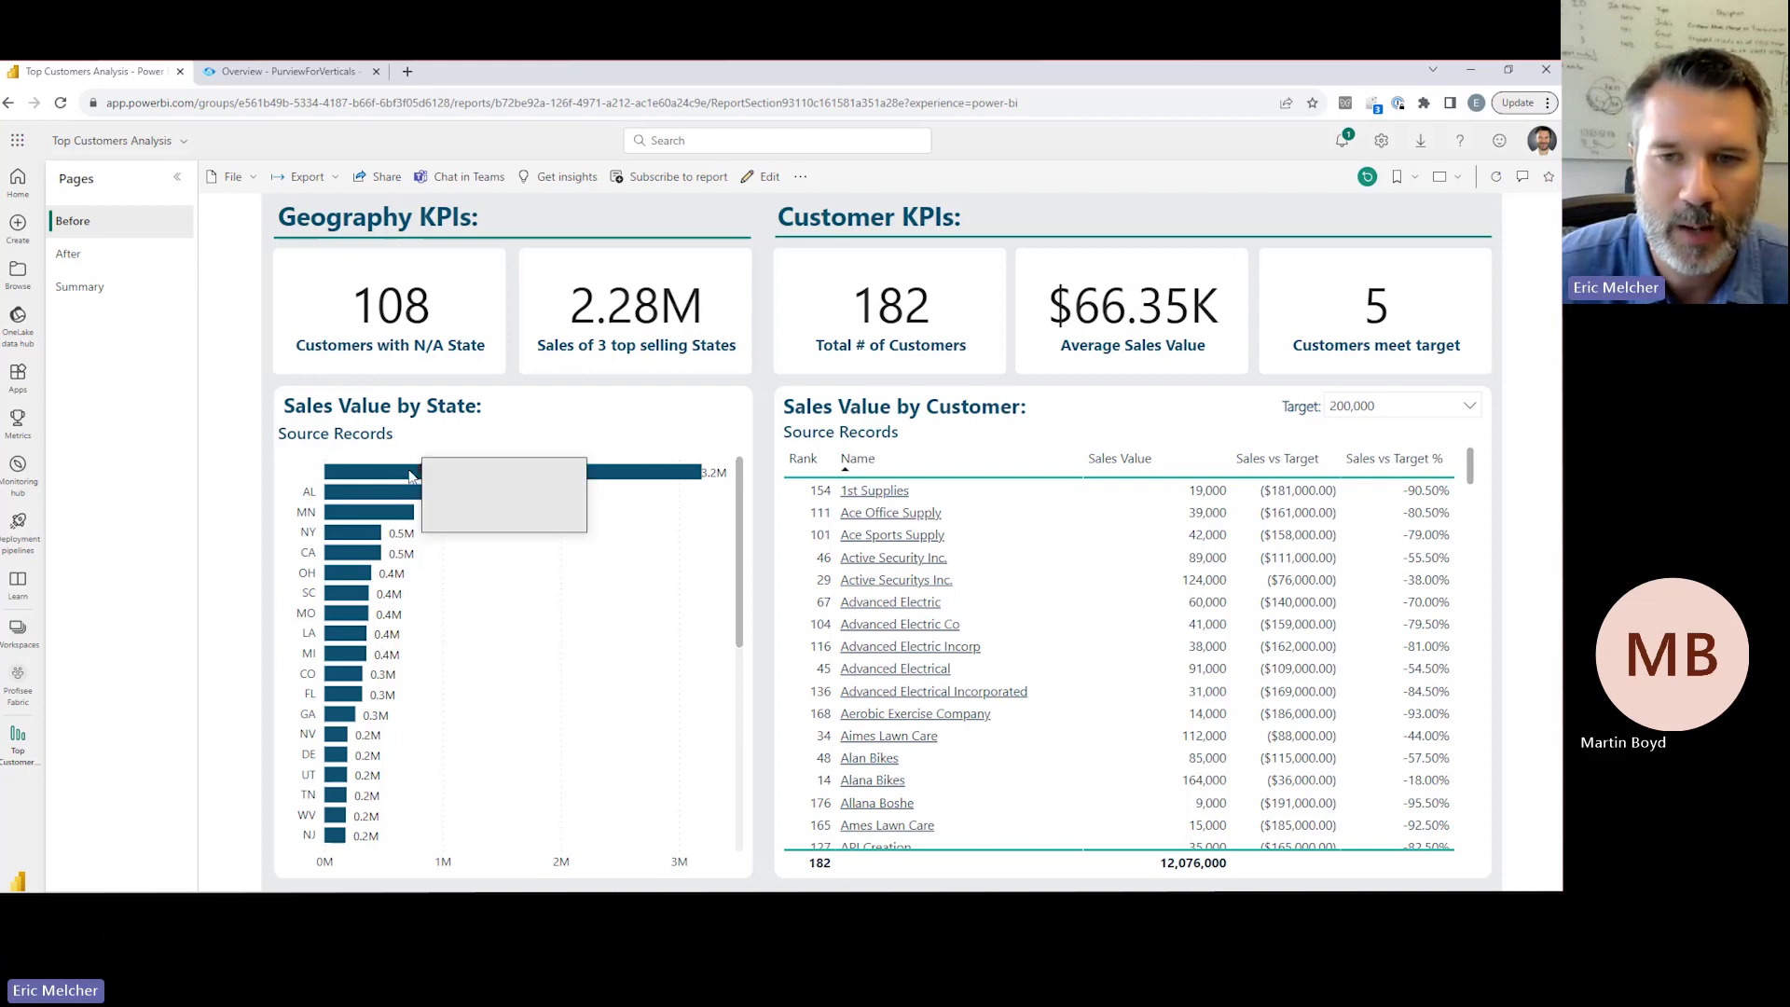
click(884, 473)
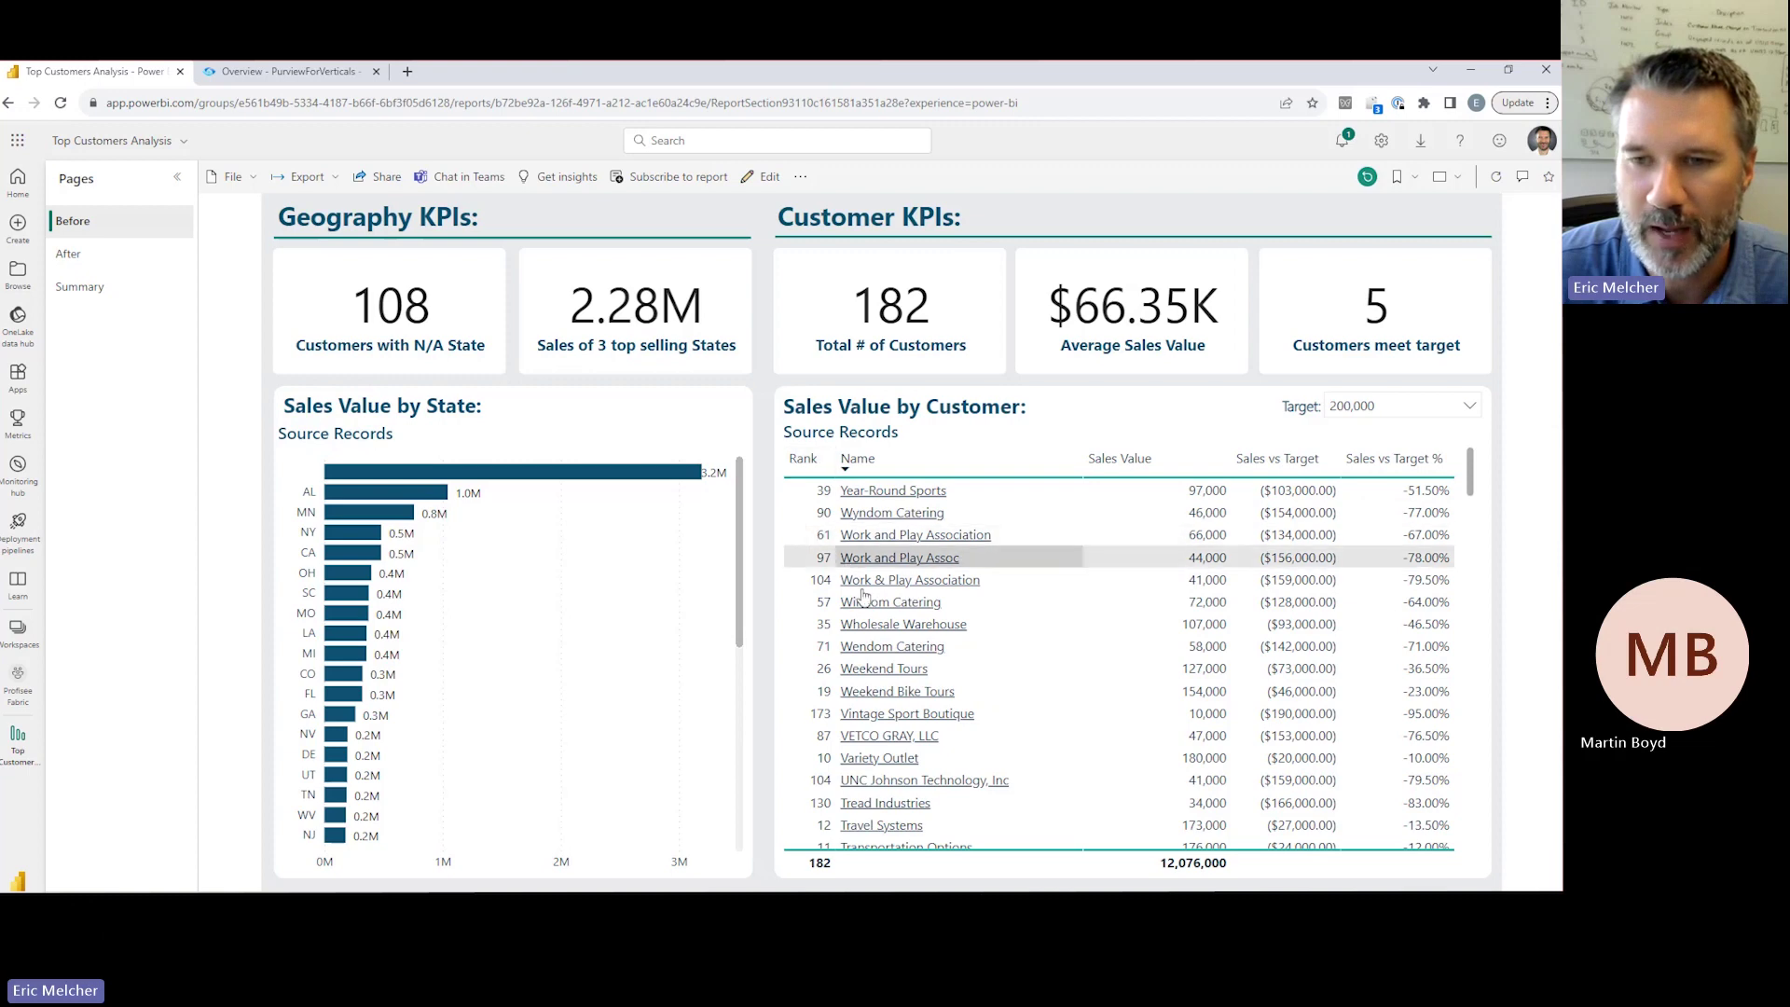
click(856, 473)
scroll(960, 706, down, 5)
scroll(960, 706, down, 10)
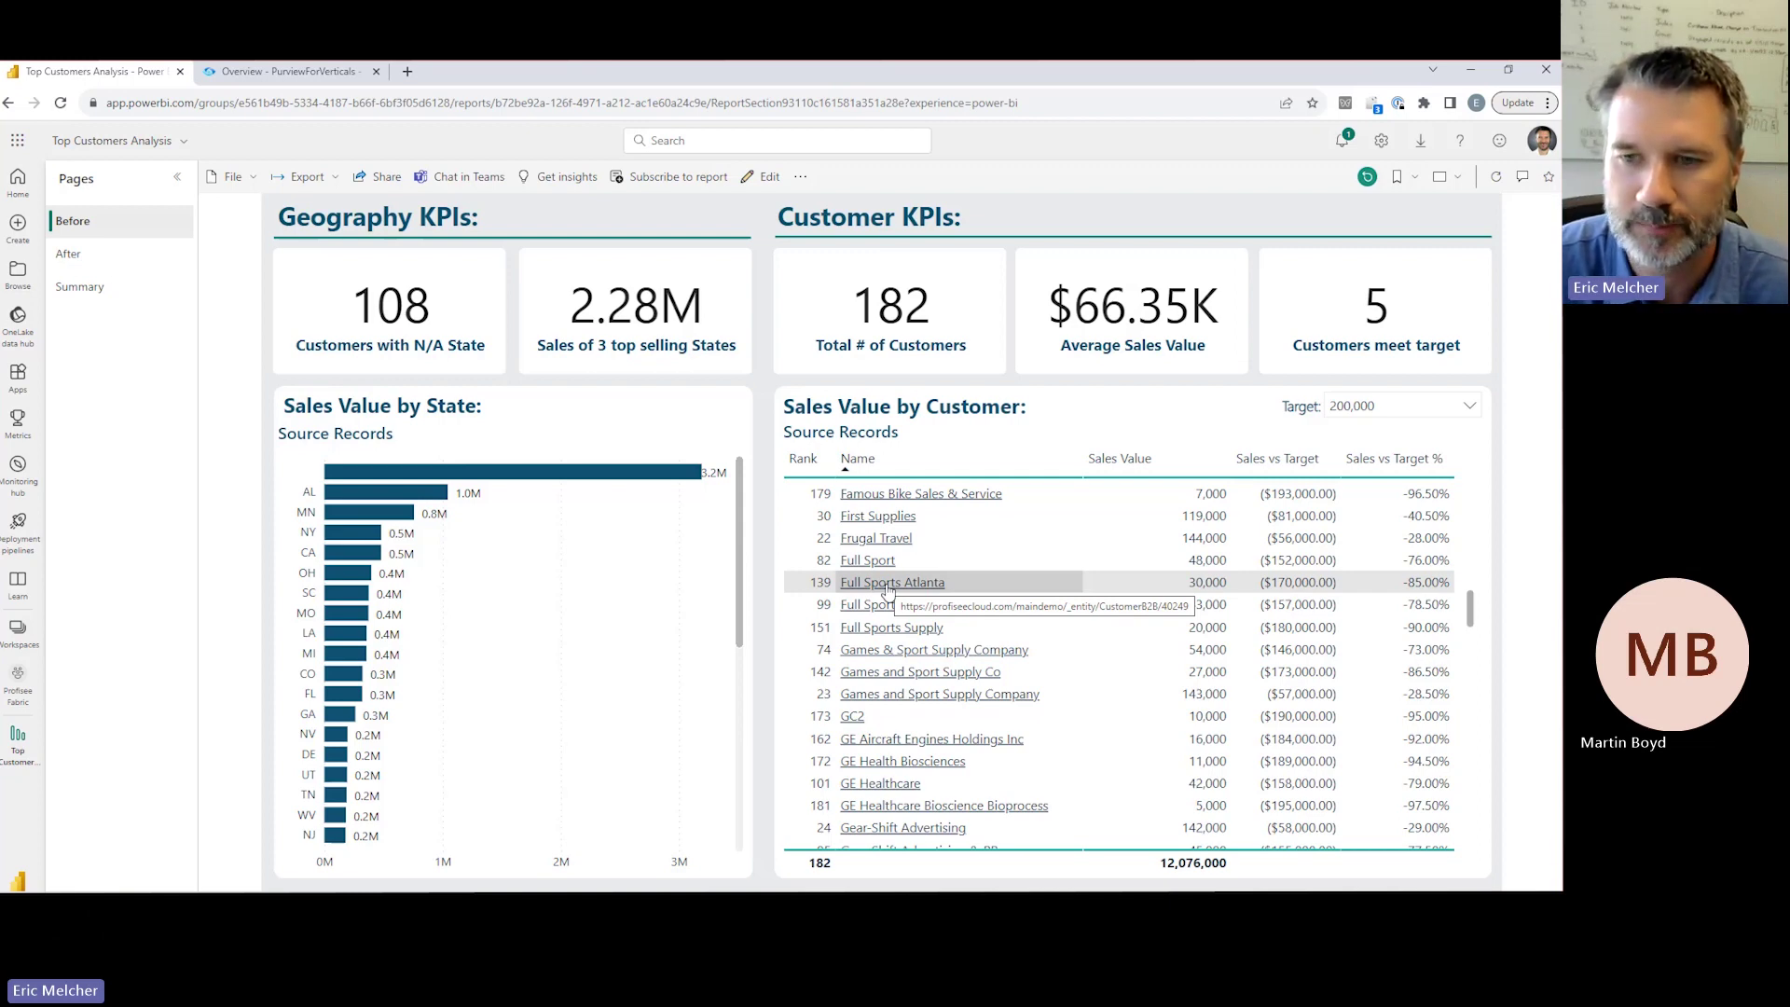
key(ctrl+Tab)
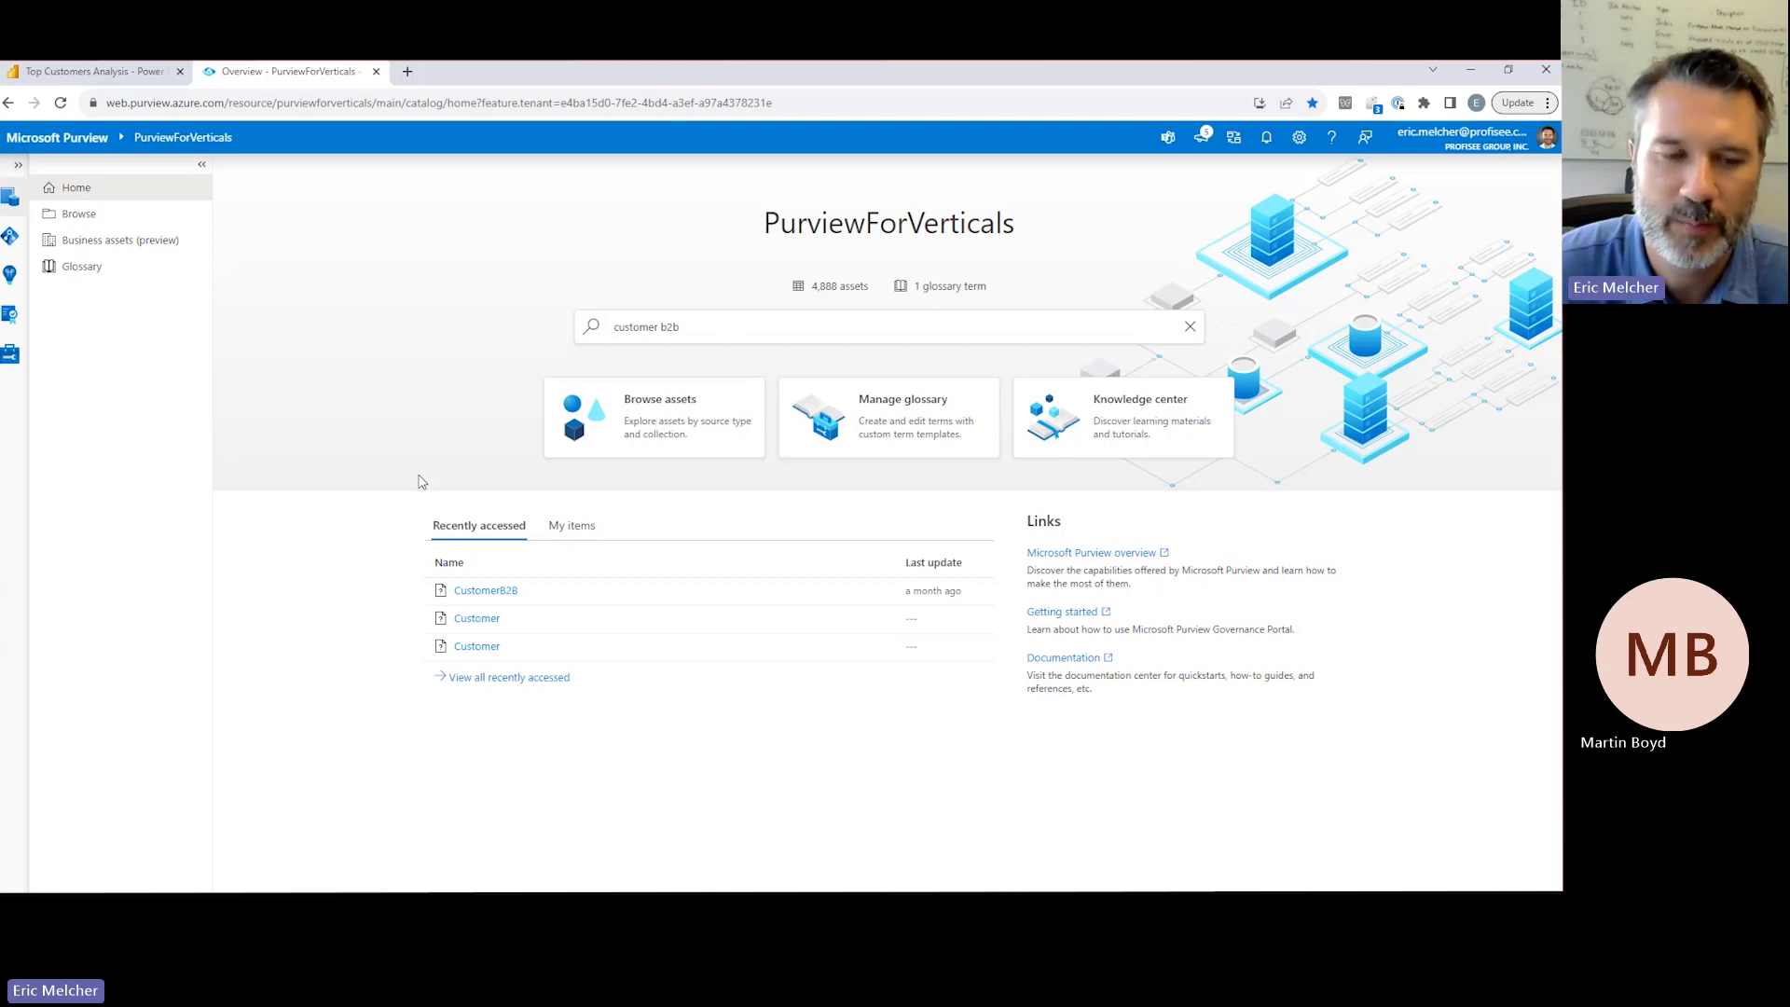
Search the catalog for 'customer b2b' and open the first CustomerB2B entity
click(726, 335)
key(Return)
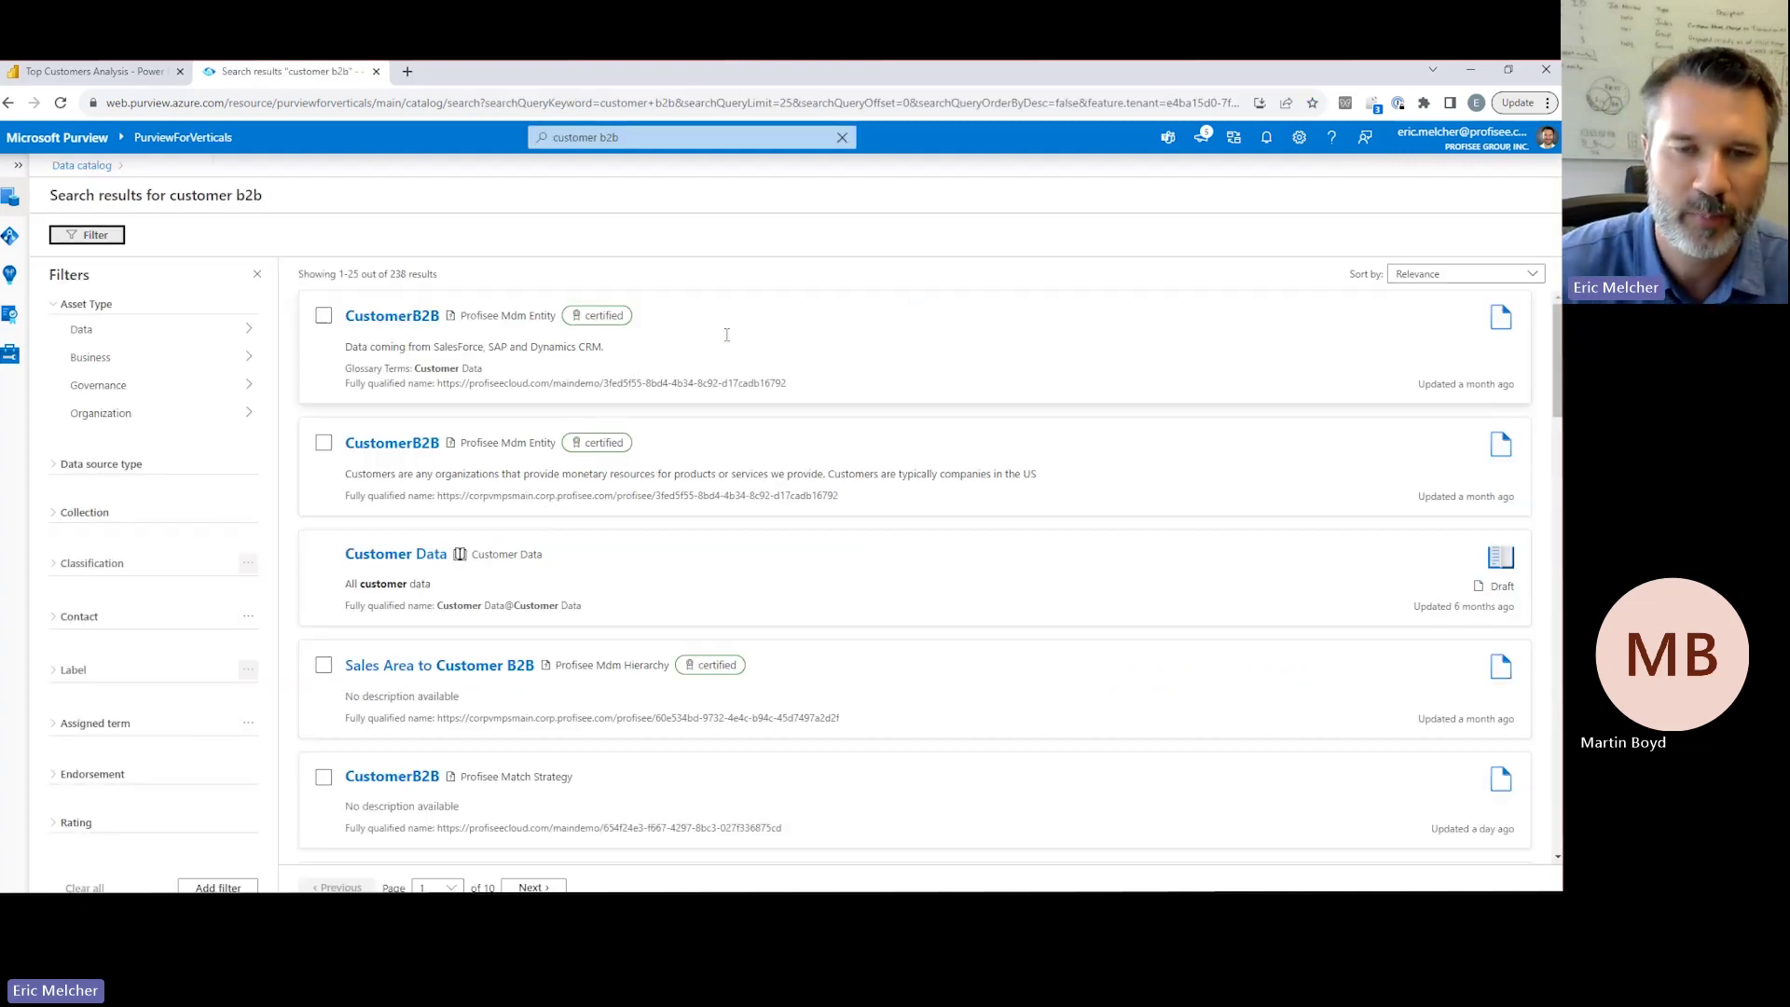
click(395, 317)
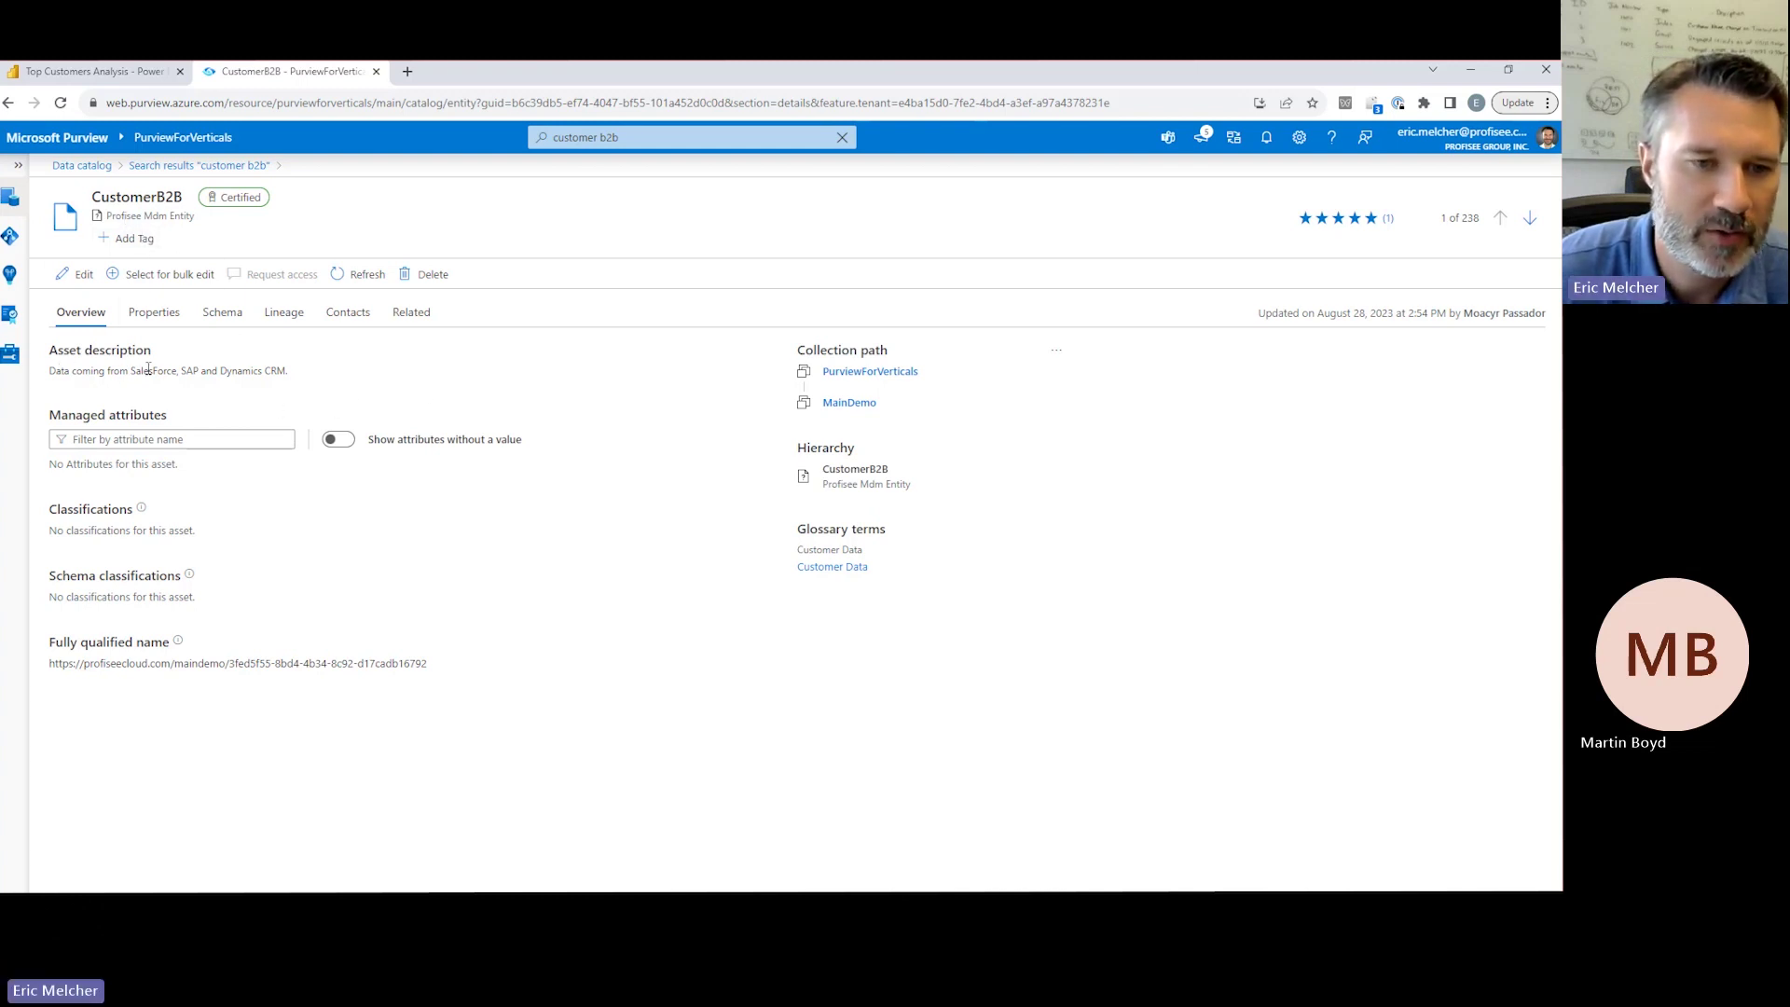
Review CustomerB2B's schema, lineage, contacts and properties, then view it in Profisee
click(208, 316)
click(285, 313)
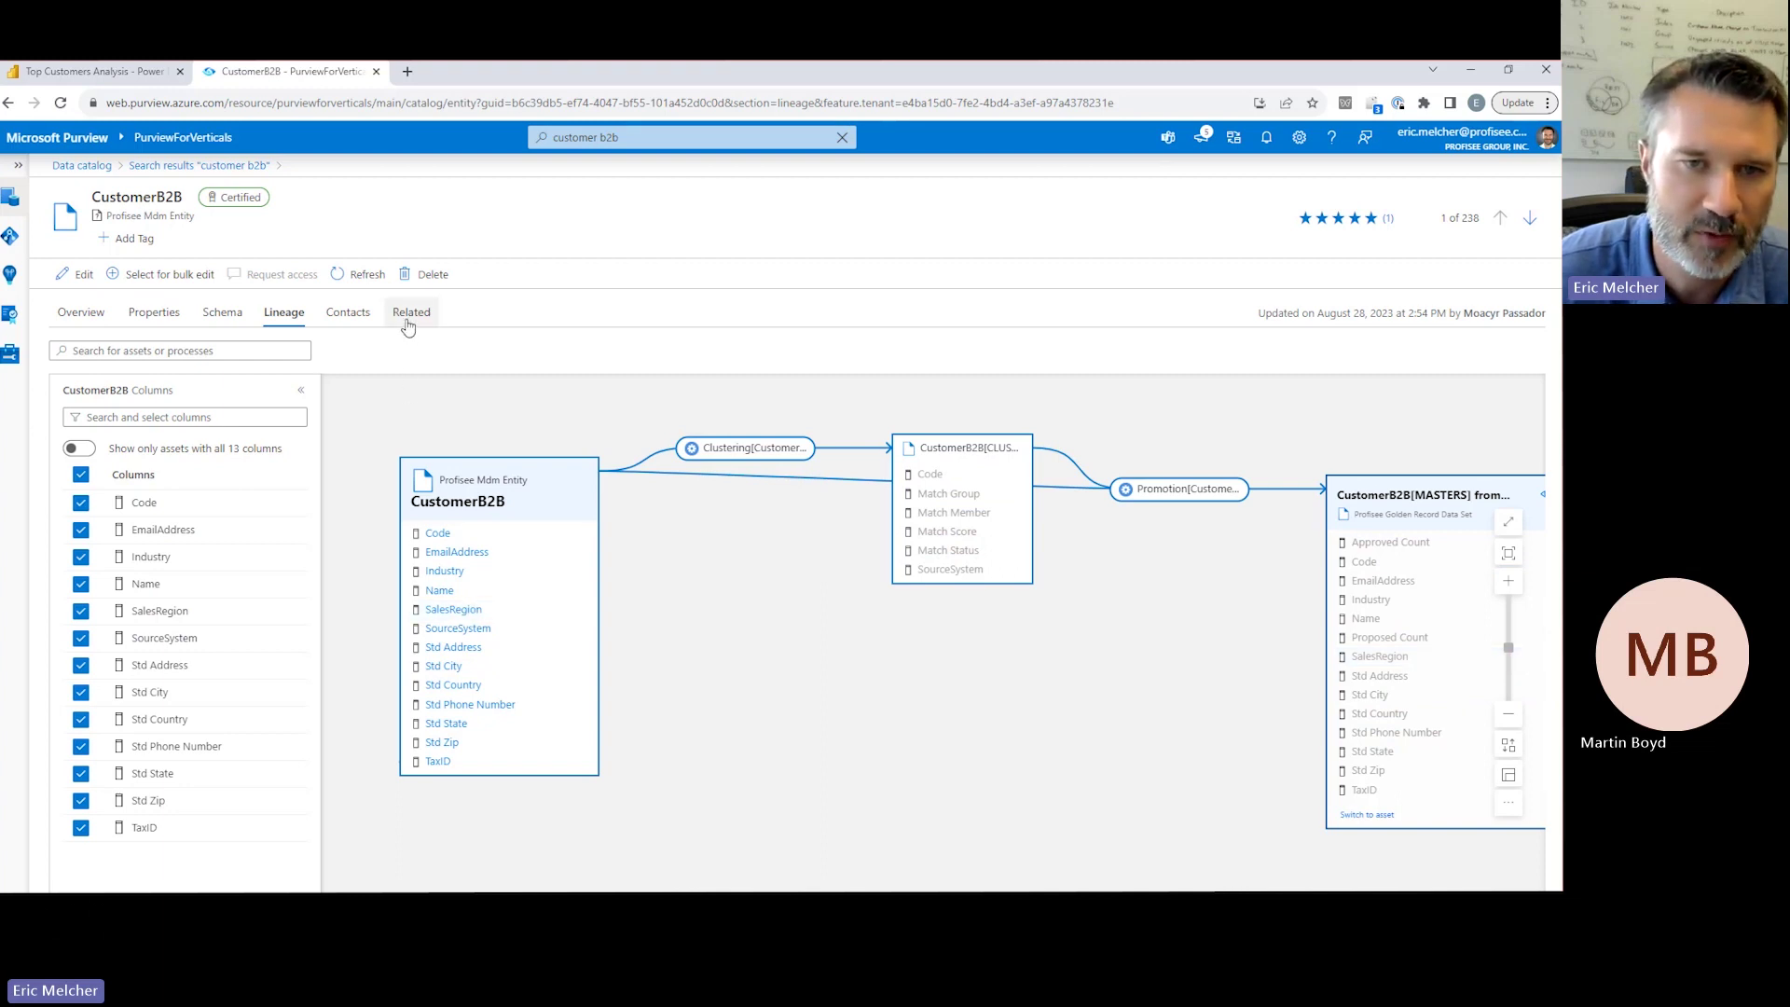
click(348, 313)
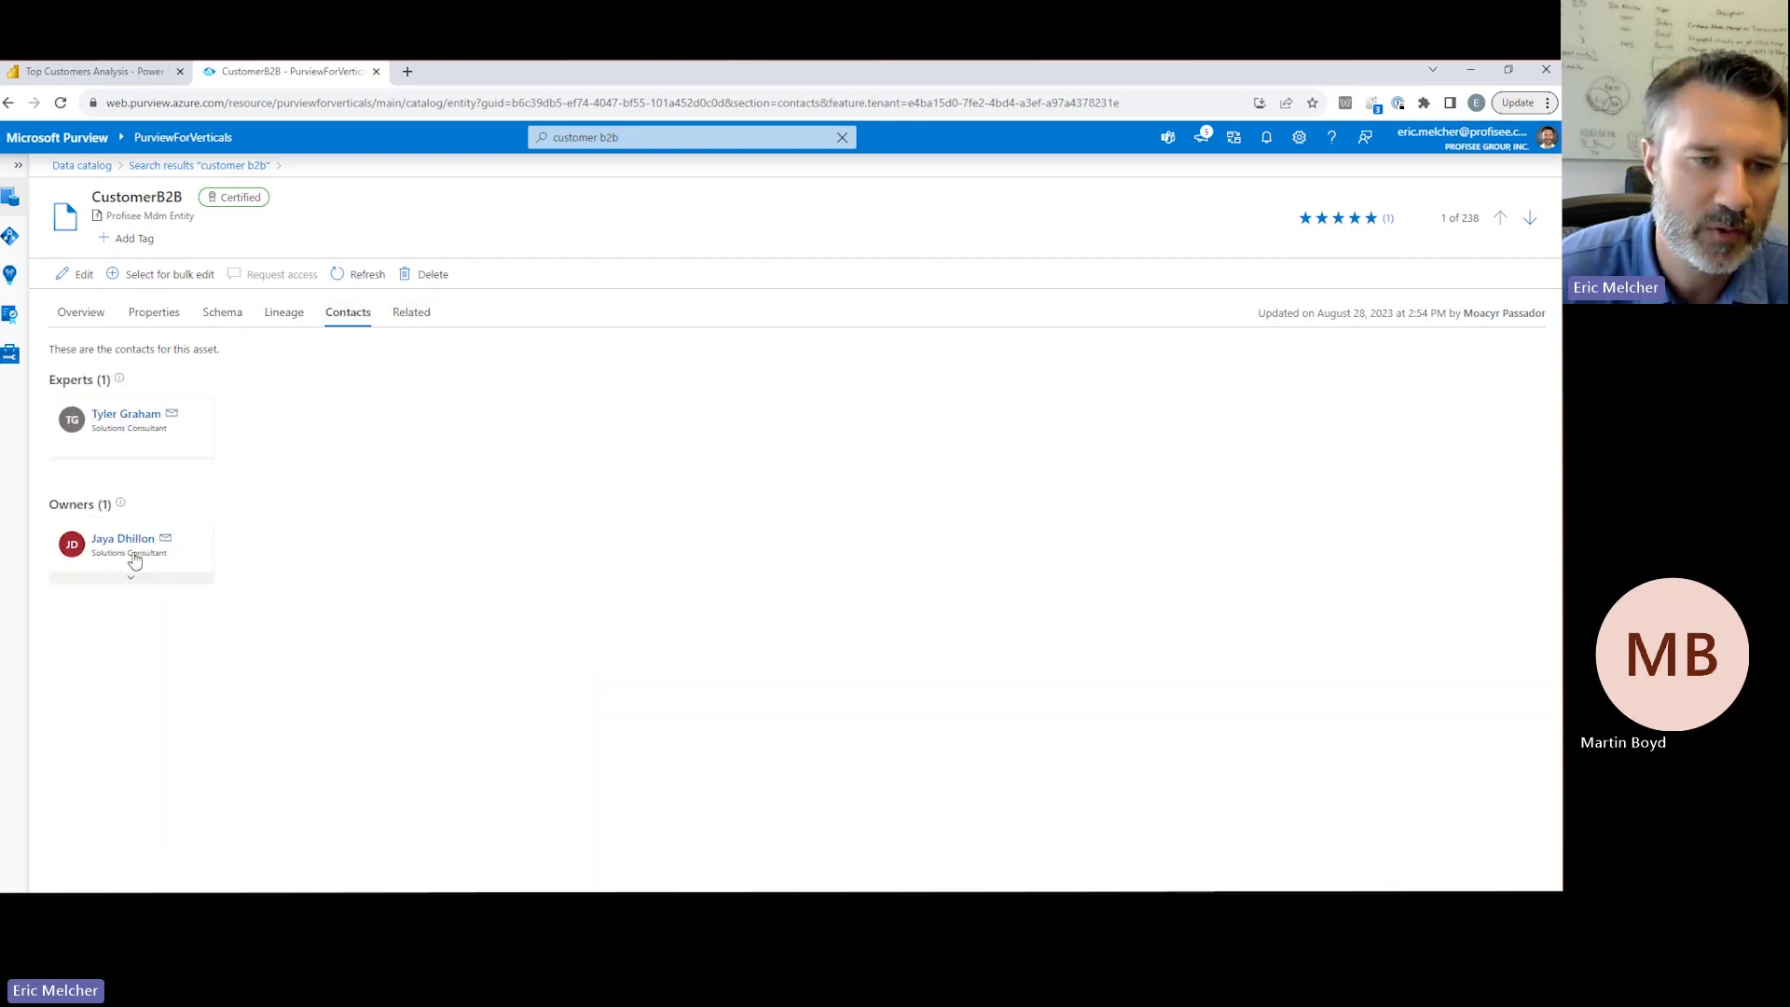
click(152, 314)
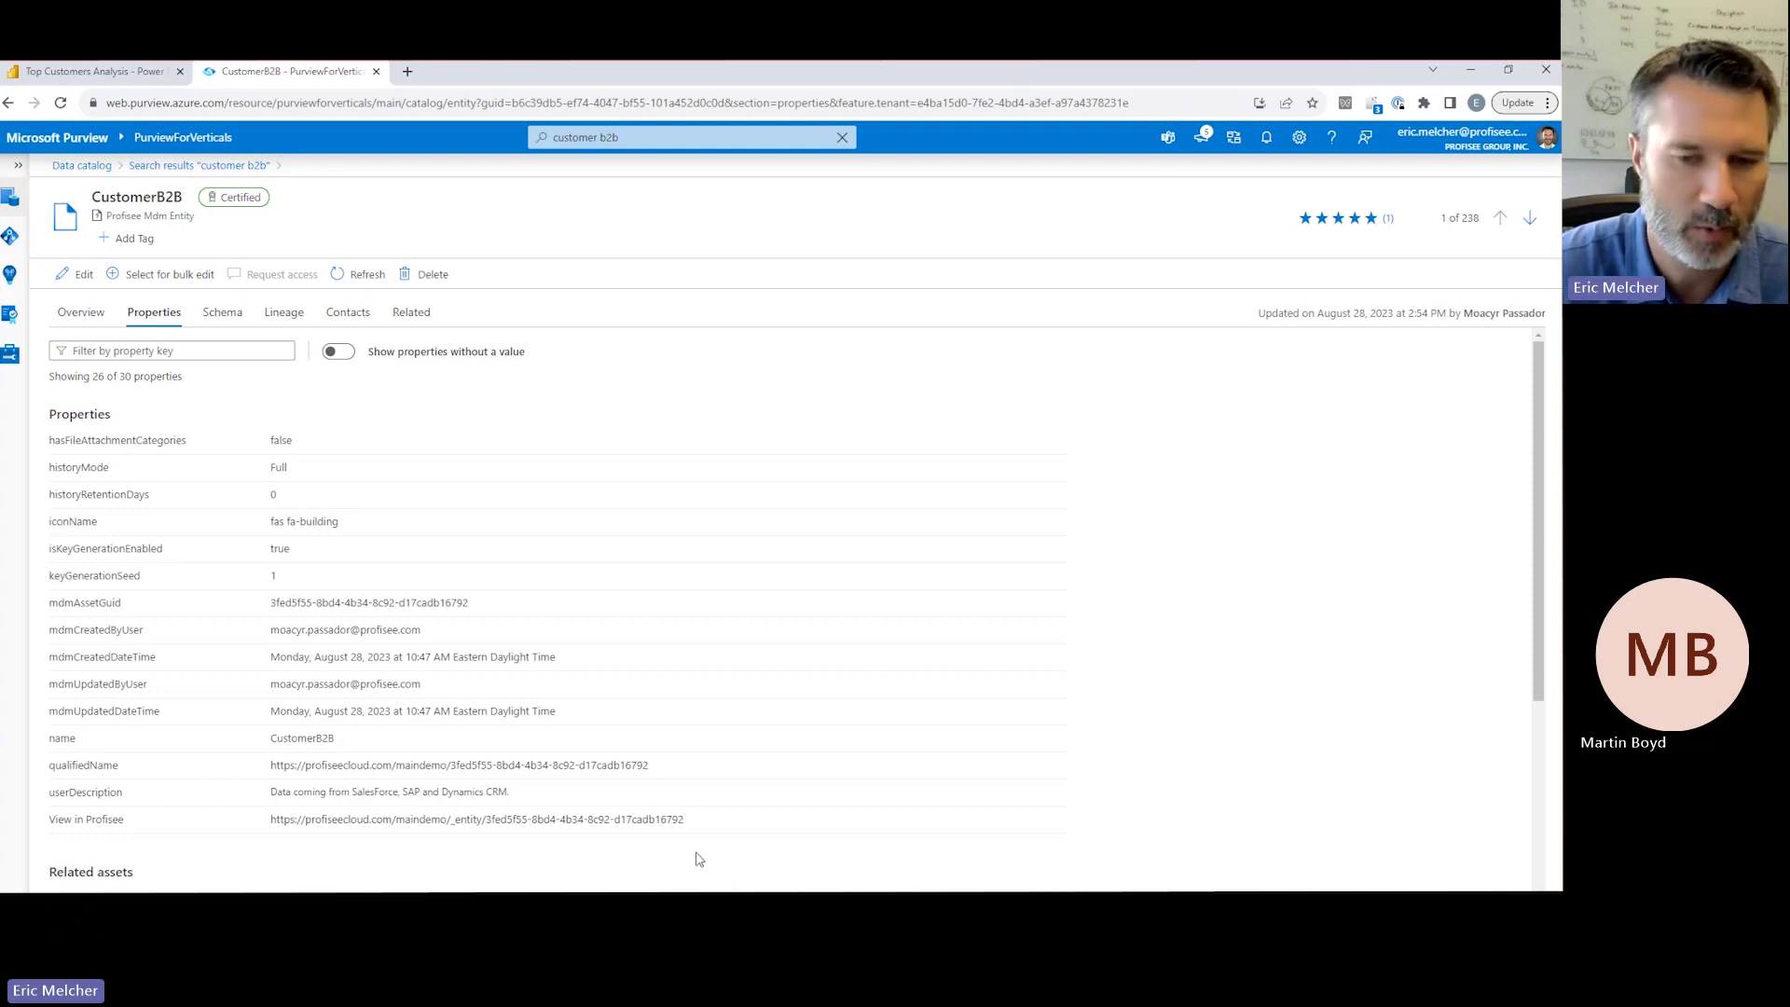
click(652, 818)
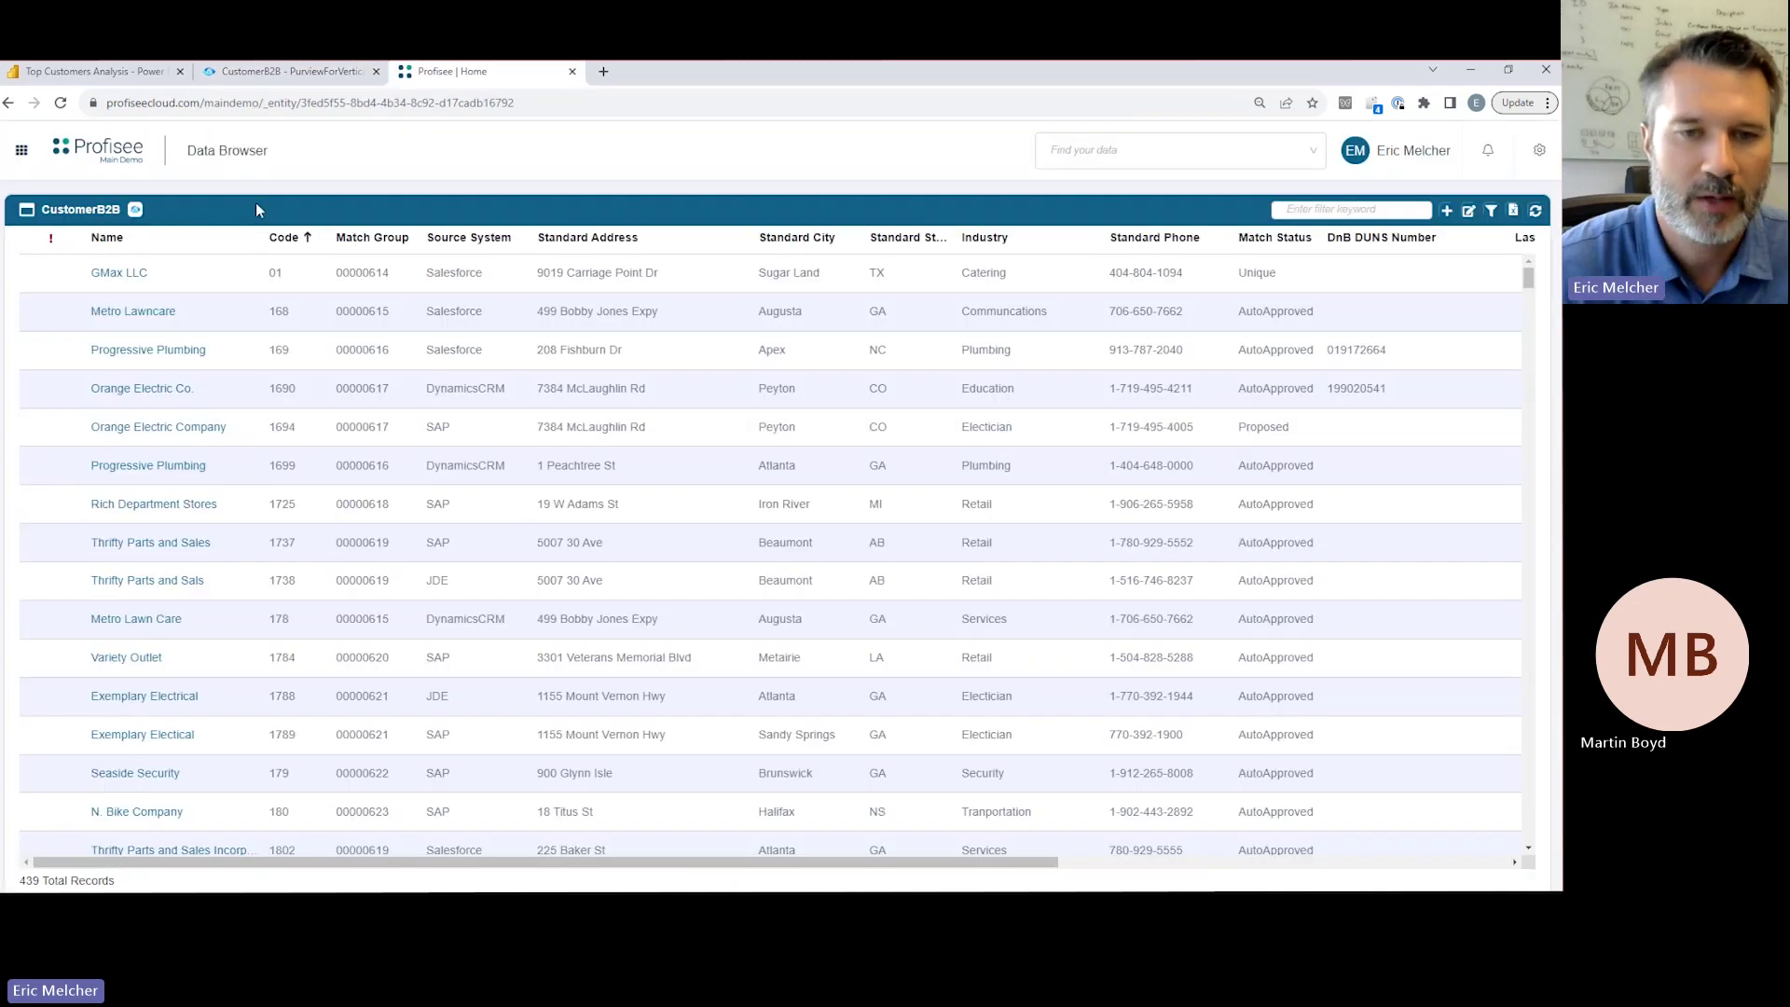
click(135, 211)
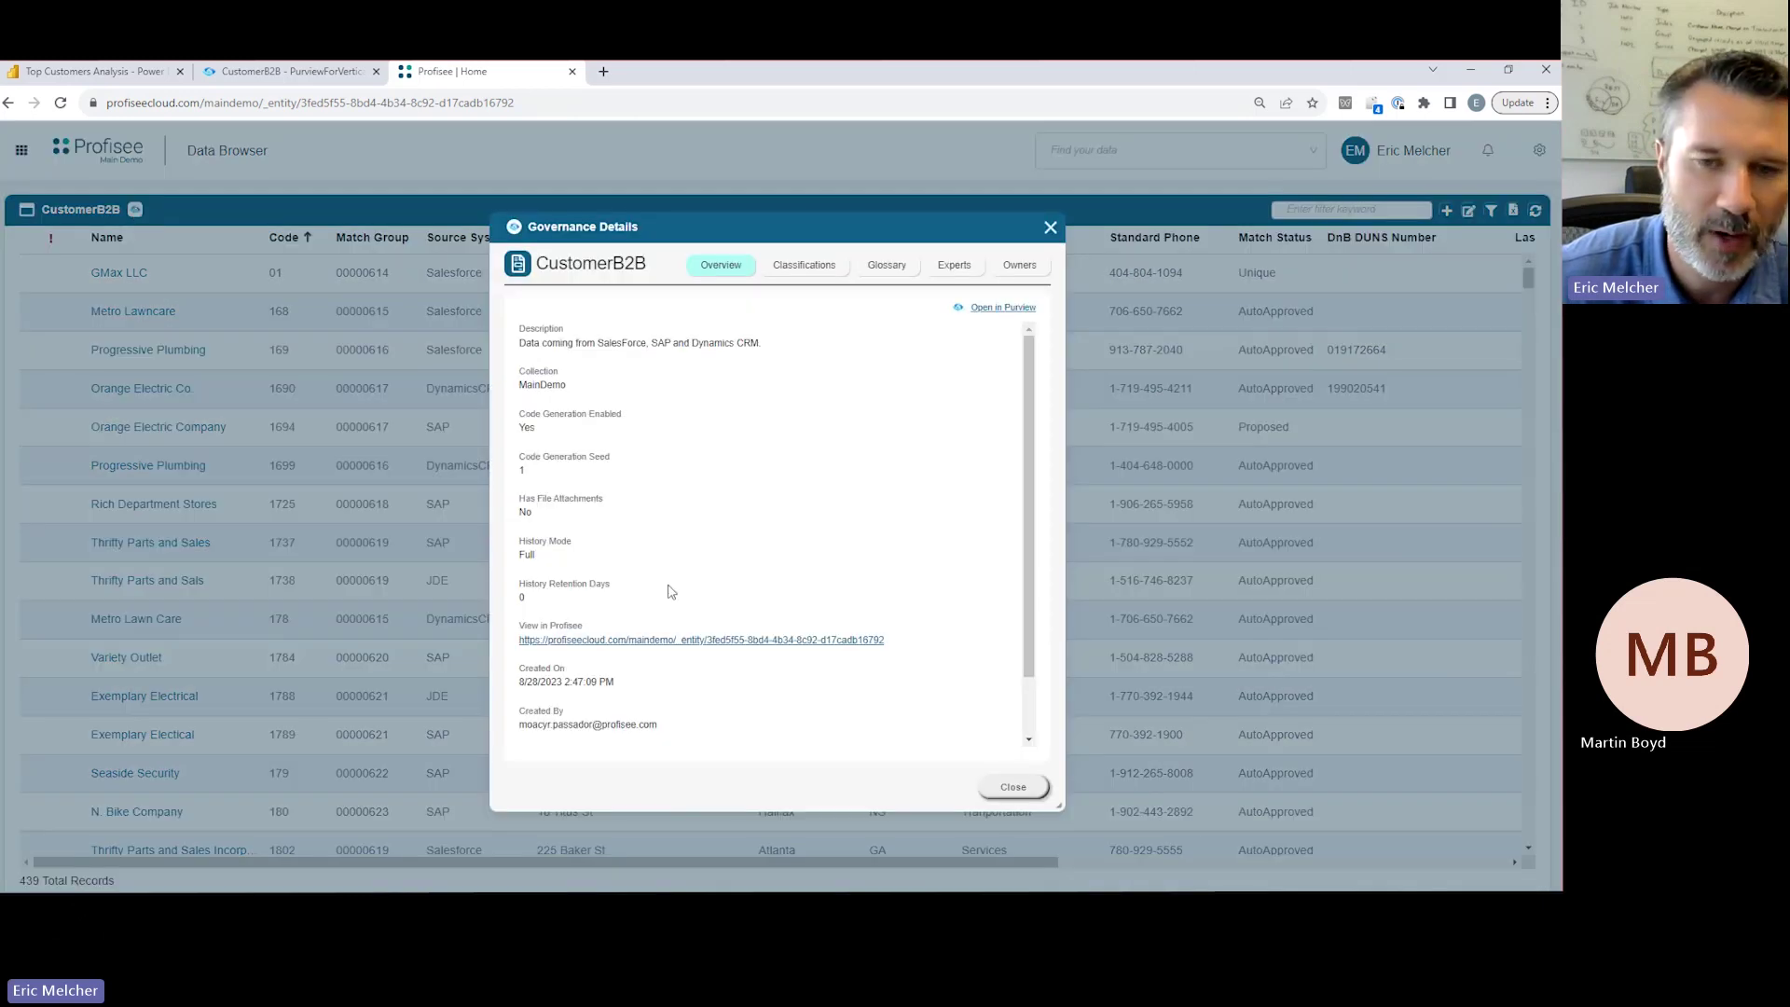
scroll(667, 591, down, 1)
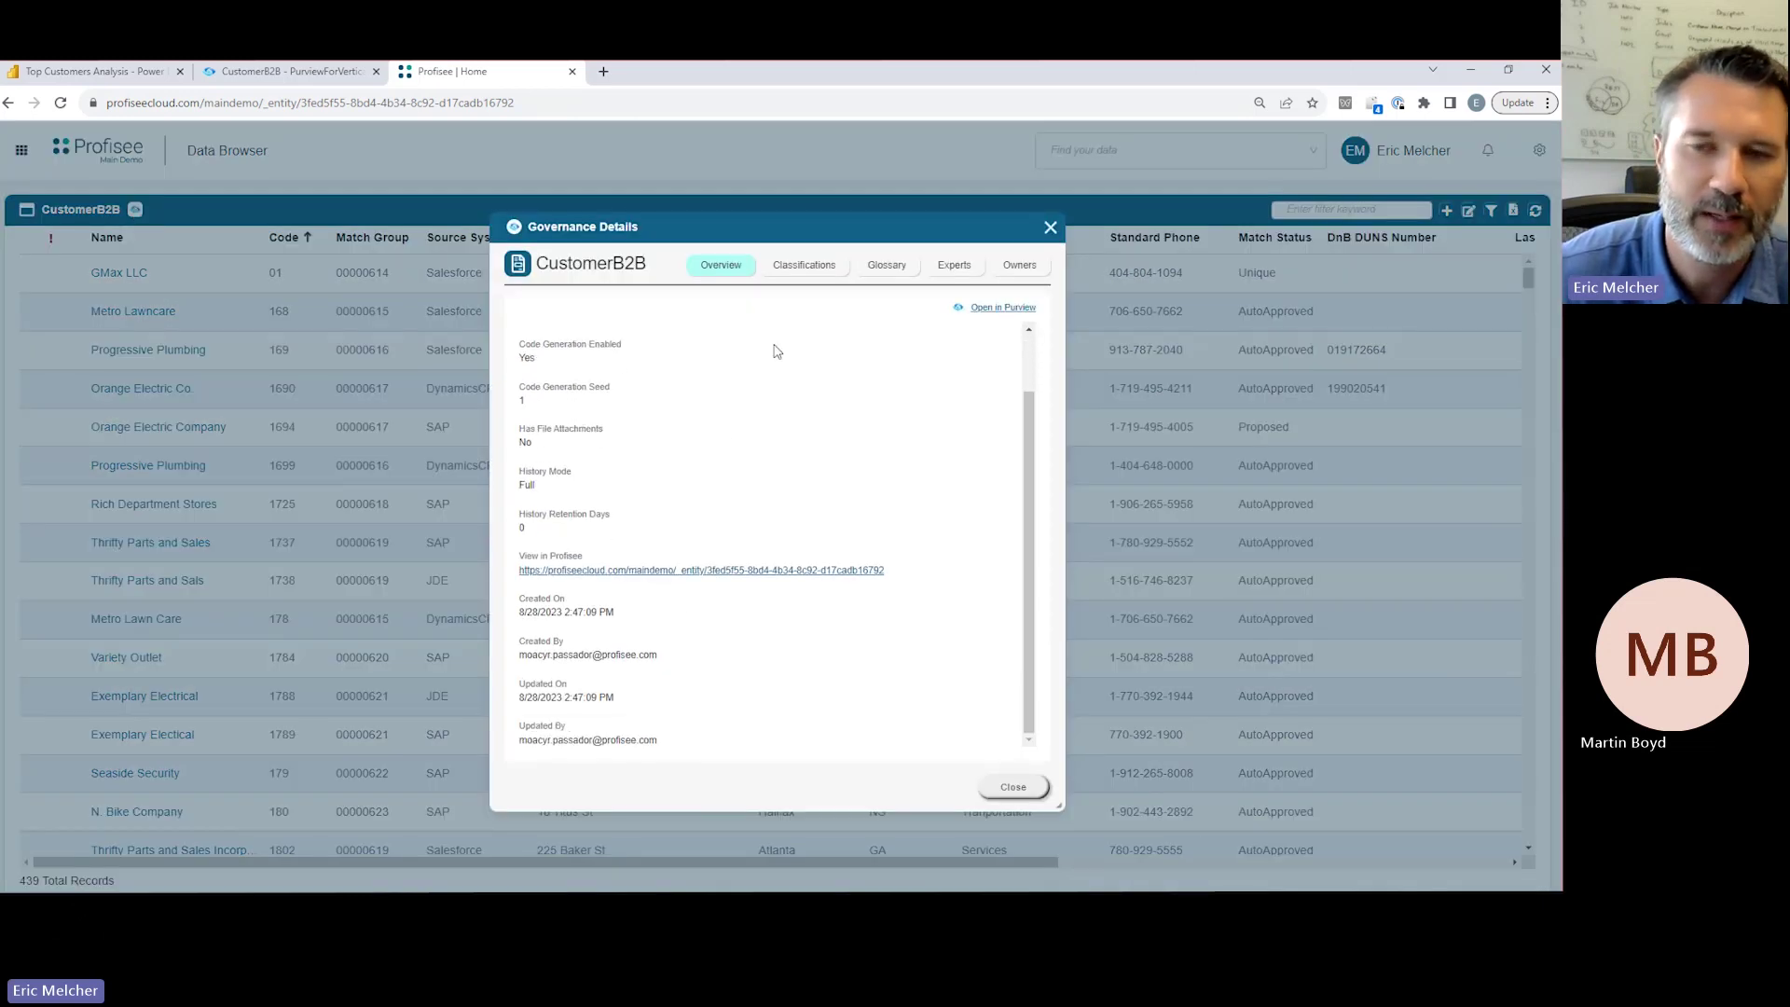
click(800, 269)
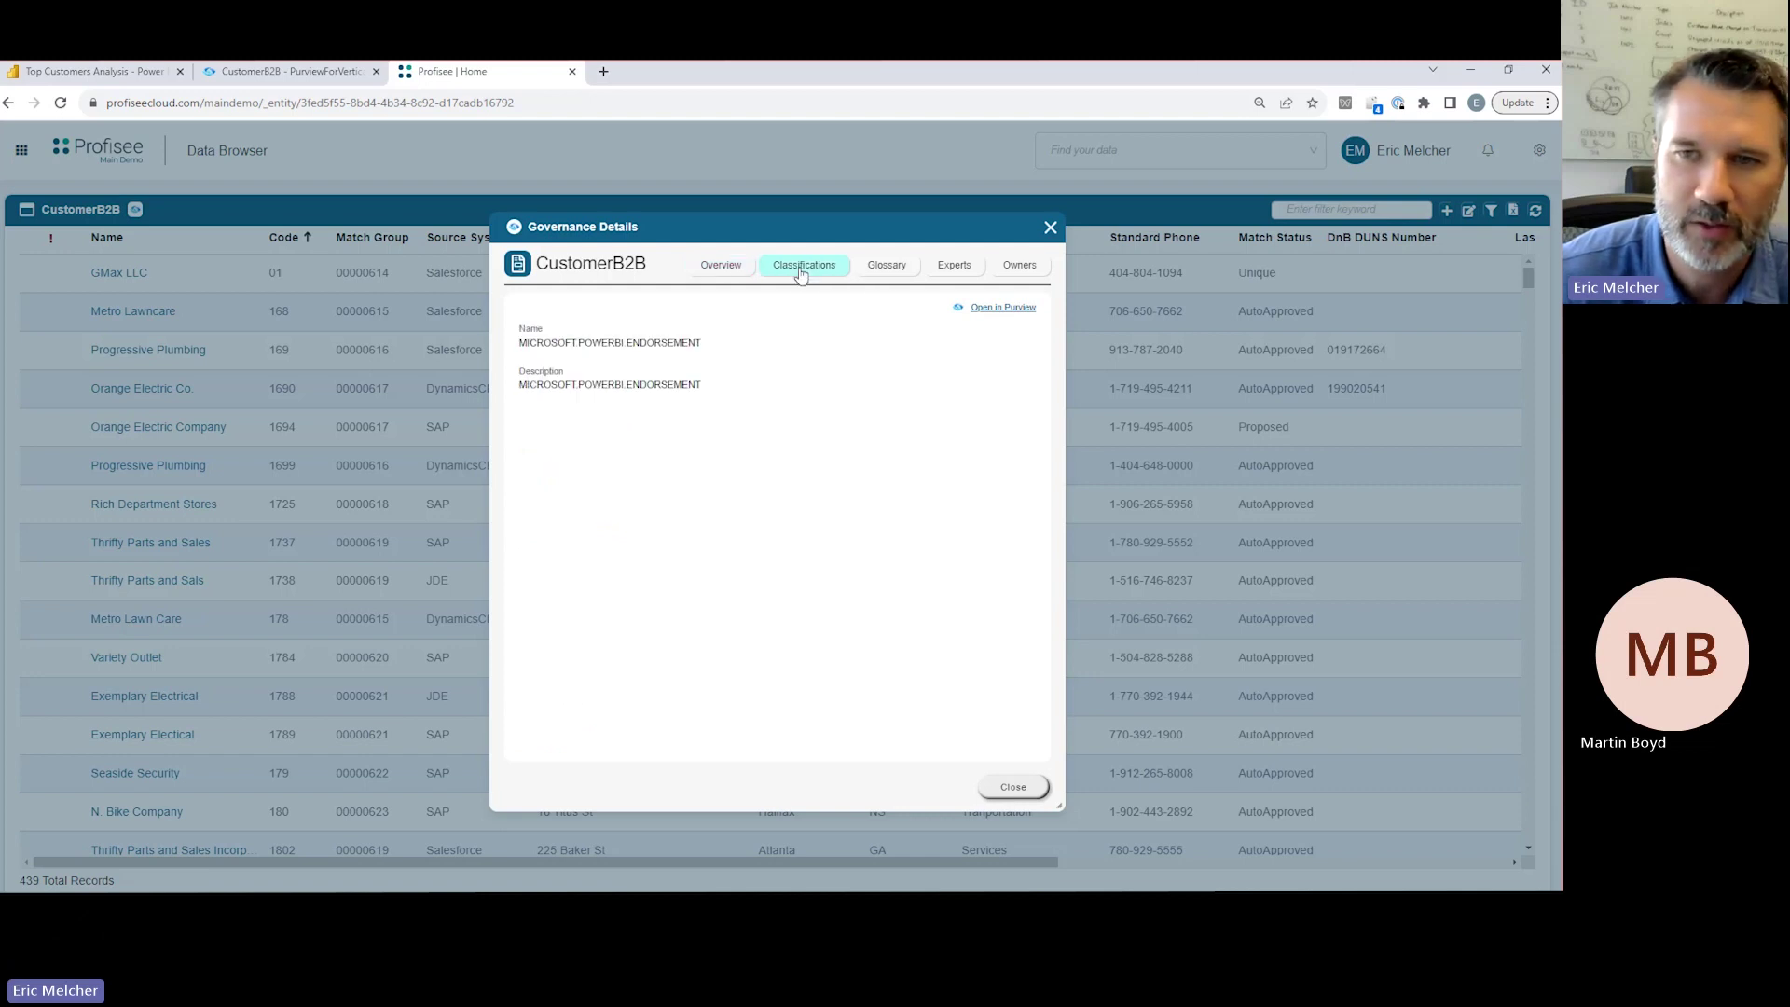
click(877, 270)
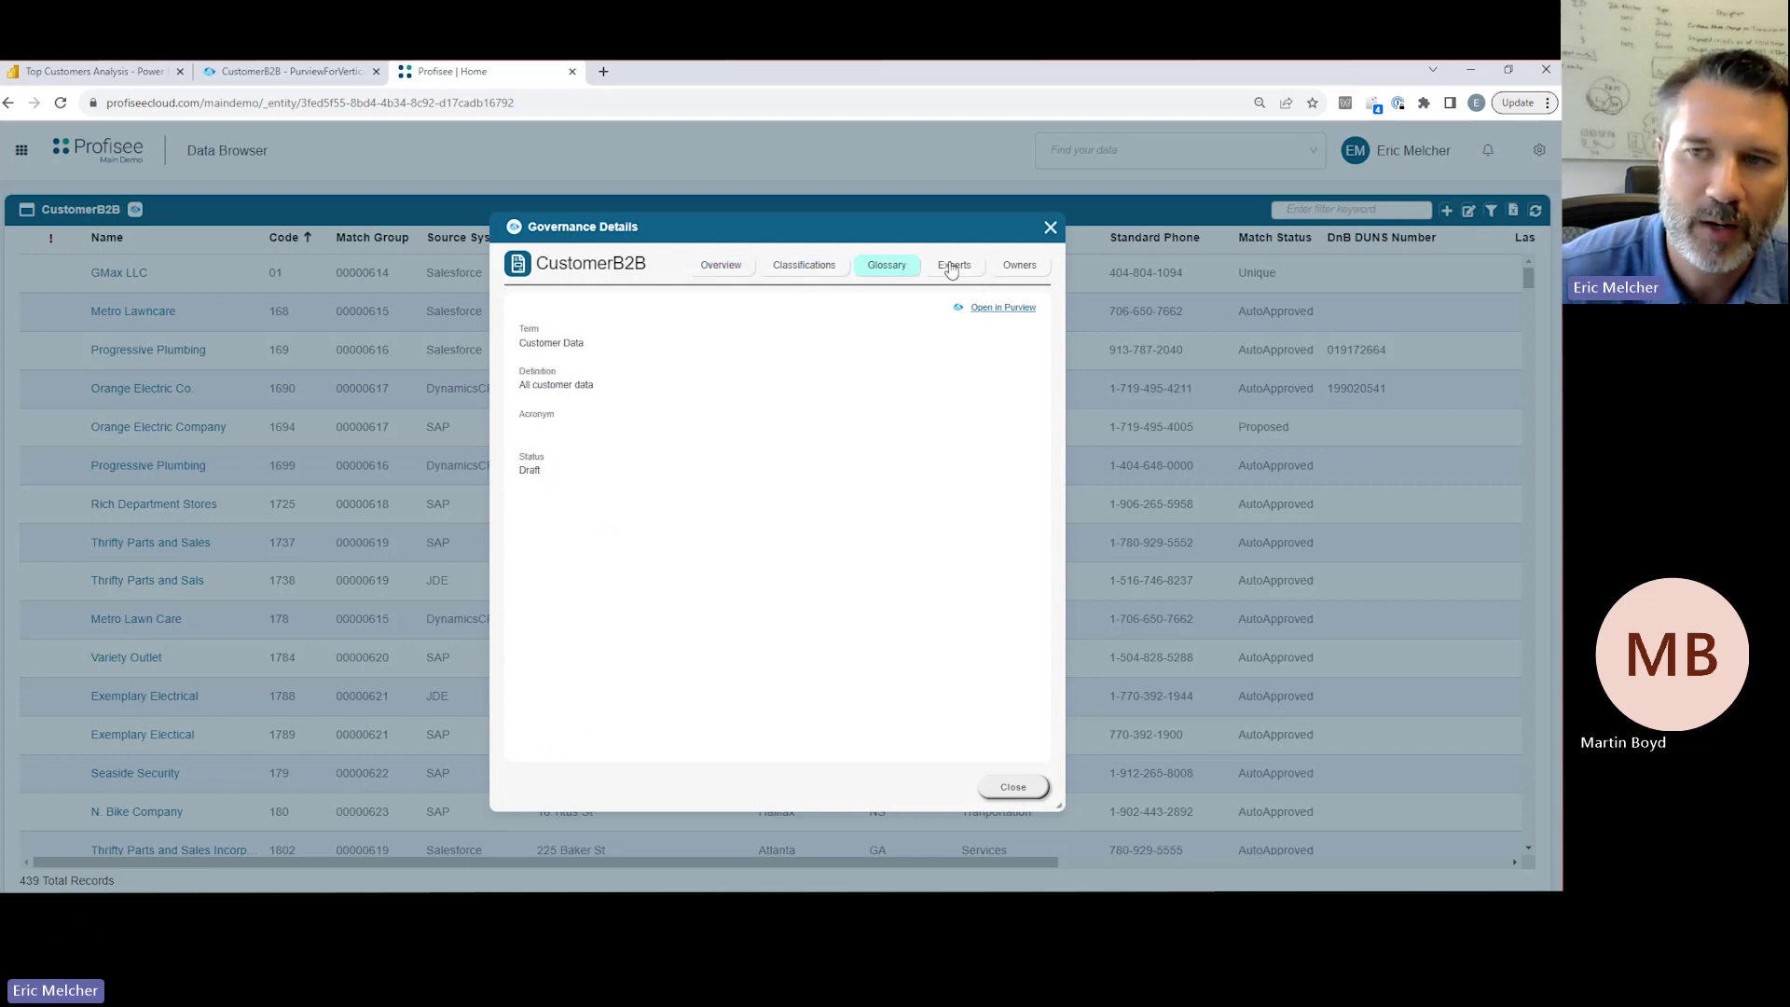
click(955, 266)
click(1011, 268)
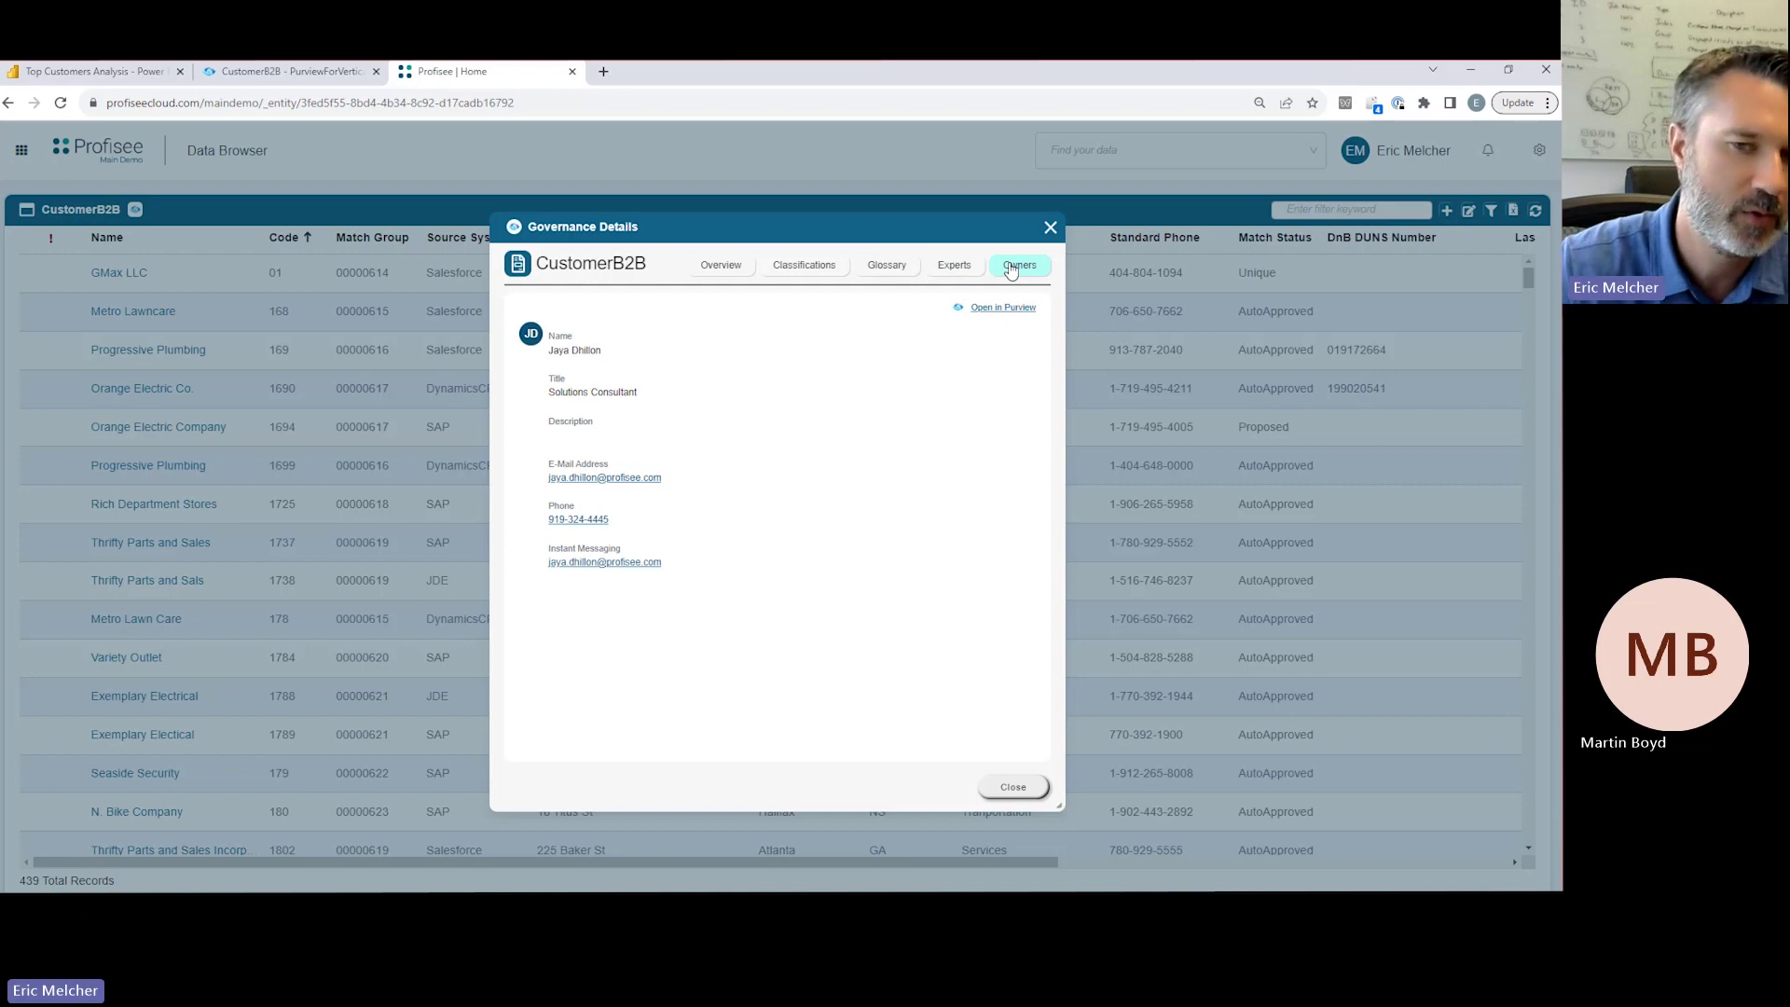
click(1008, 788)
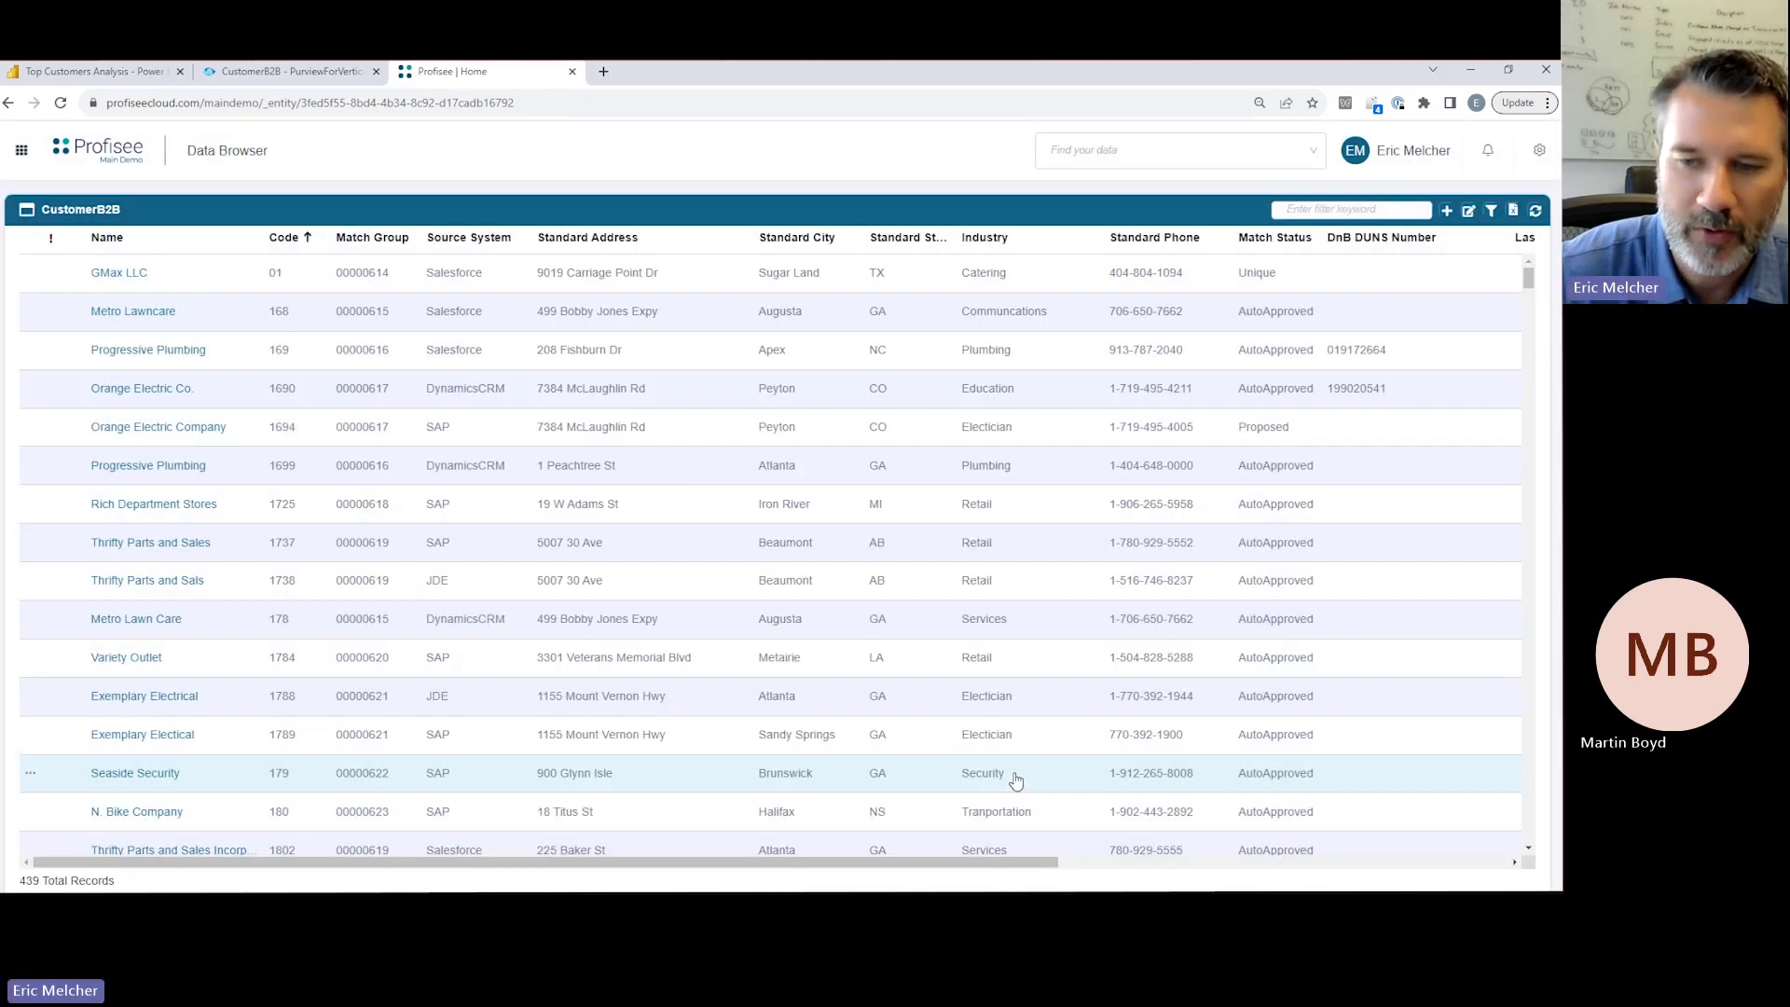
Filter customer records for 'full', open Full Sports Supp, and open match group 00000735
click(1308, 210)
text(full)
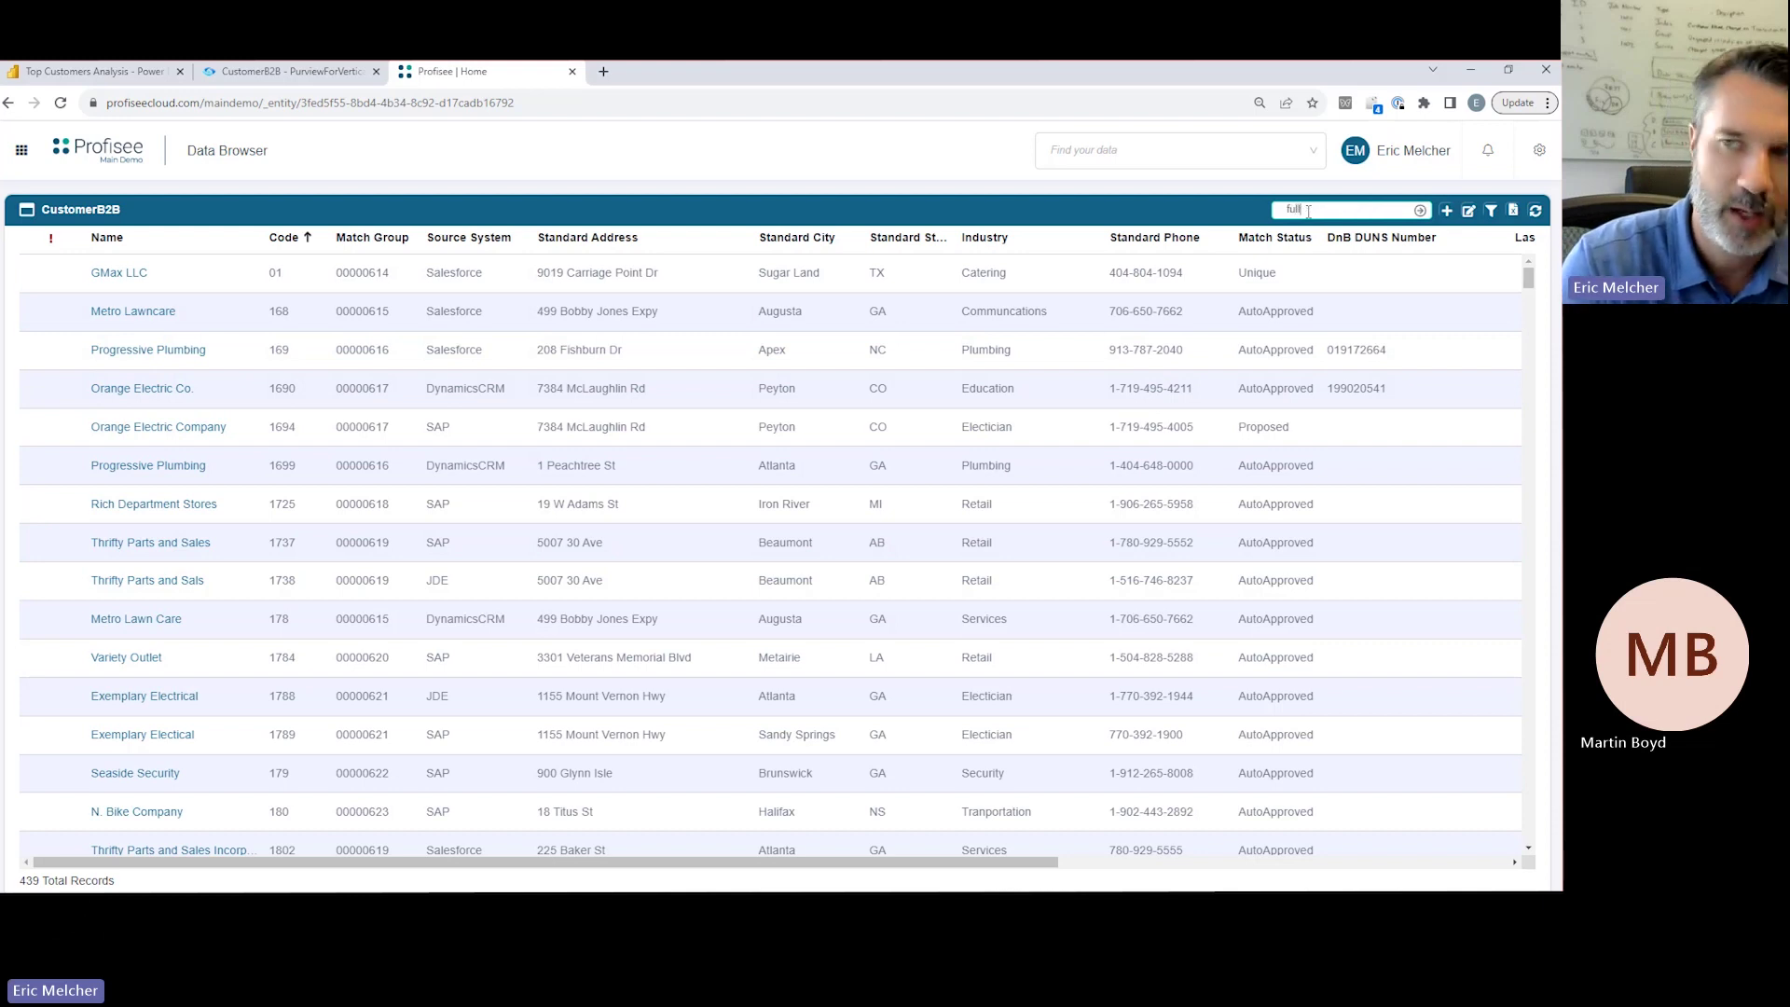
key(Return)
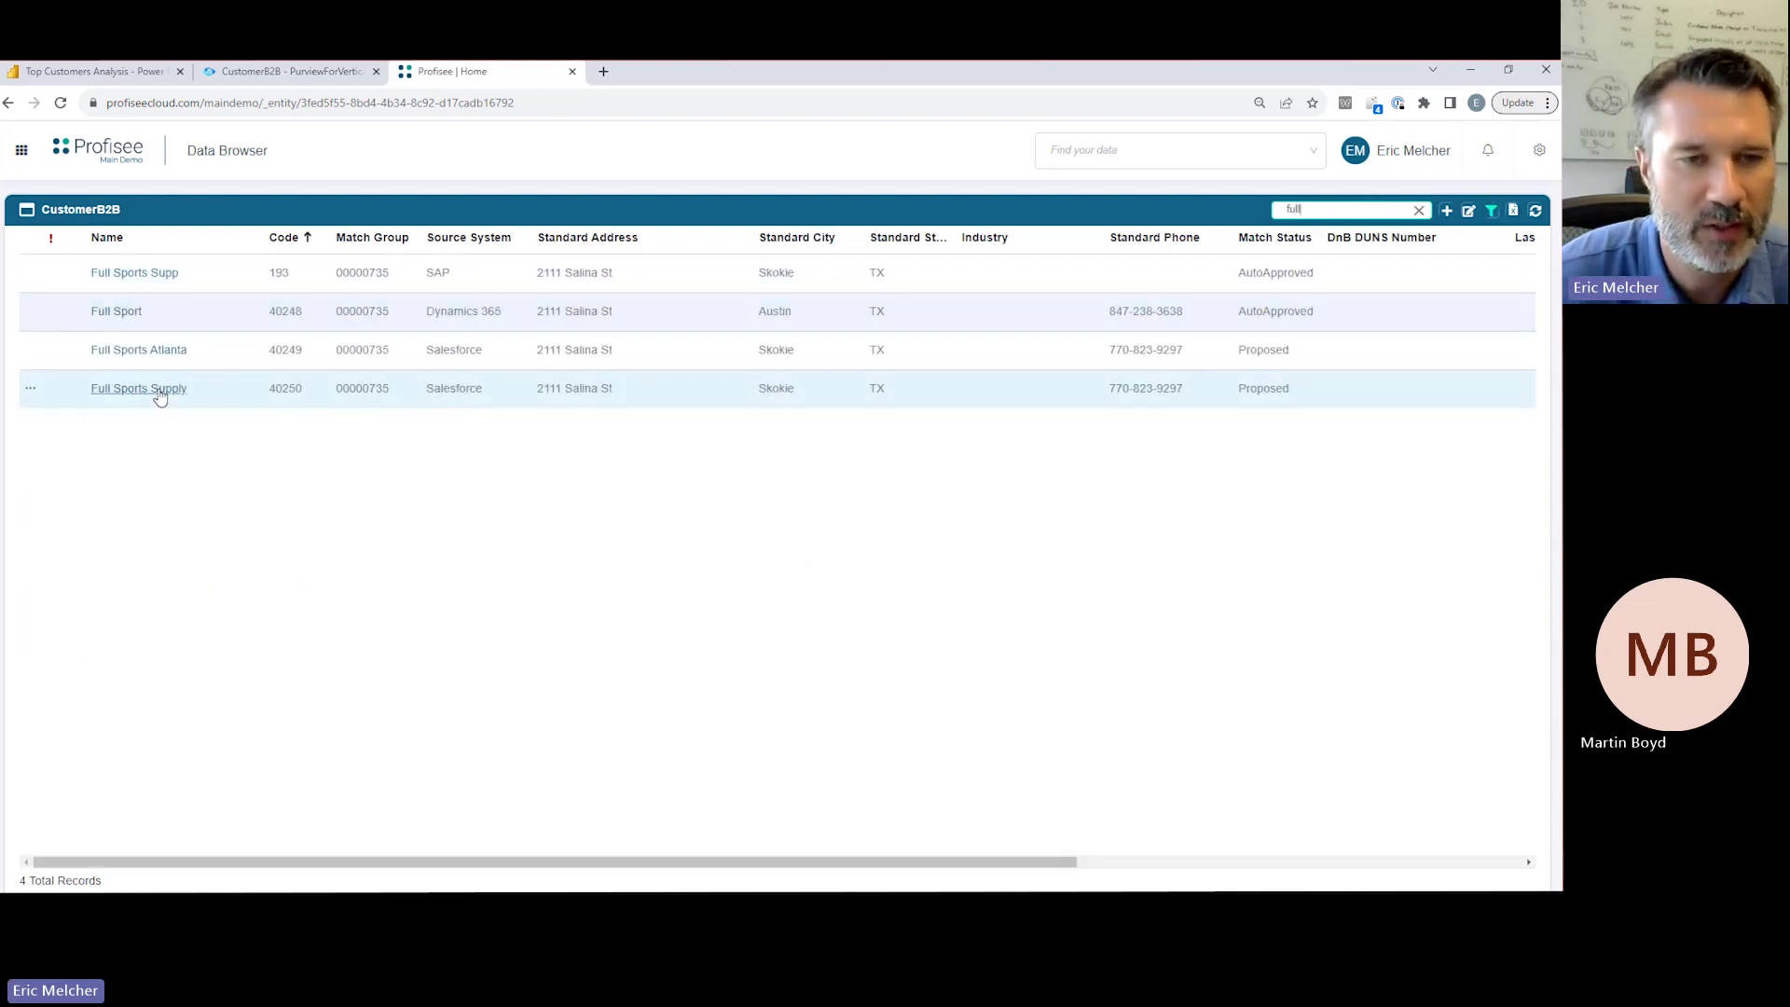
click(147, 274)
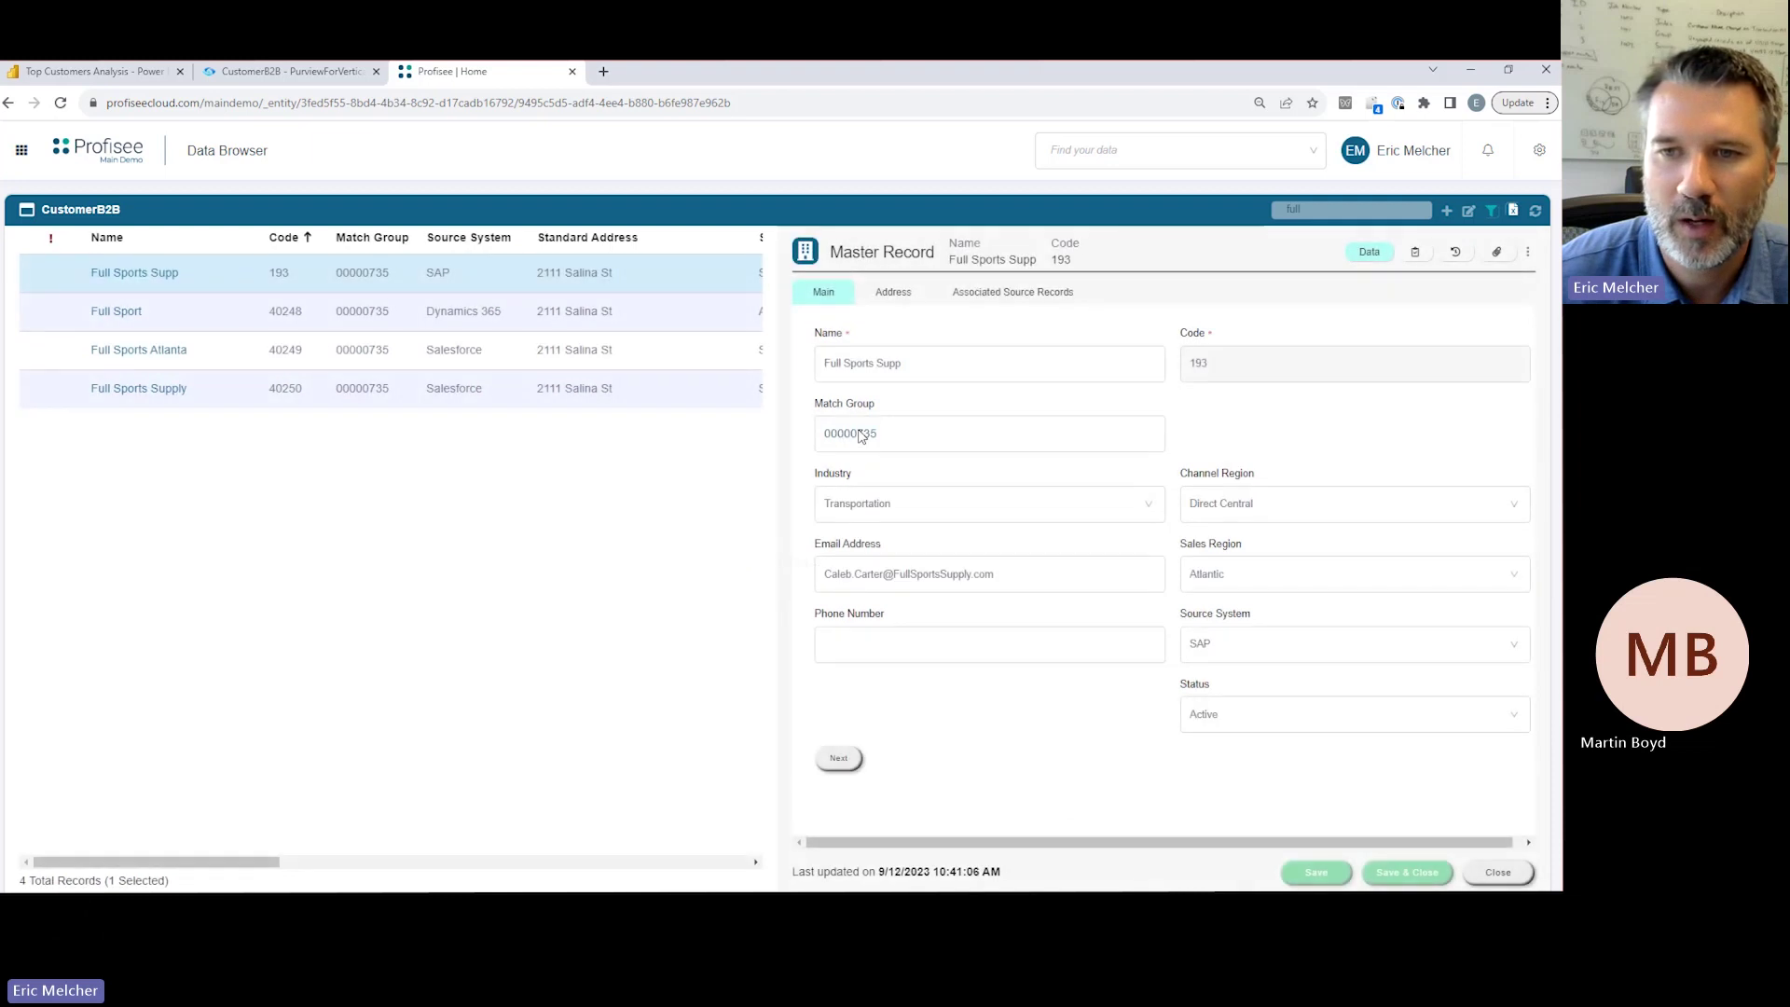
click(865, 438)
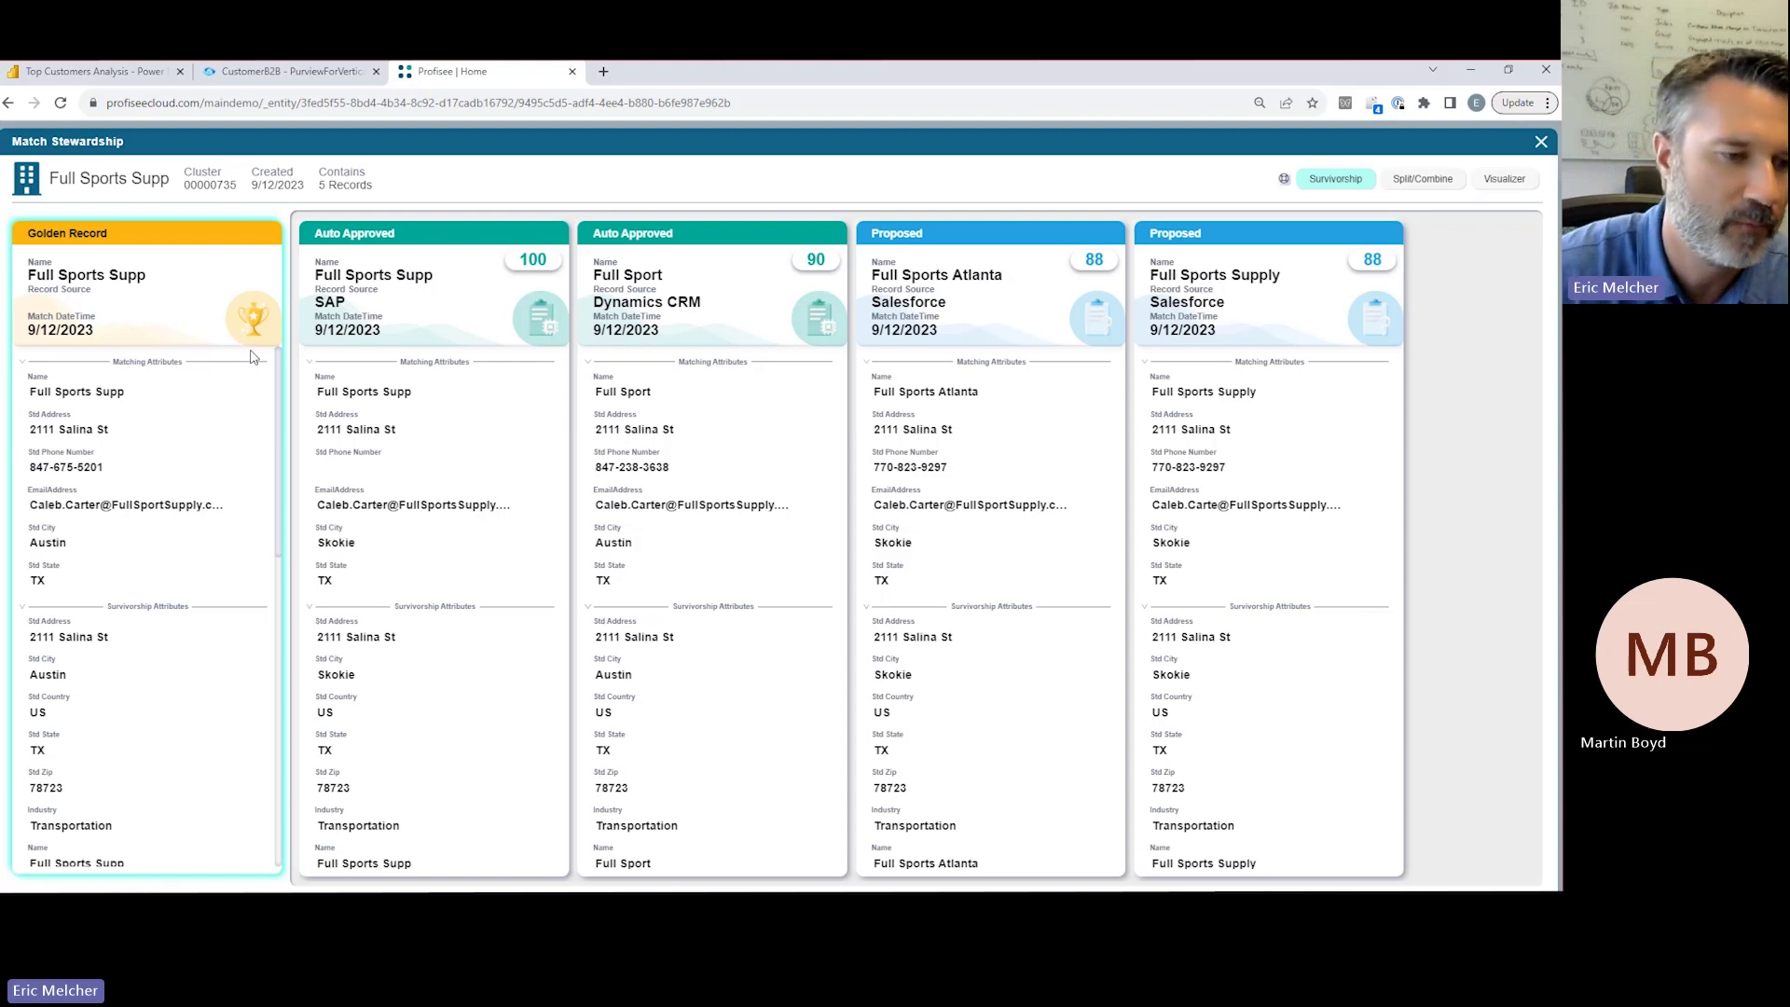
Inspect Full Sports Atlanta's 88 score and 0.7670 name similarity, then leave Match Stewardship
click(1100, 267)
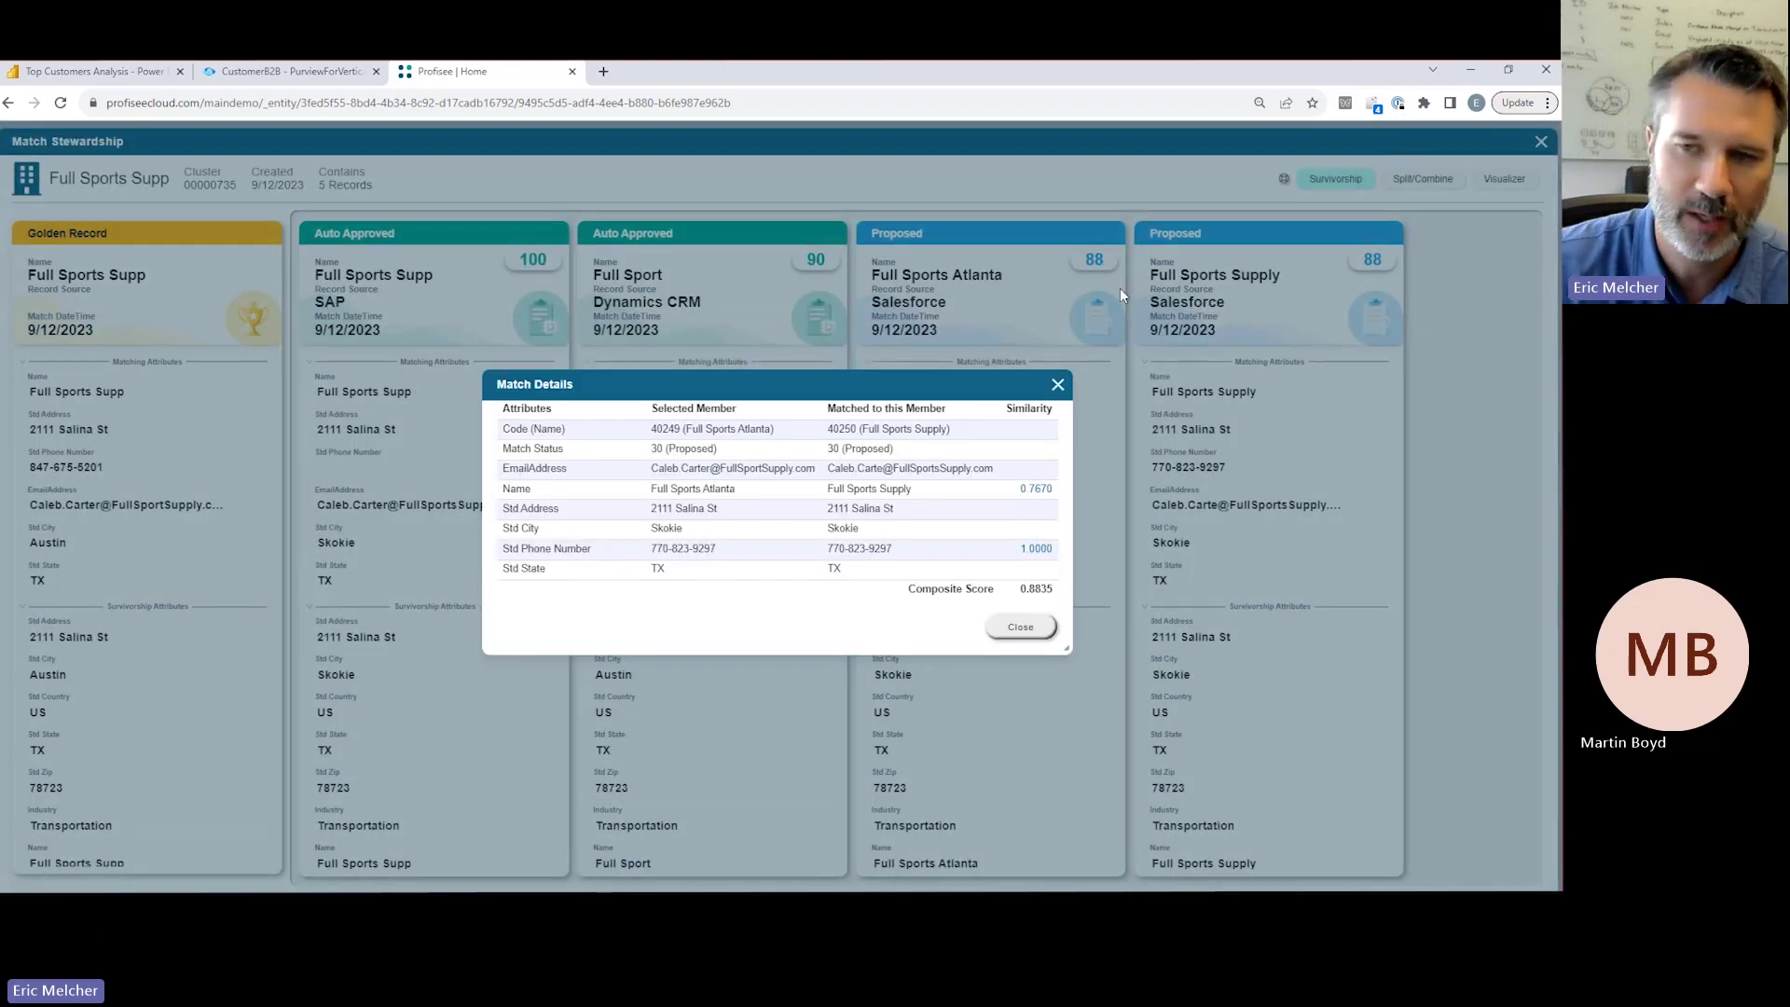
click(1036, 488)
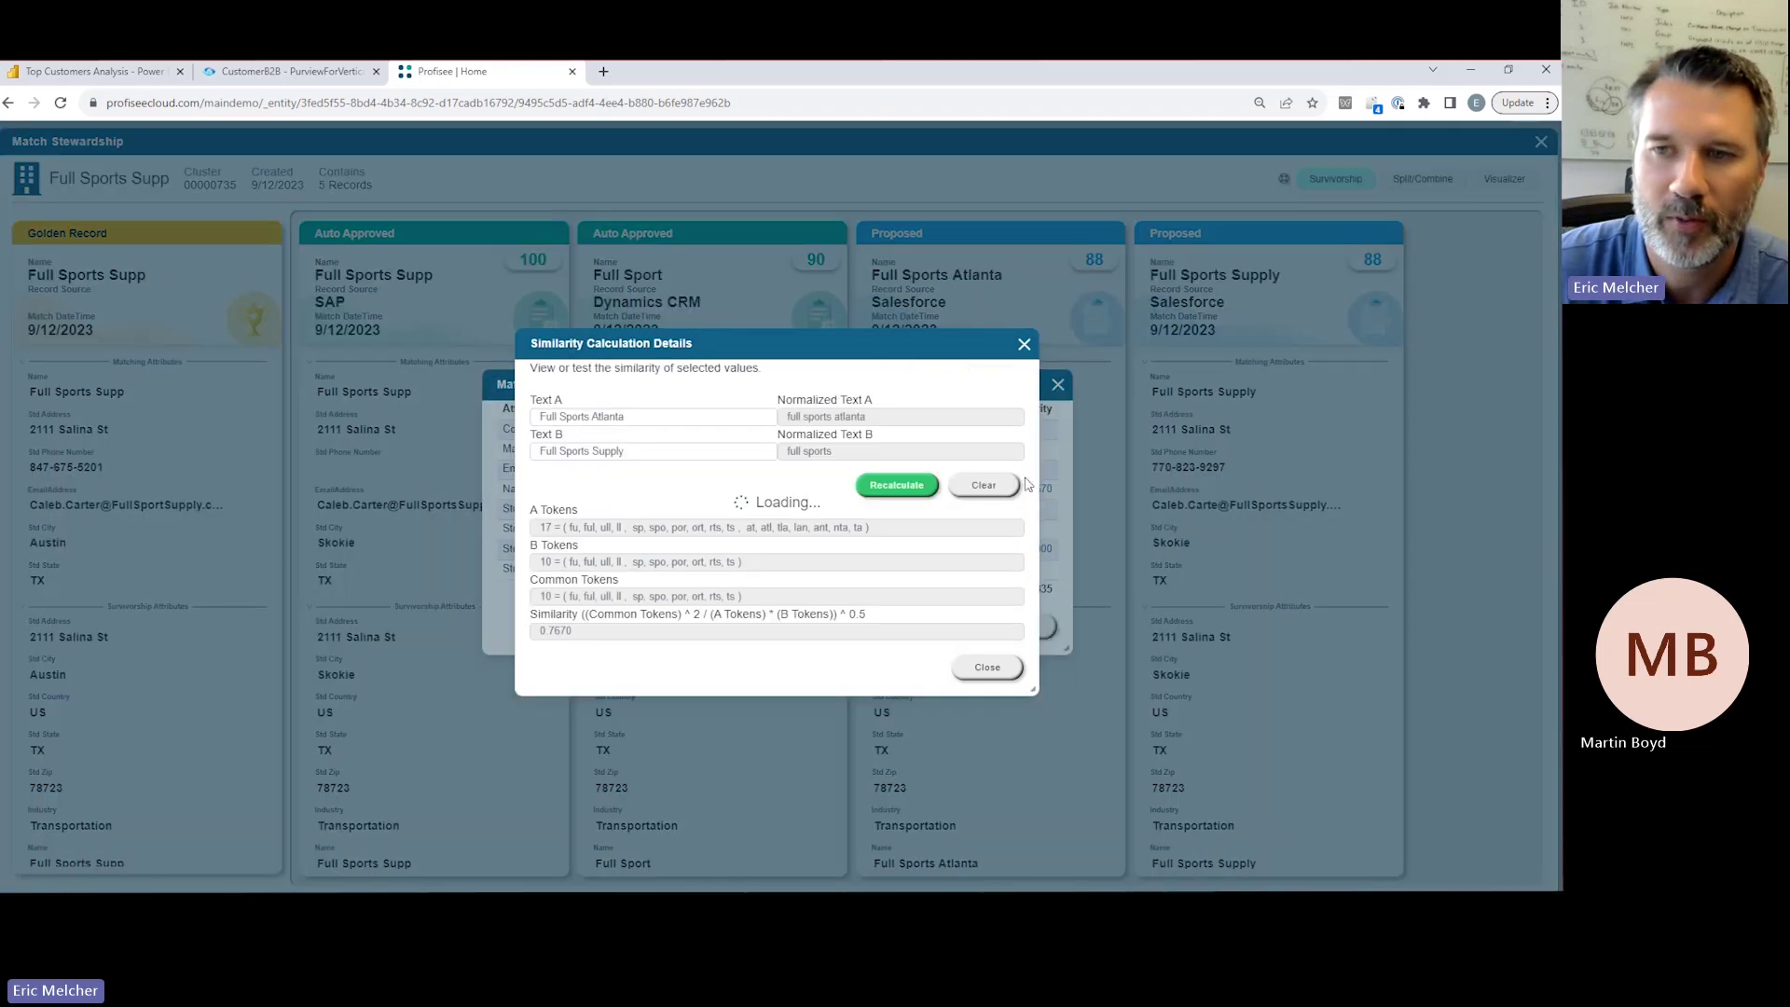
click(1024, 345)
click(1056, 382)
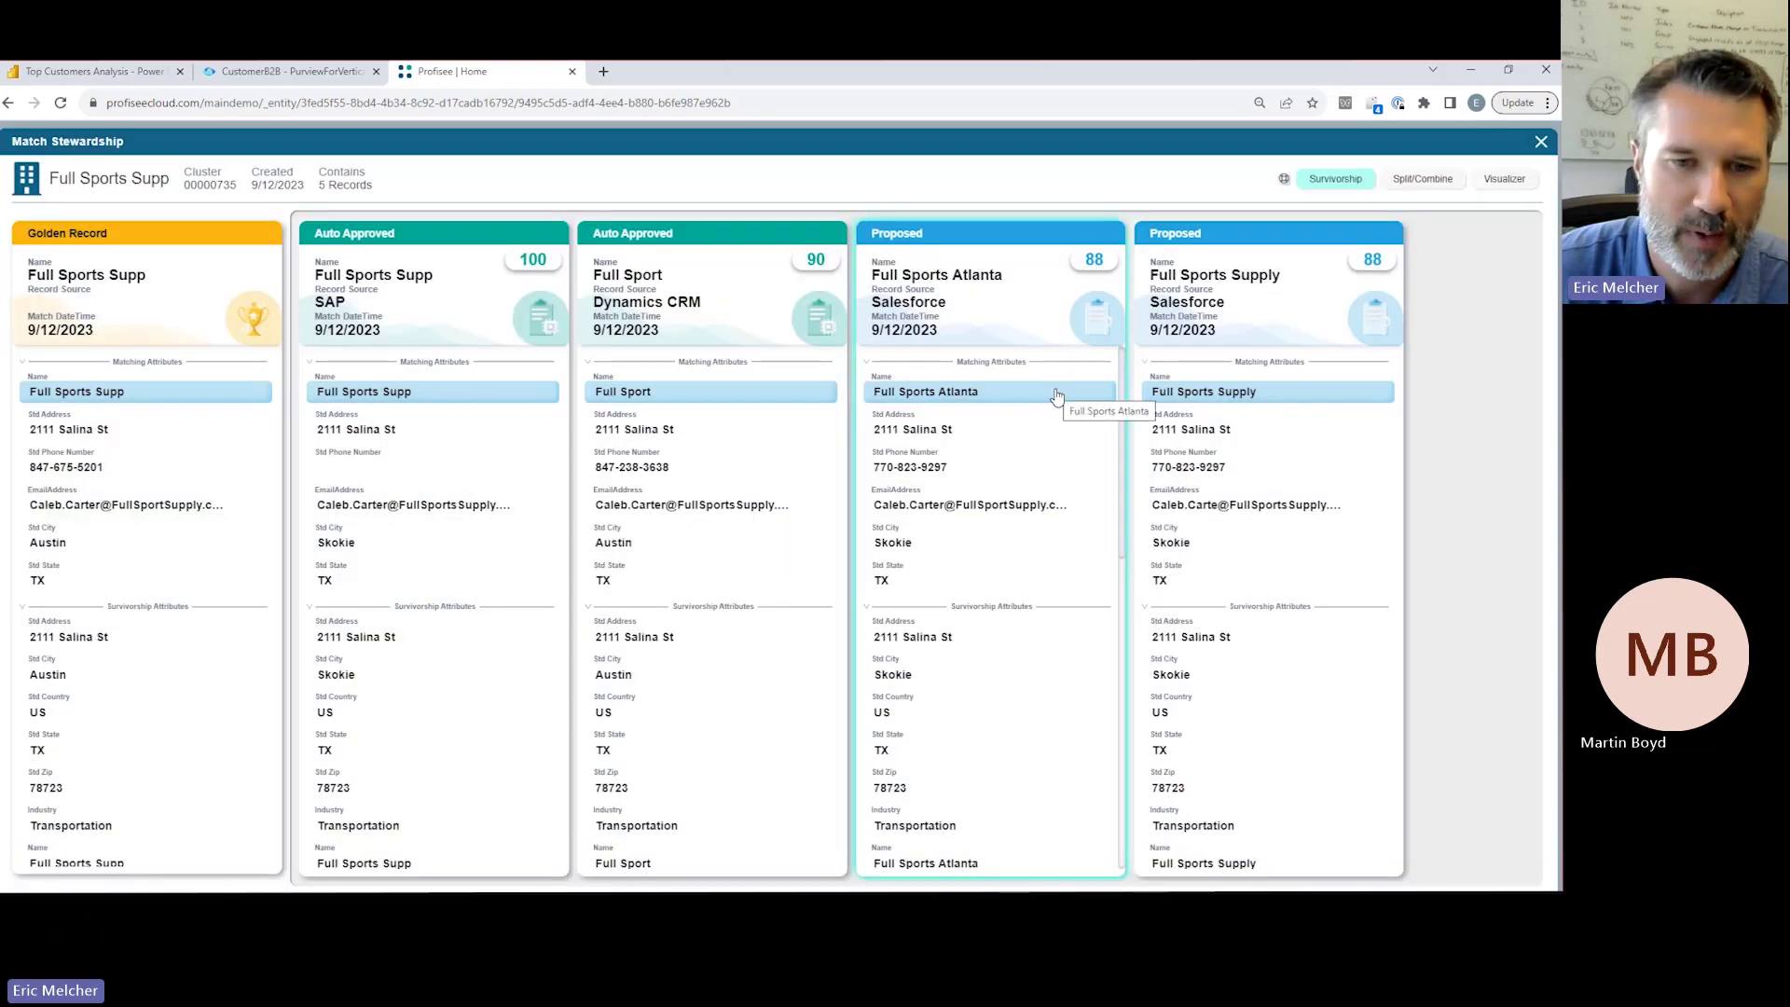
key(Escape)
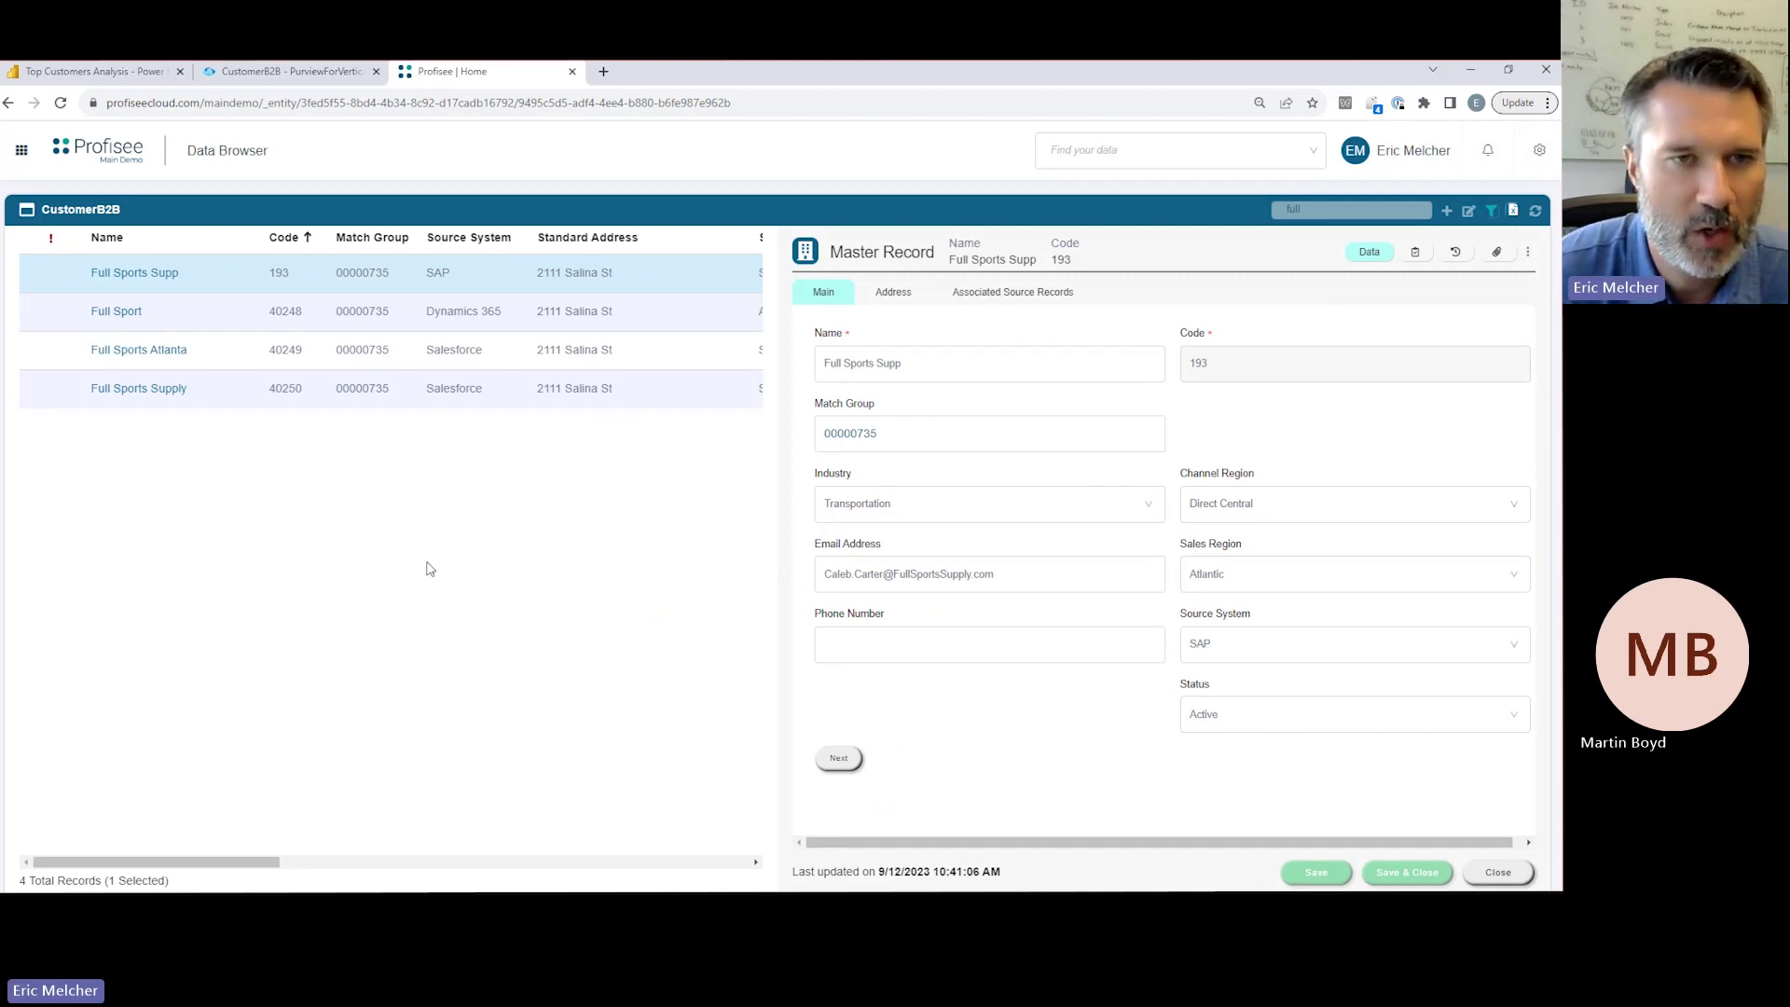
Look over a pending ApprovalTask from the portal home, then open the 2. Product app
click(129, 155)
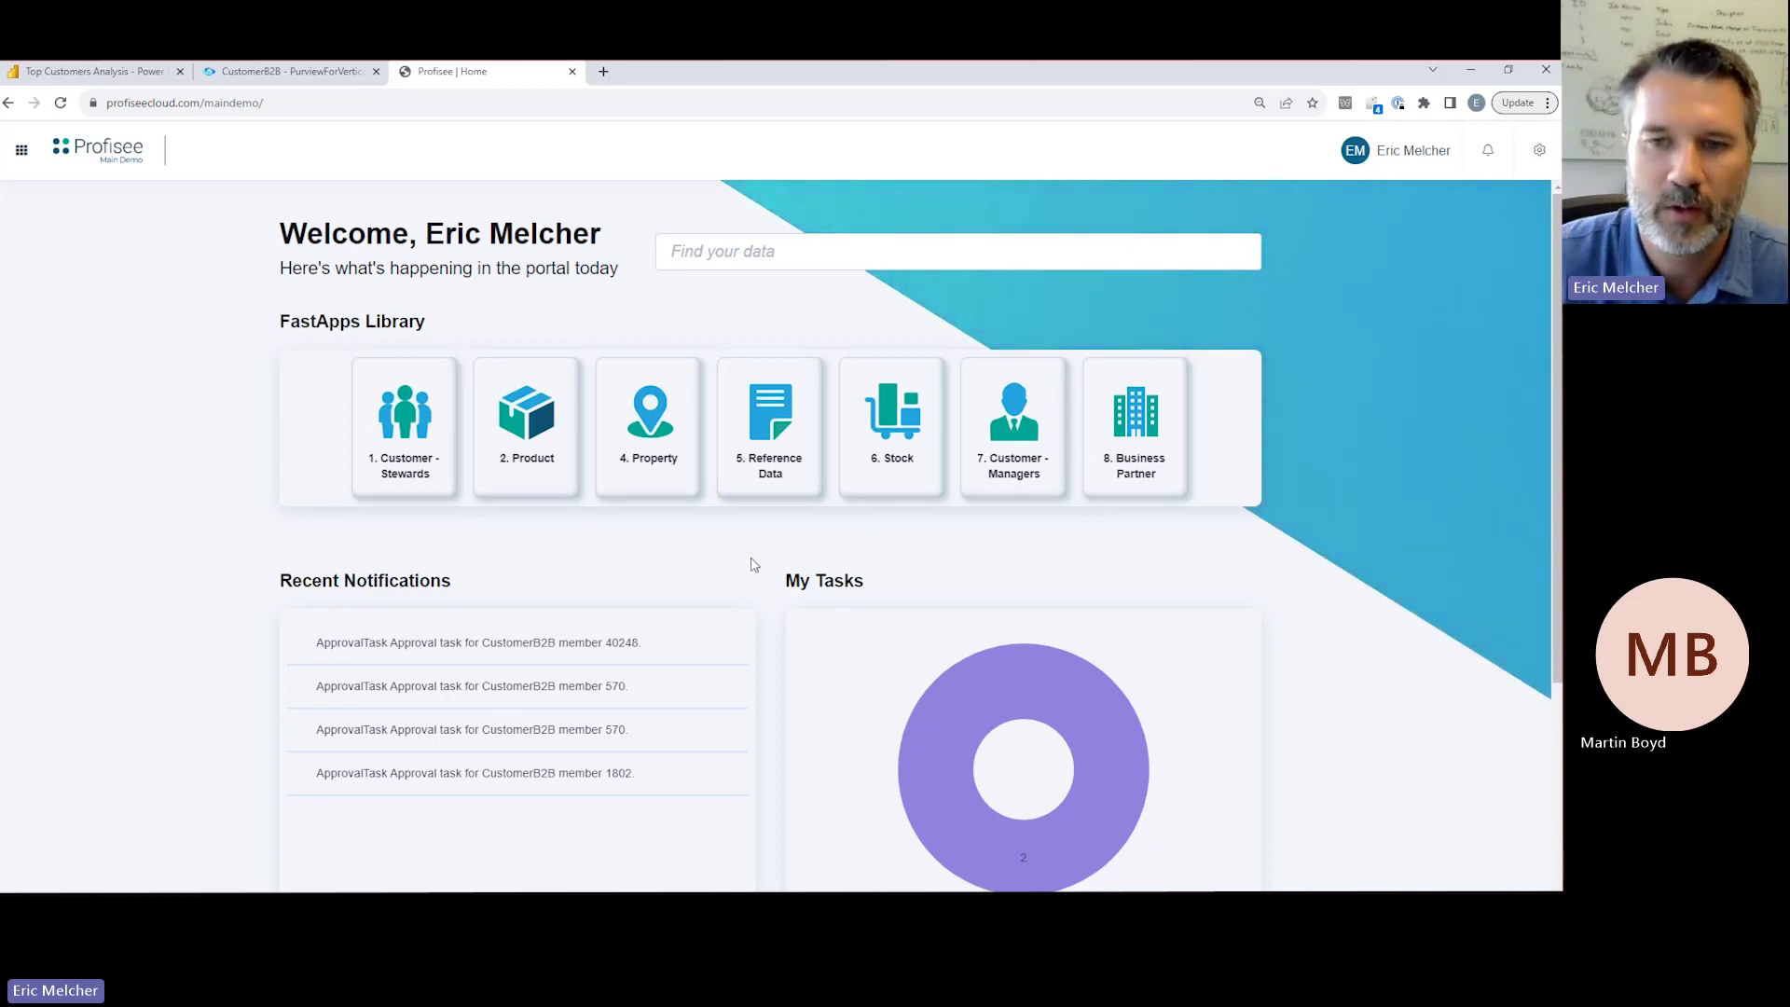
scroll(758, 558, down, 2)
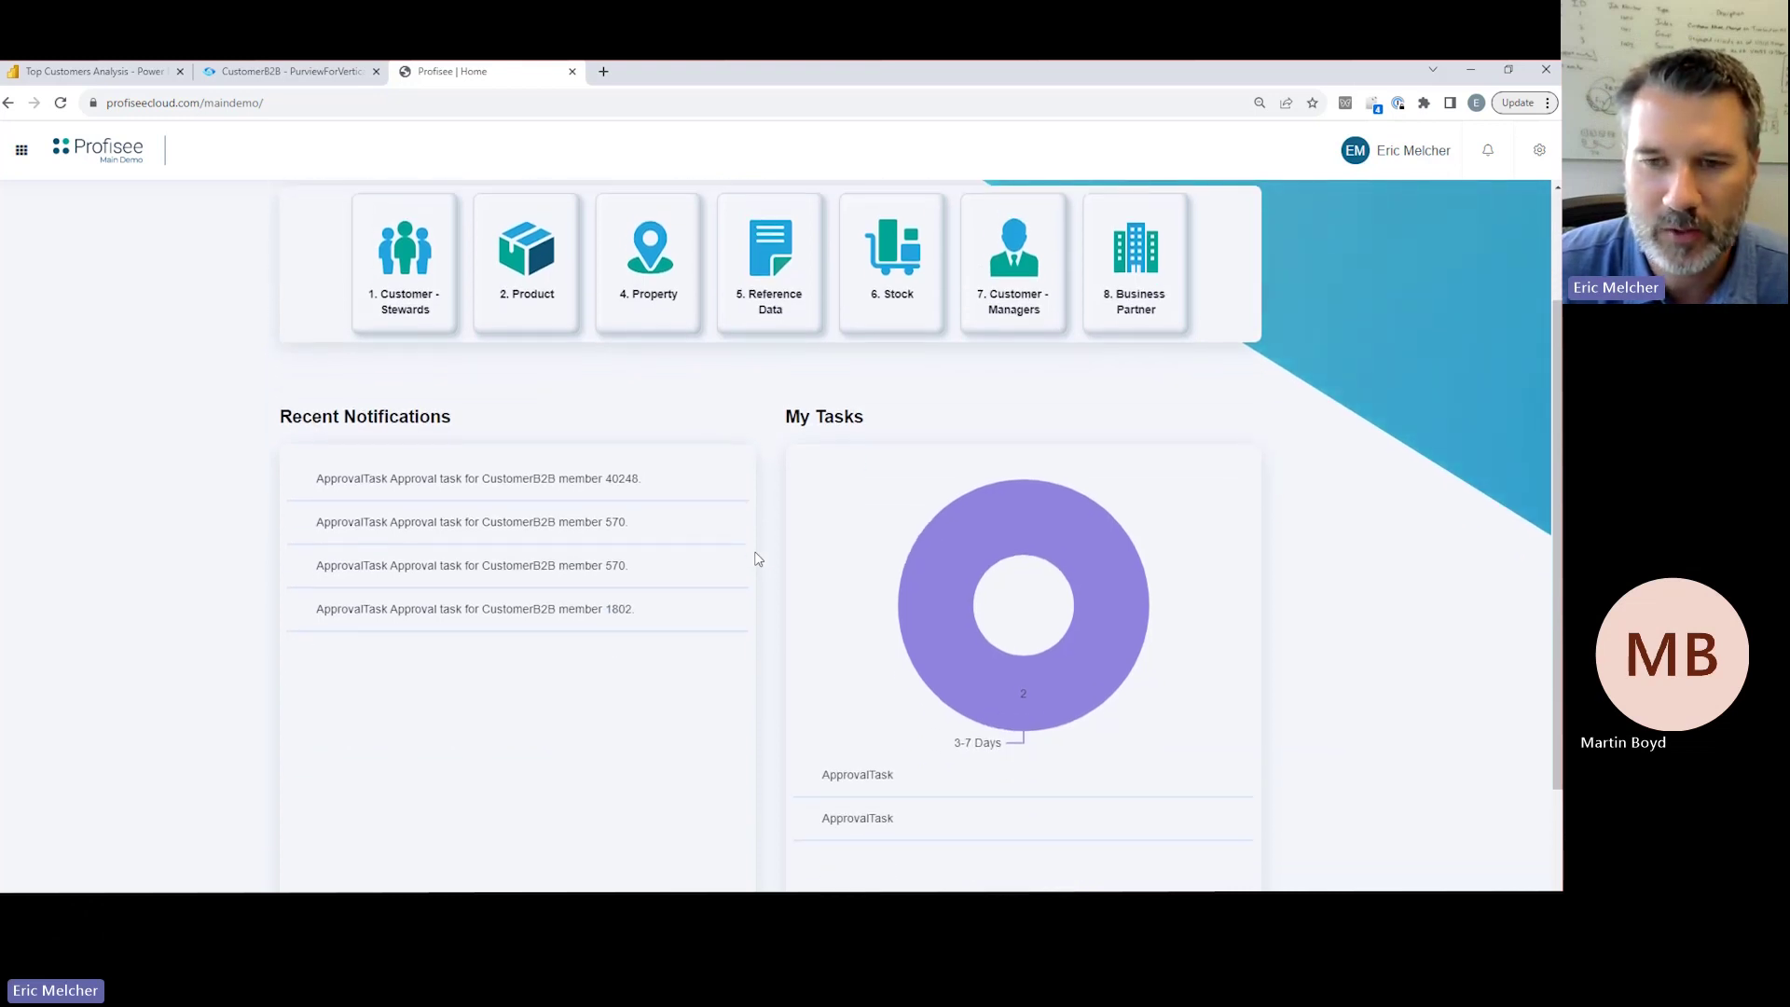
click(858, 775)
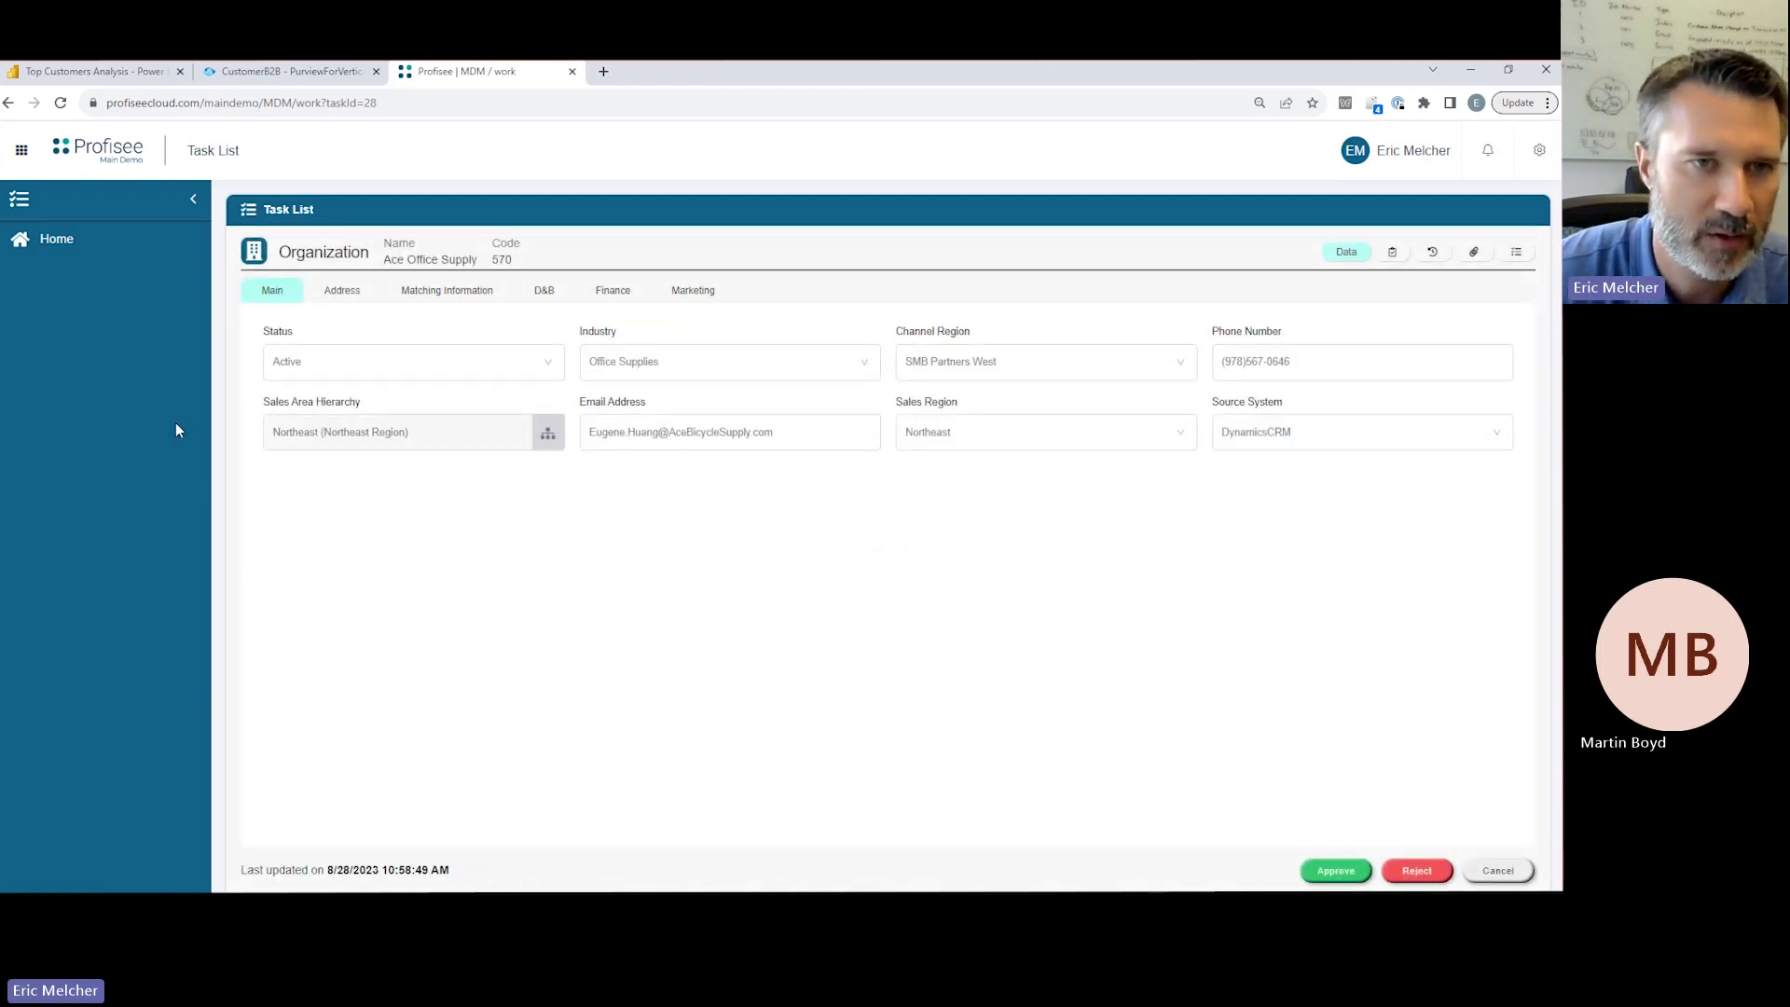
click(110, 155)
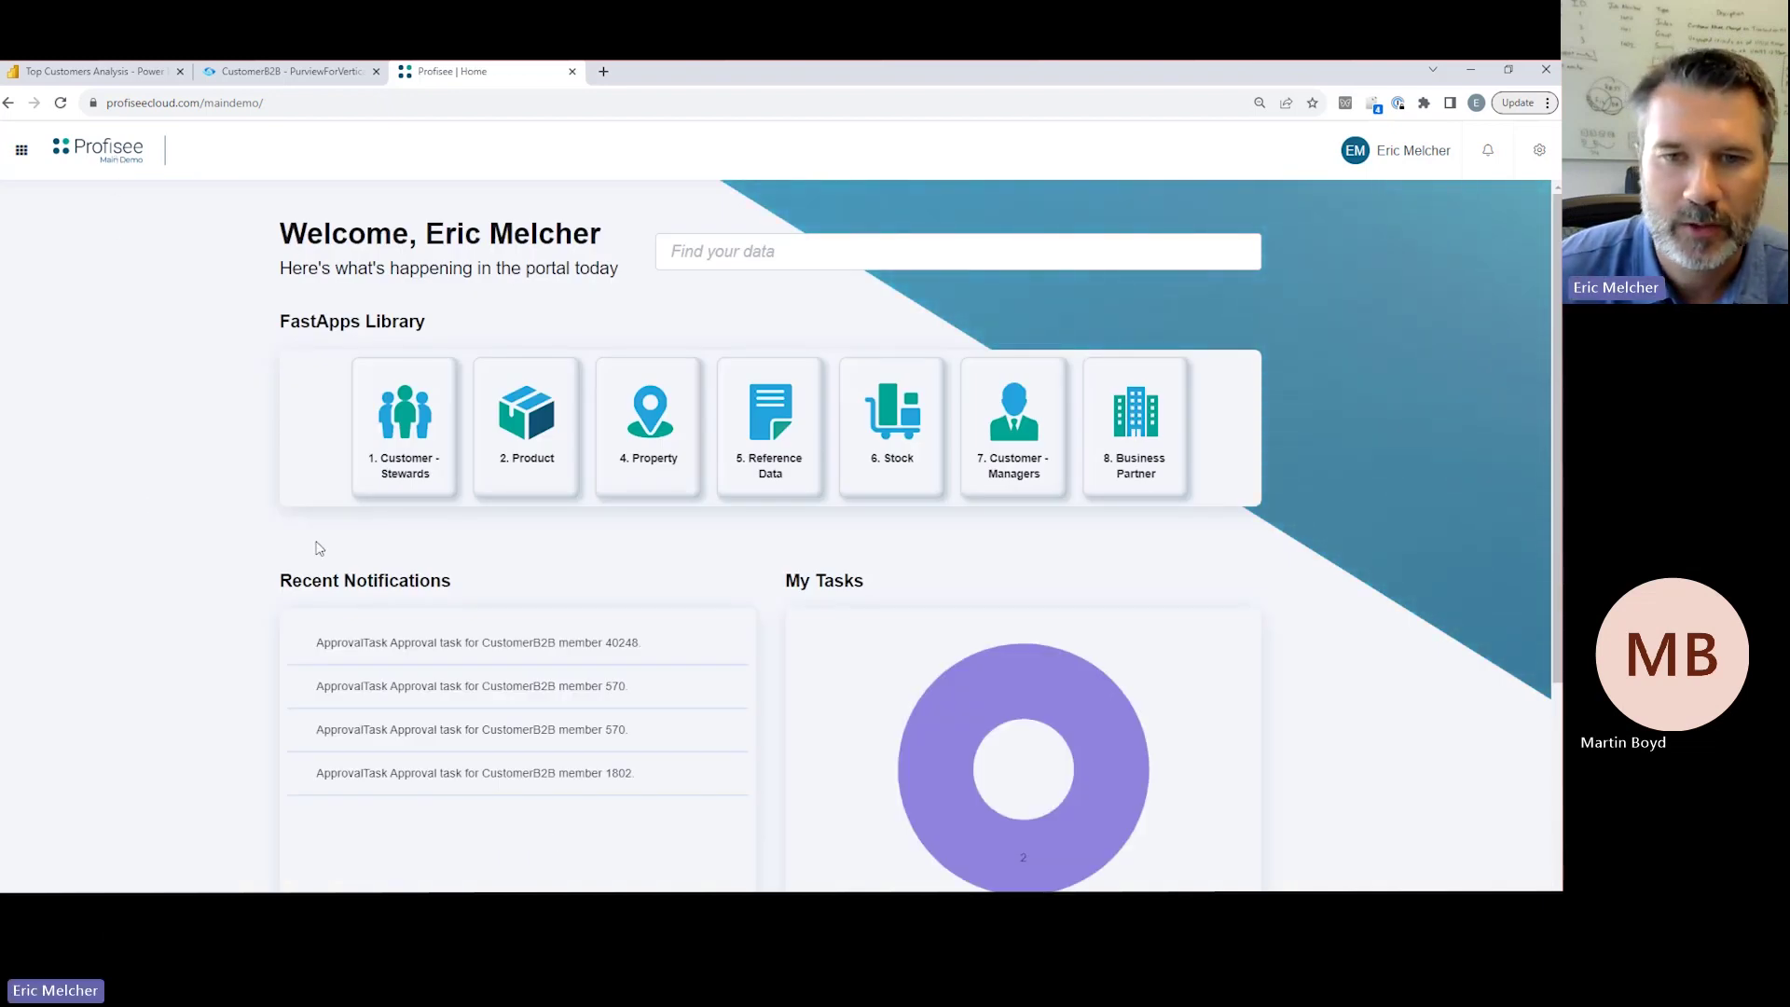
click(524, 437)
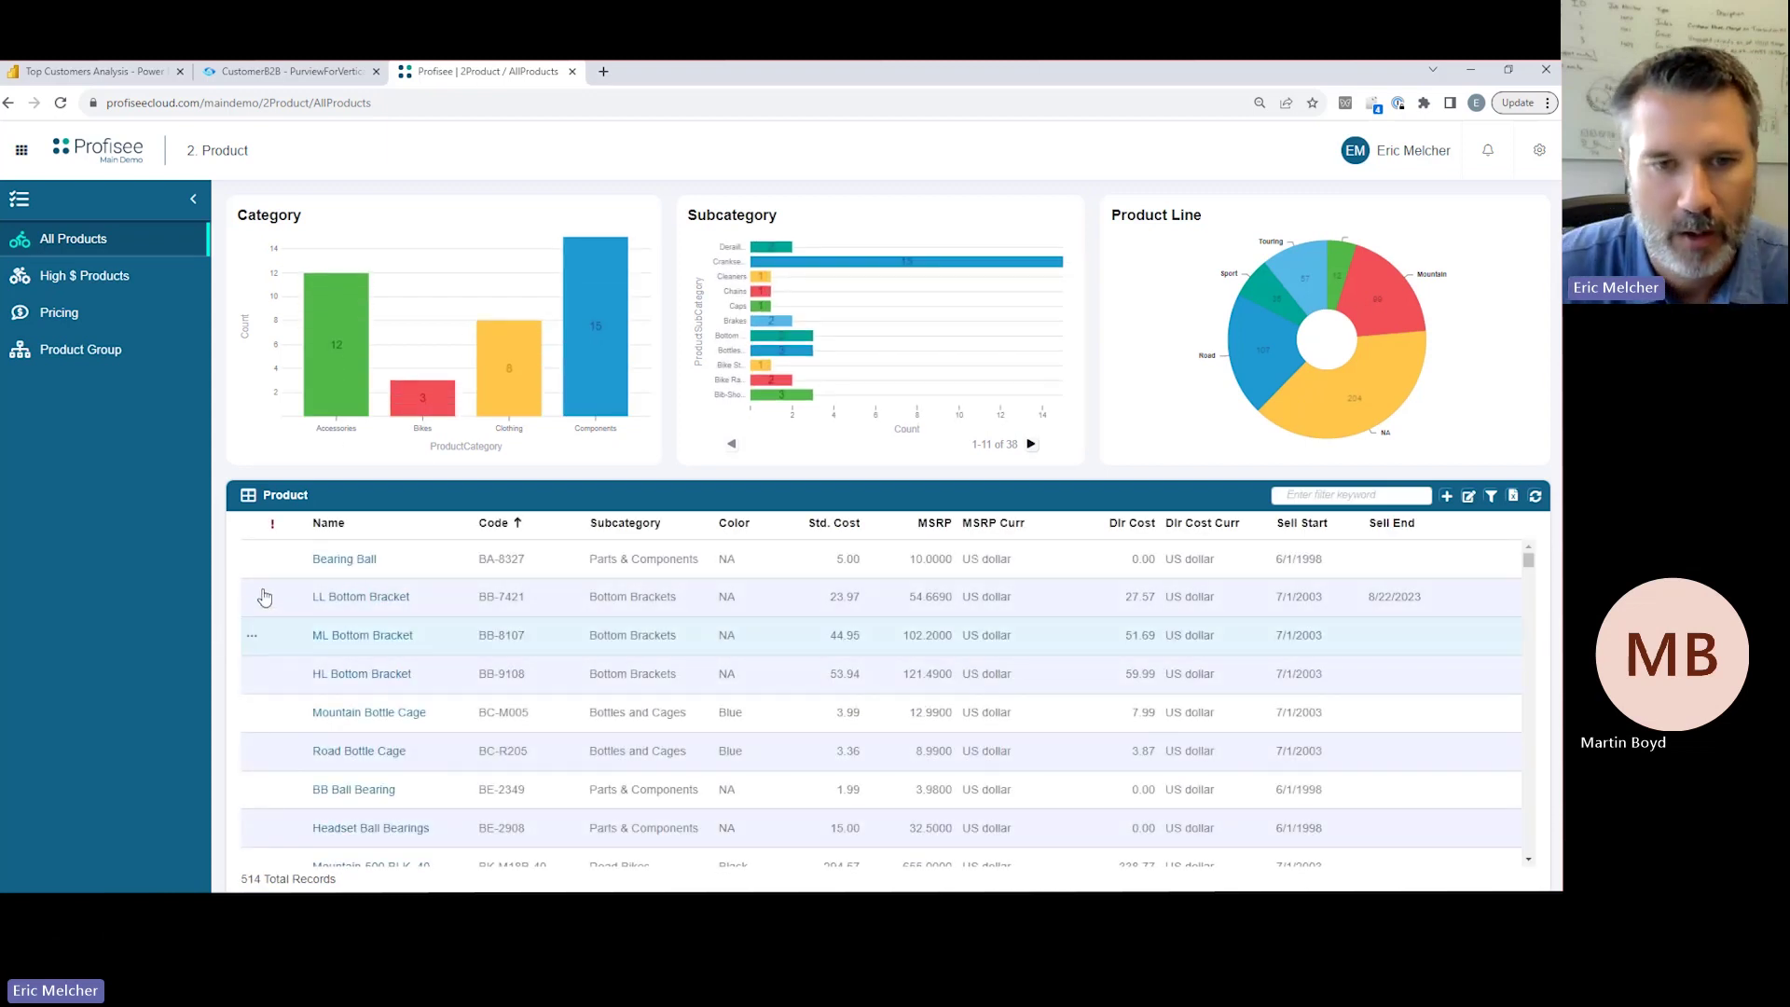
Sort products by the '!' data-quality column descending and check Road-250 BLK, 52's failing rule
click(272, 527)
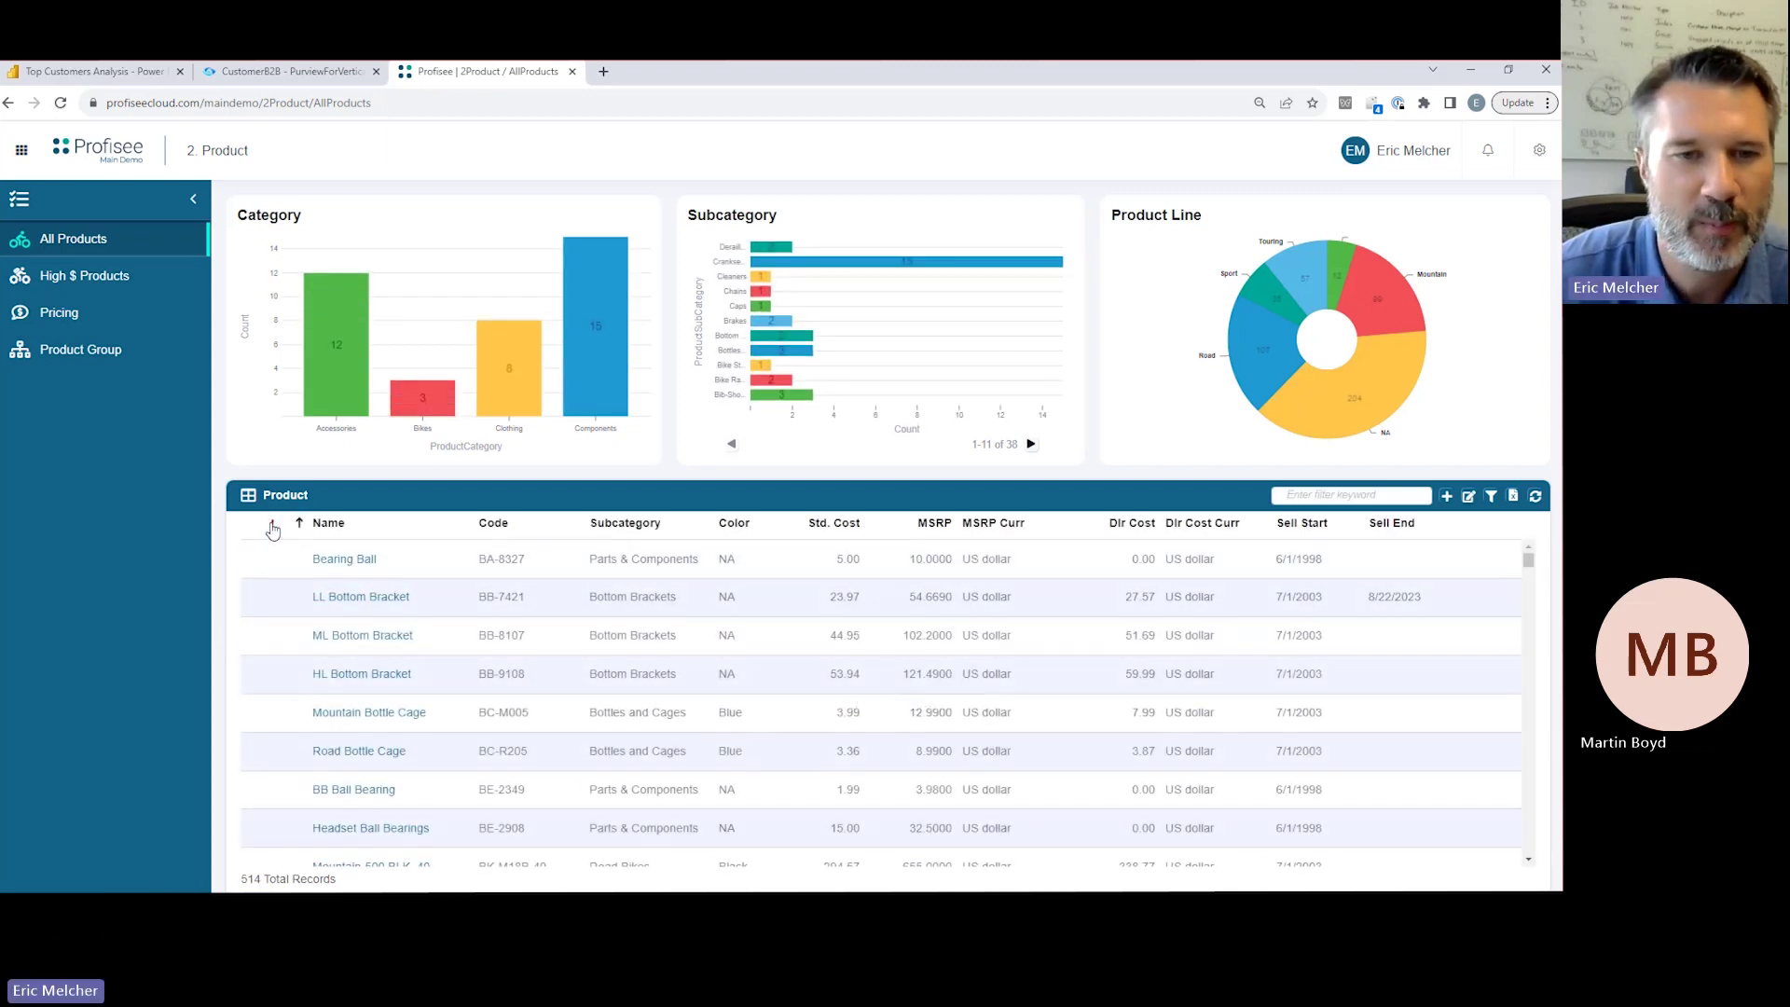
click(280, 529)
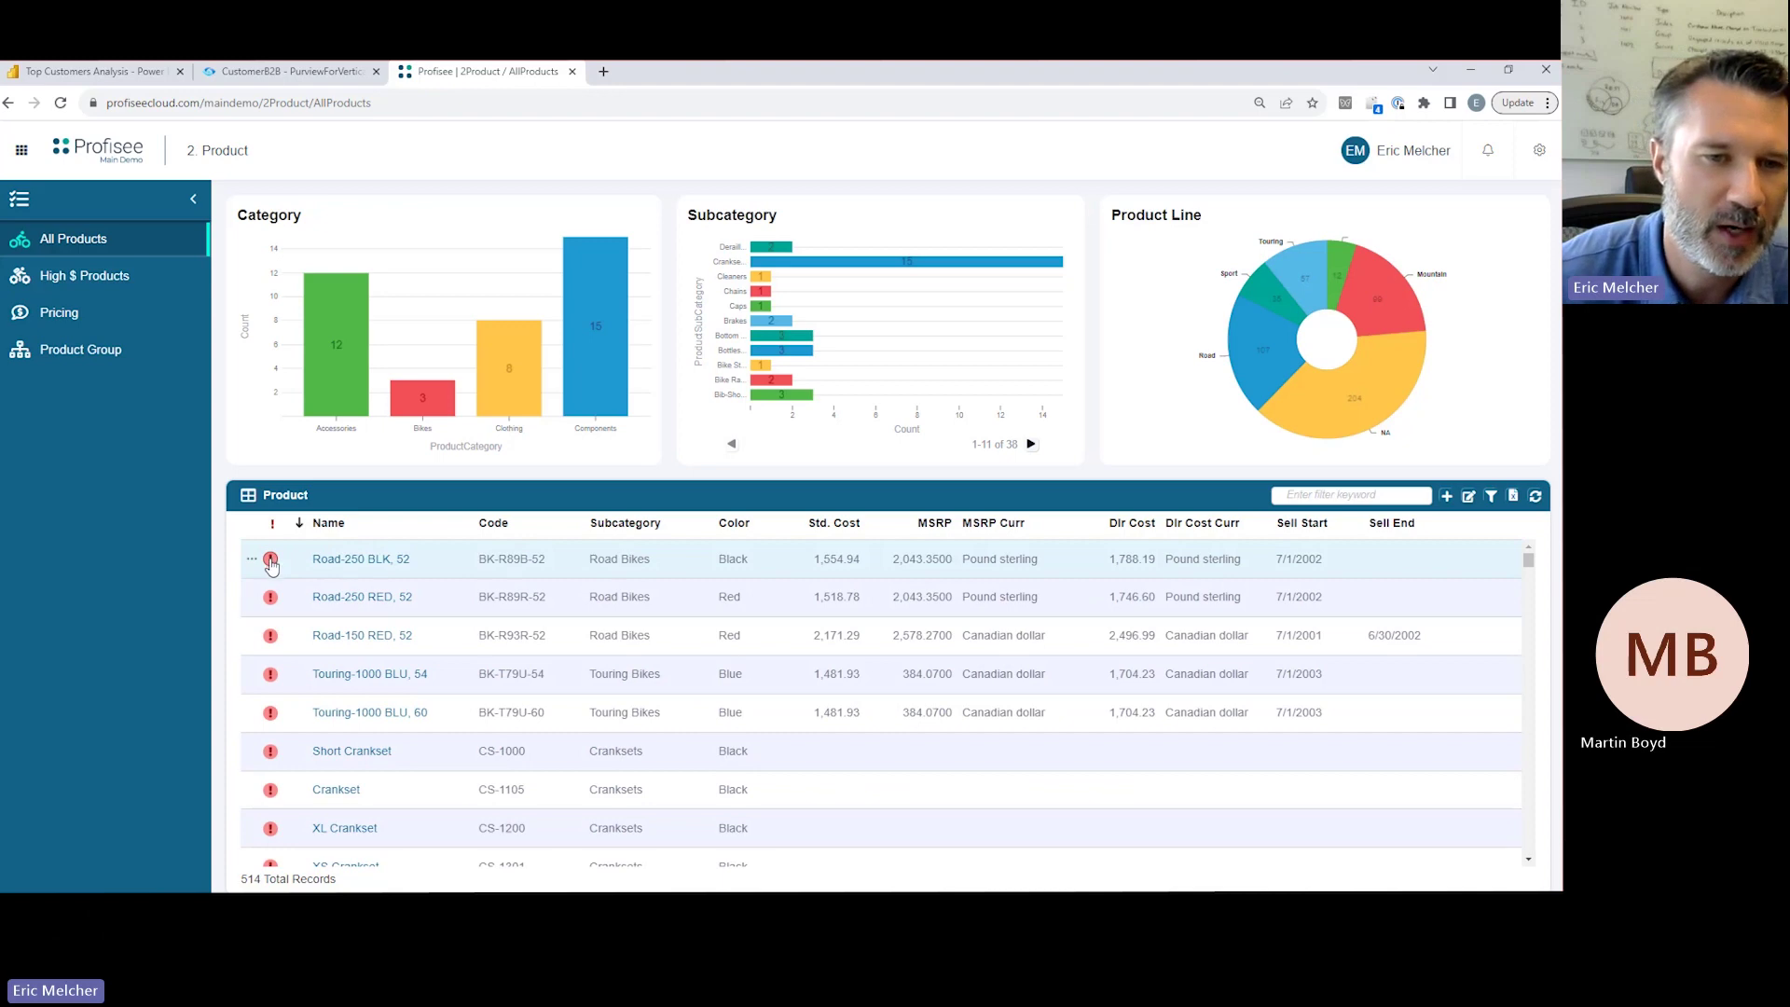
click(271, 561)
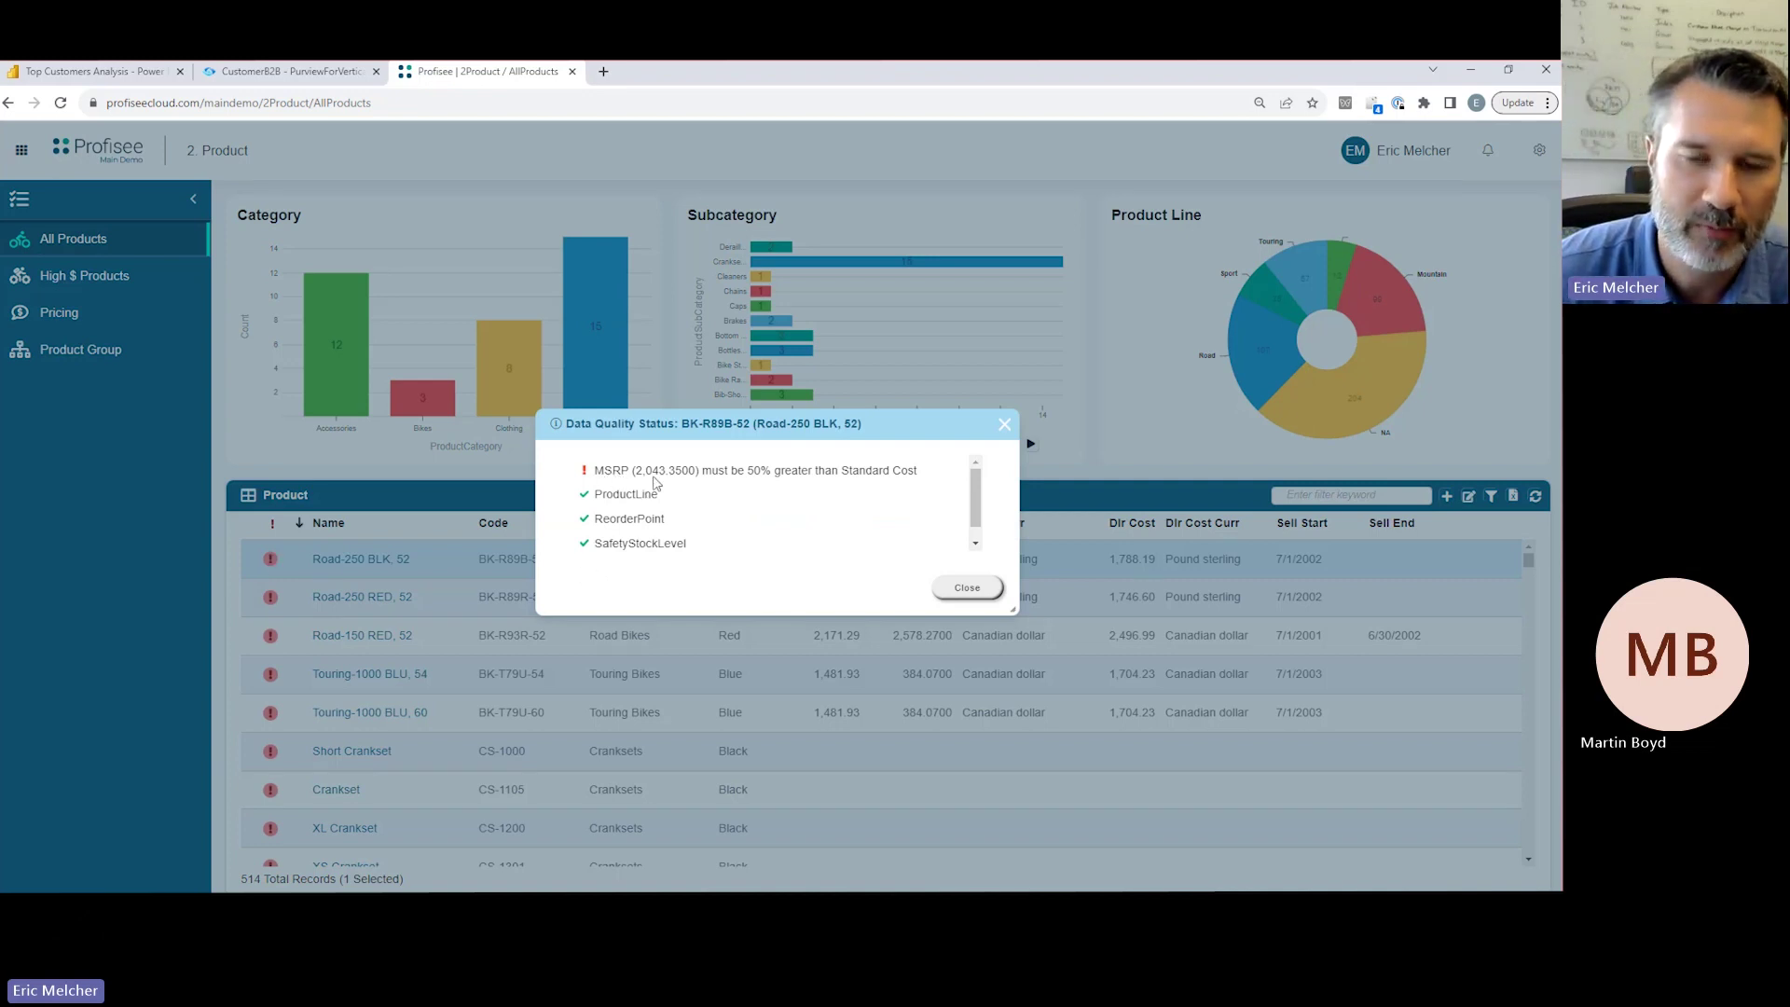
click(968, 587)
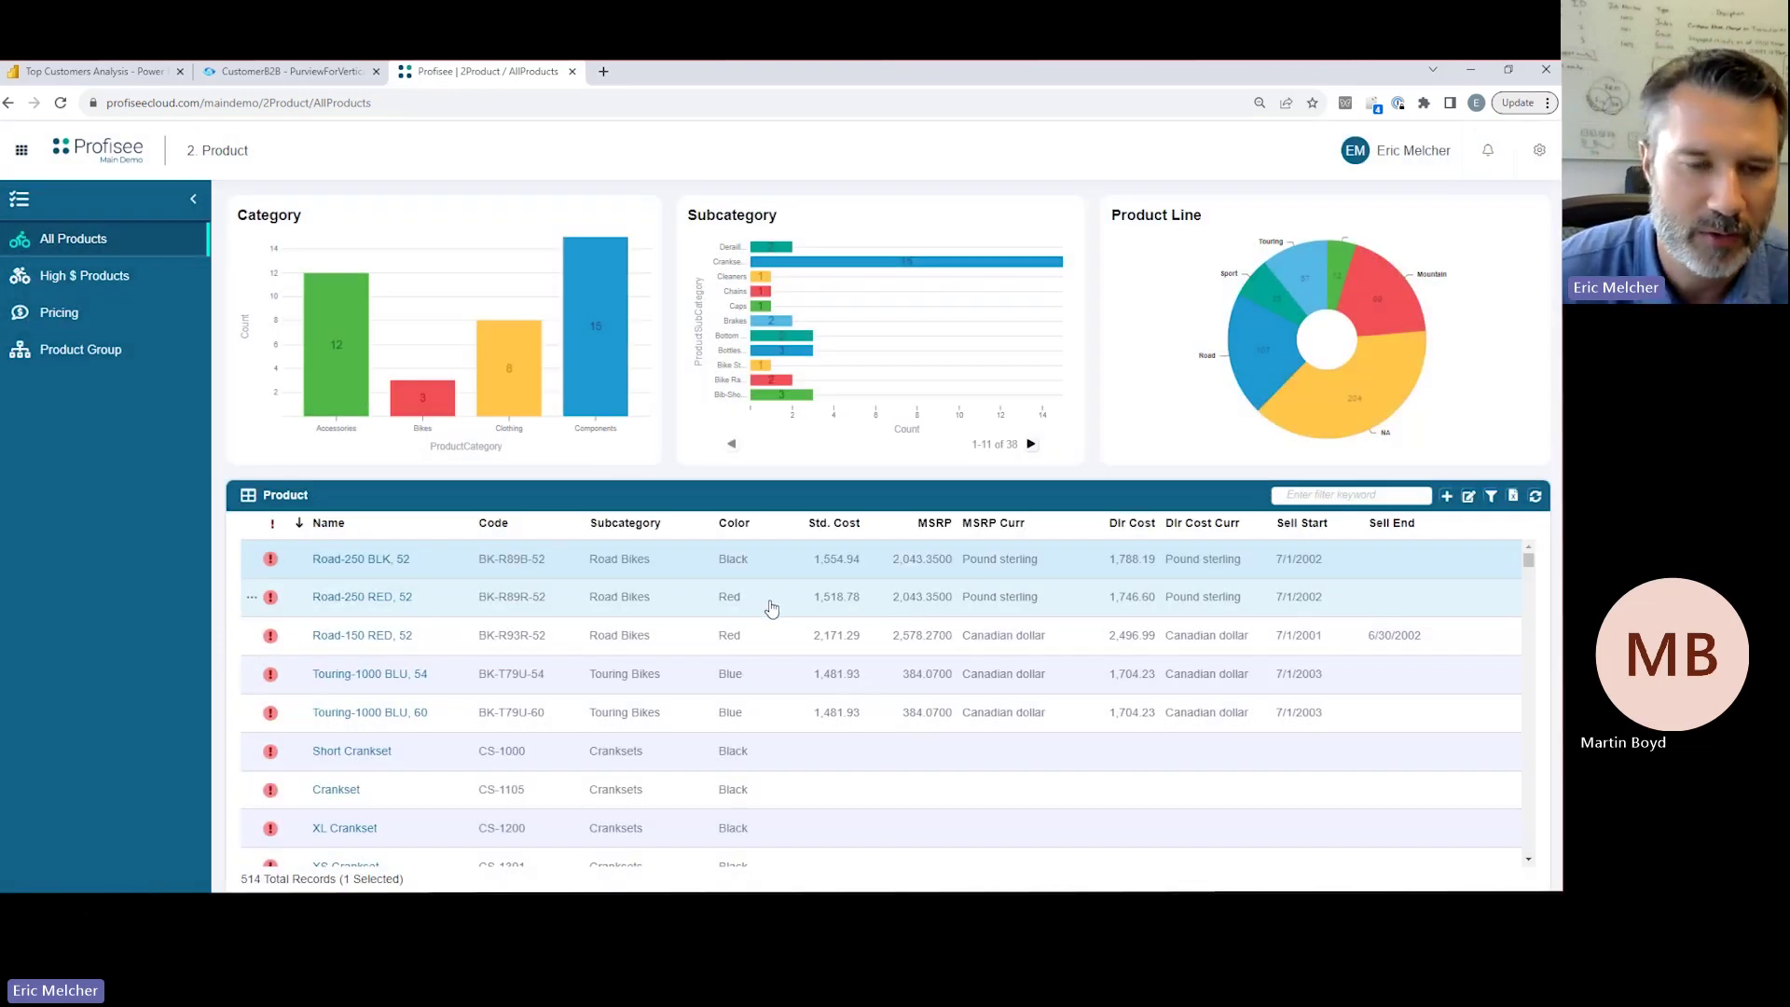
click(257, 562)
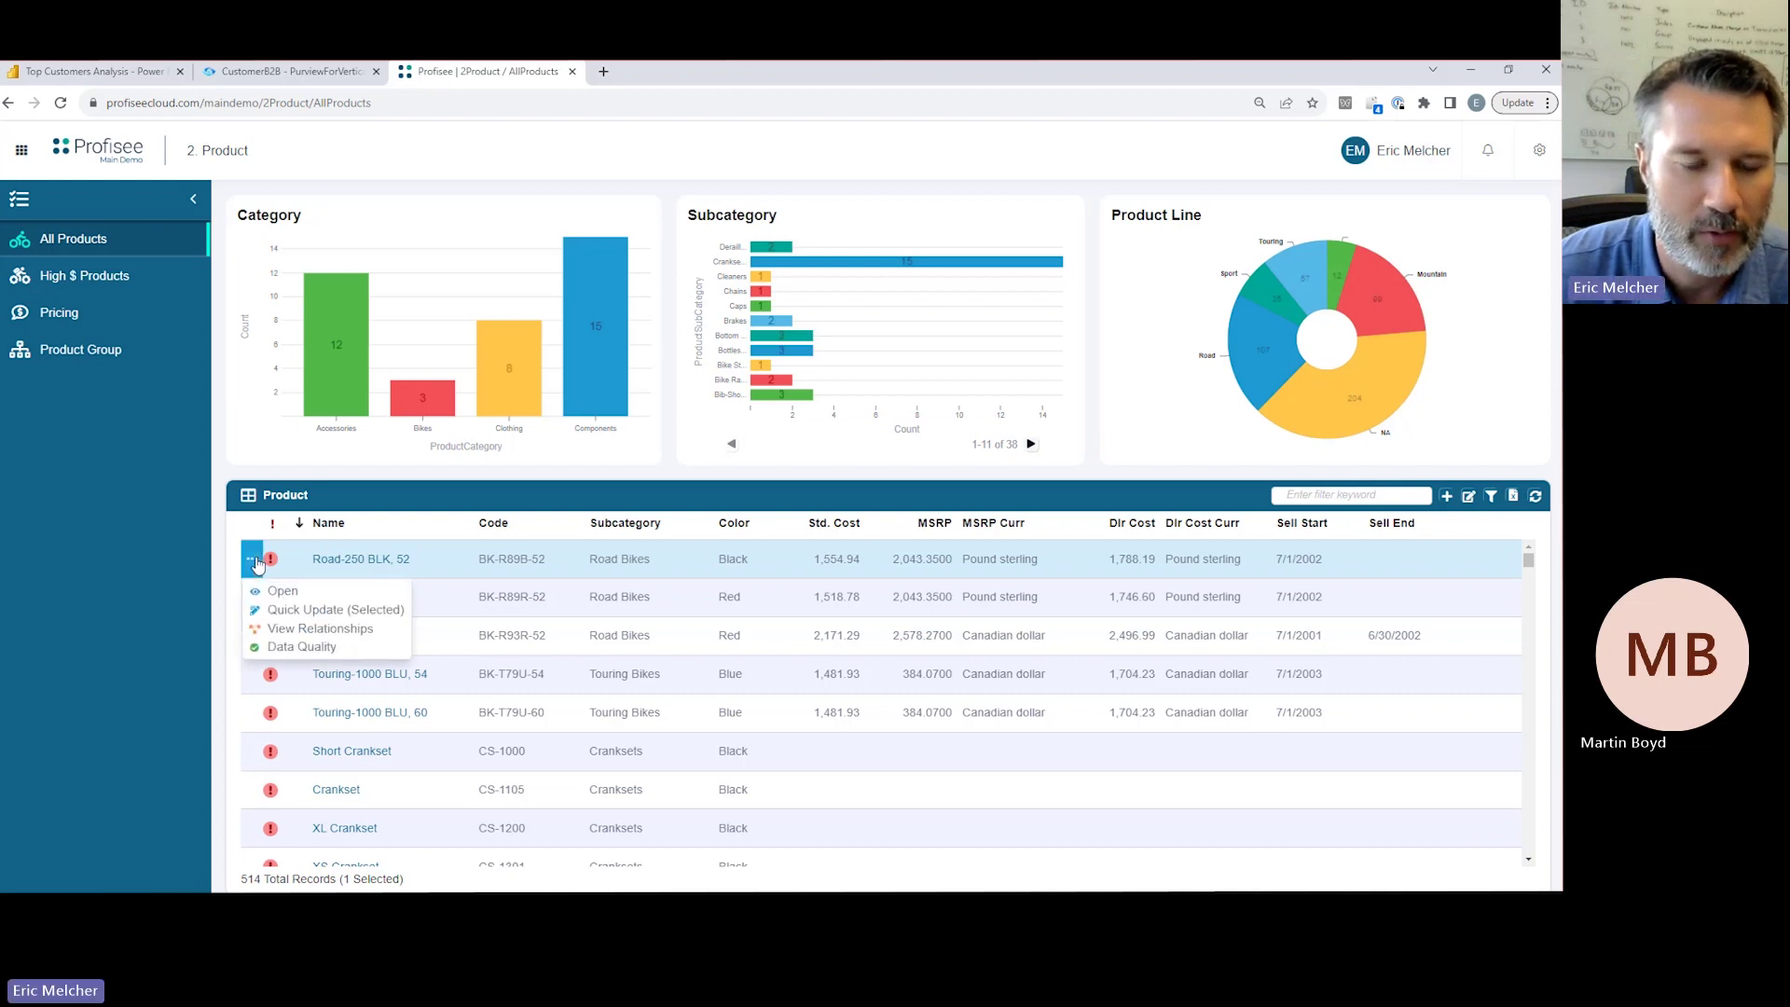
View Road-250 BLK, 52's relationships and sales countries, then open and close its edit form
click(296, 634)
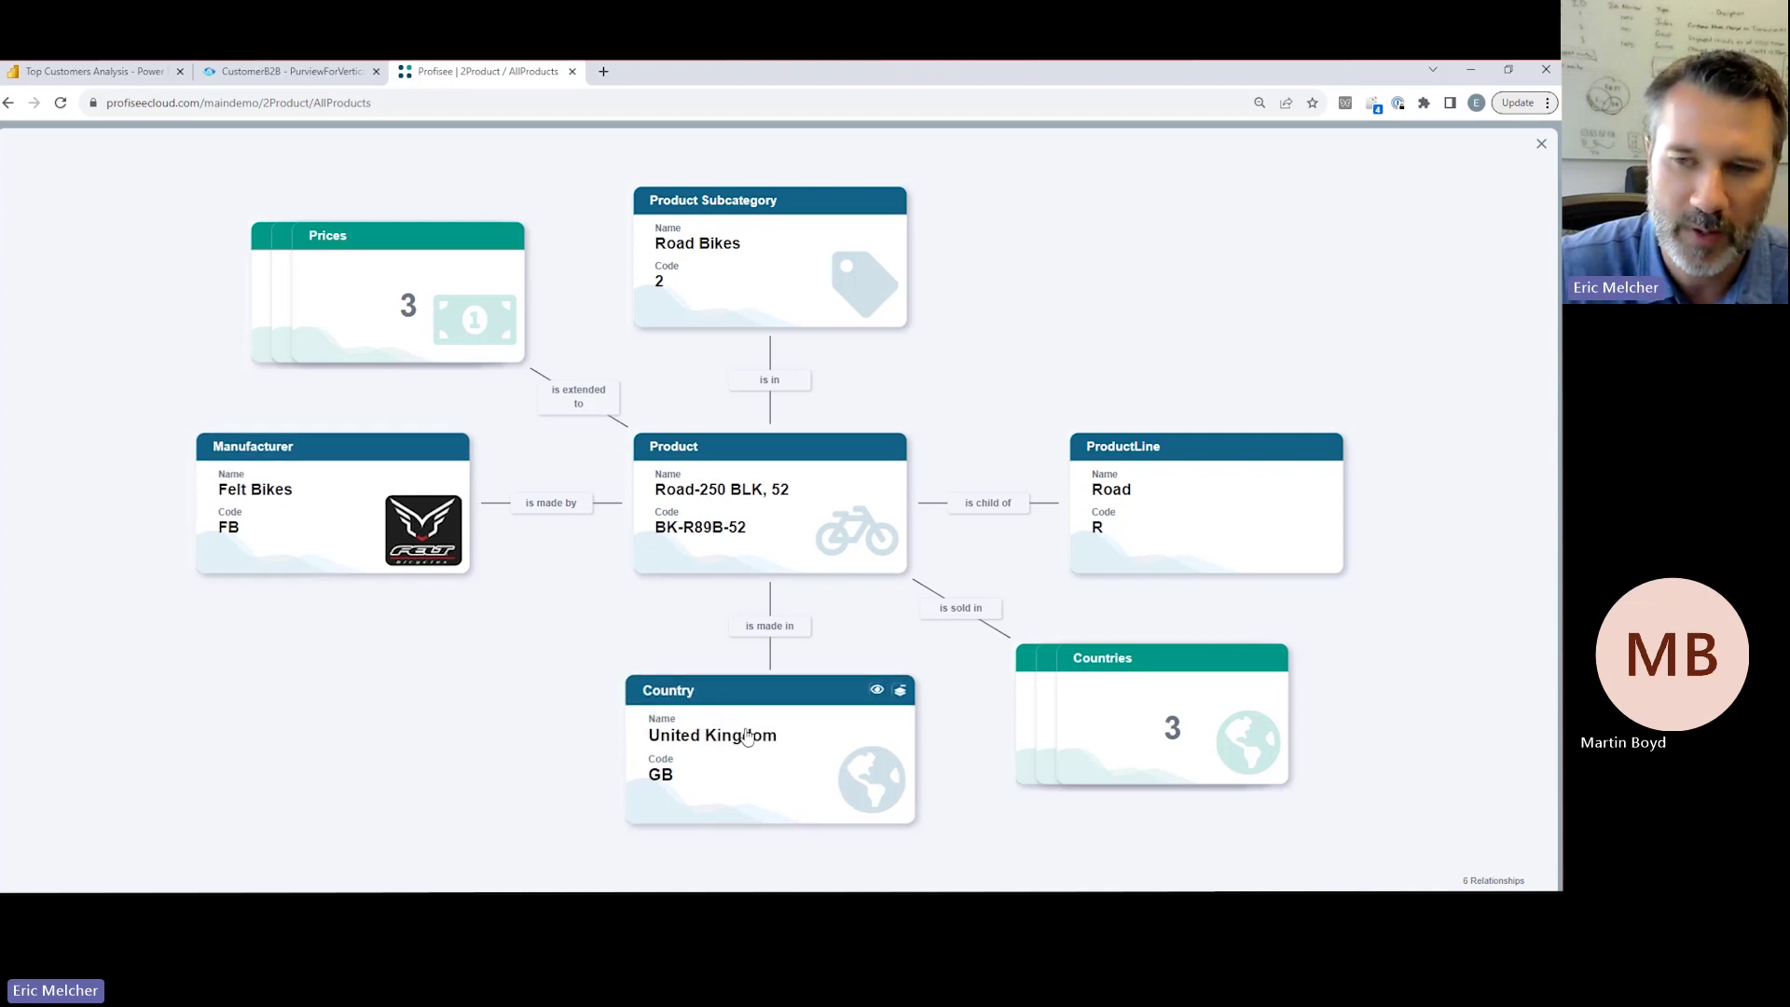
click(1136, 690)
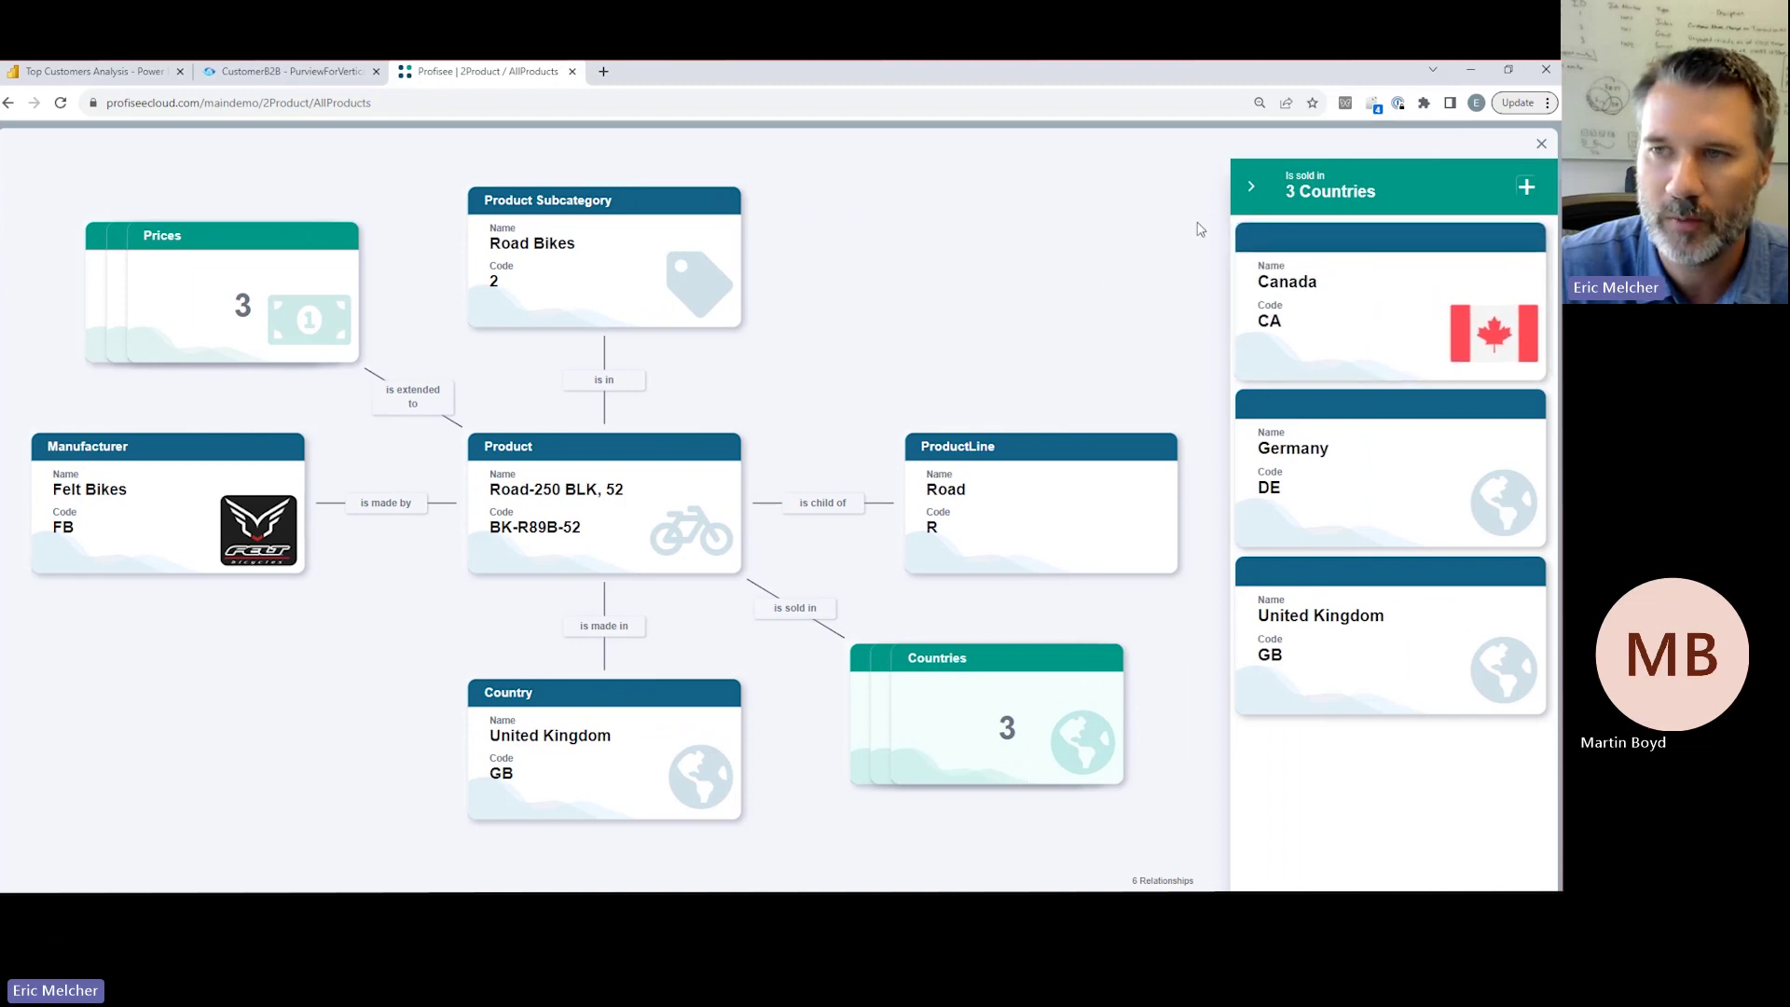
click(1251, 187)
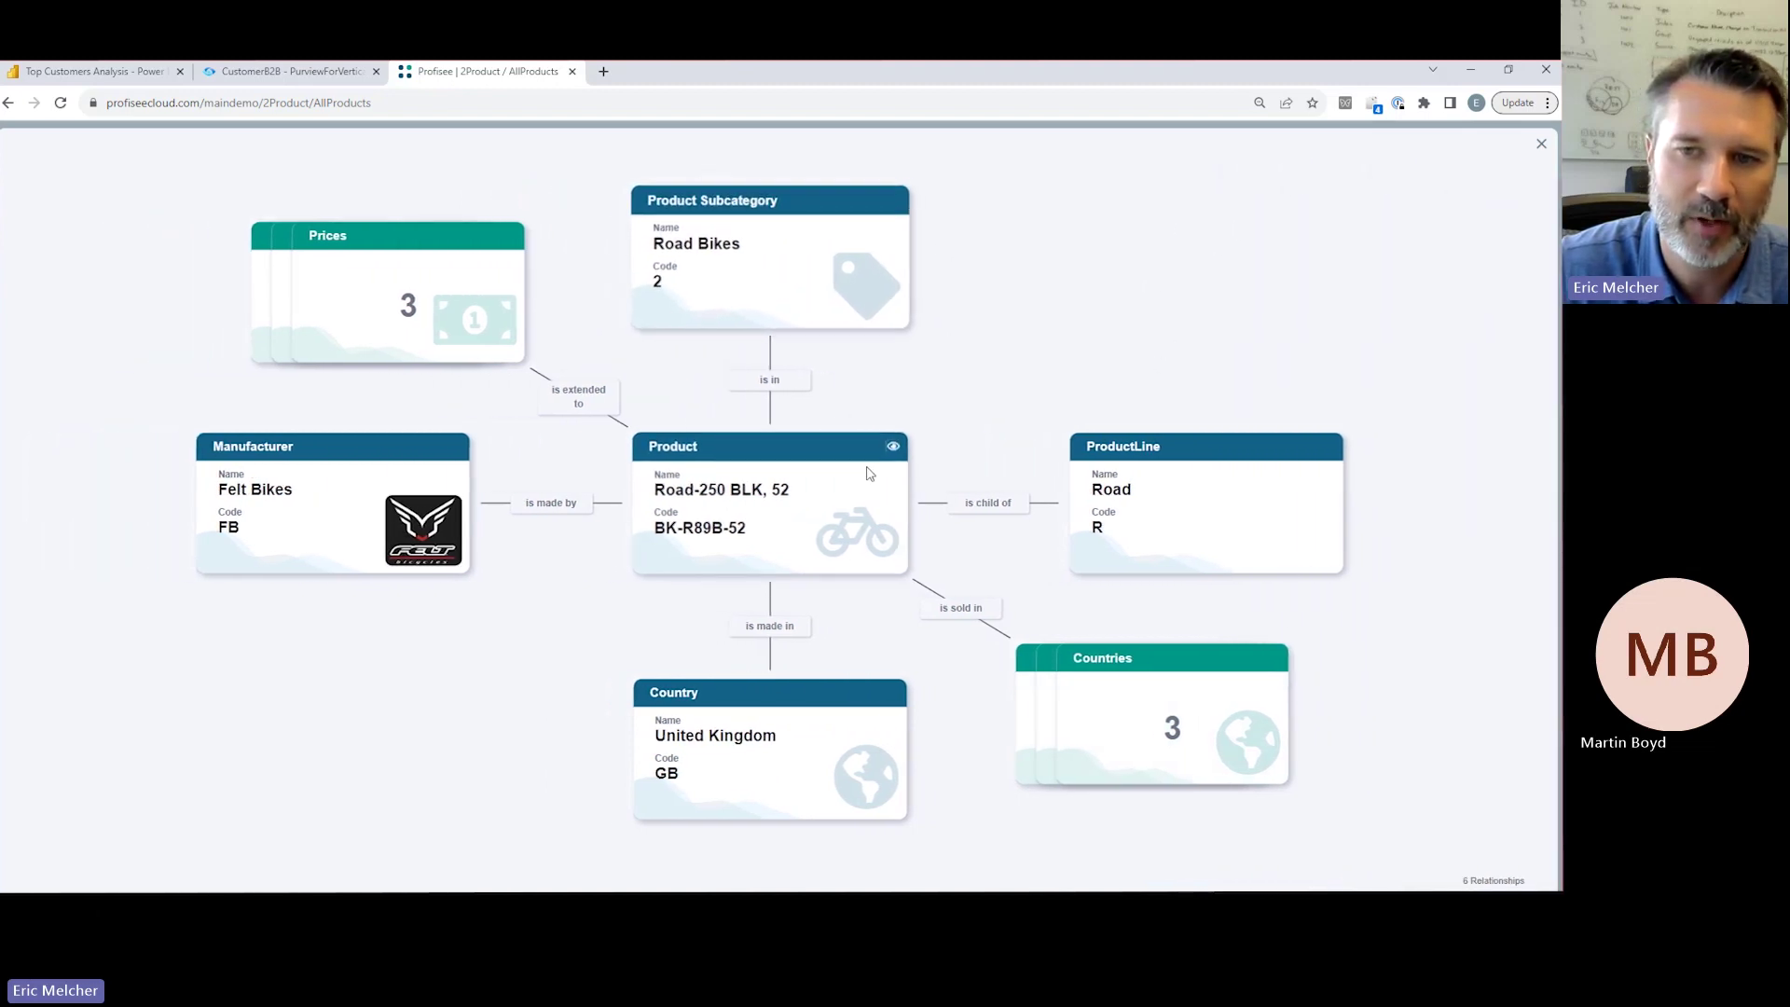
click(895, 447)
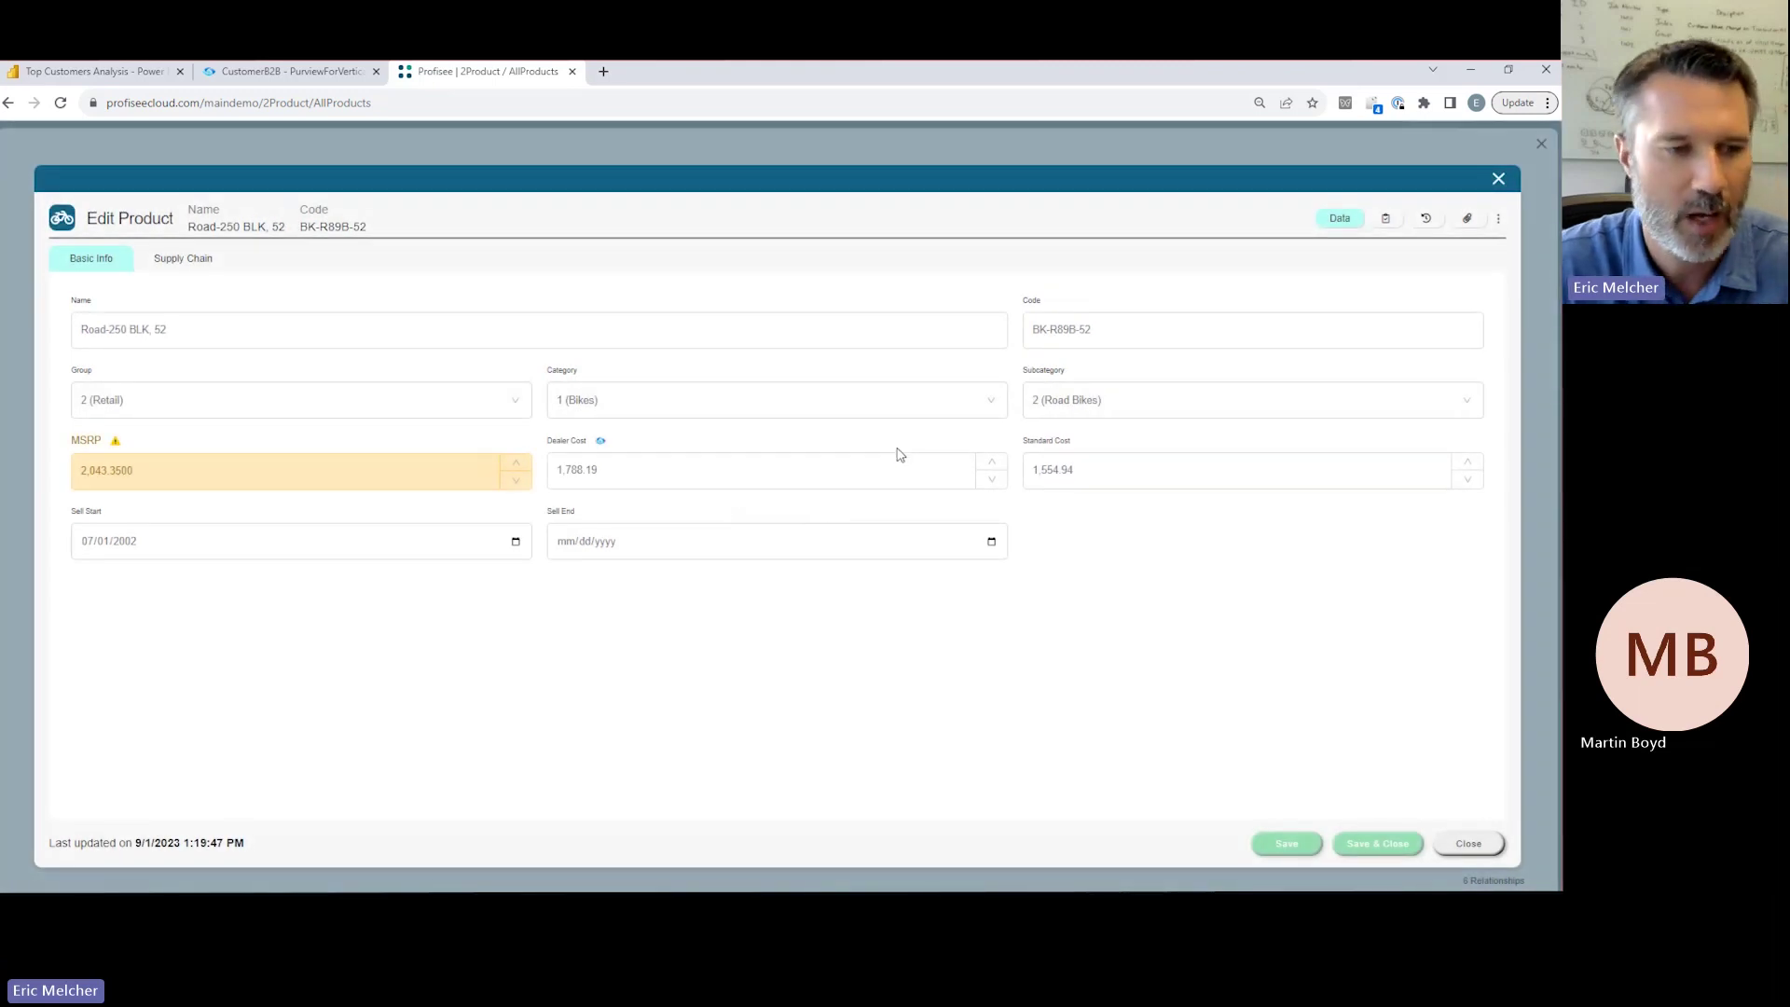
click(1453, 841)
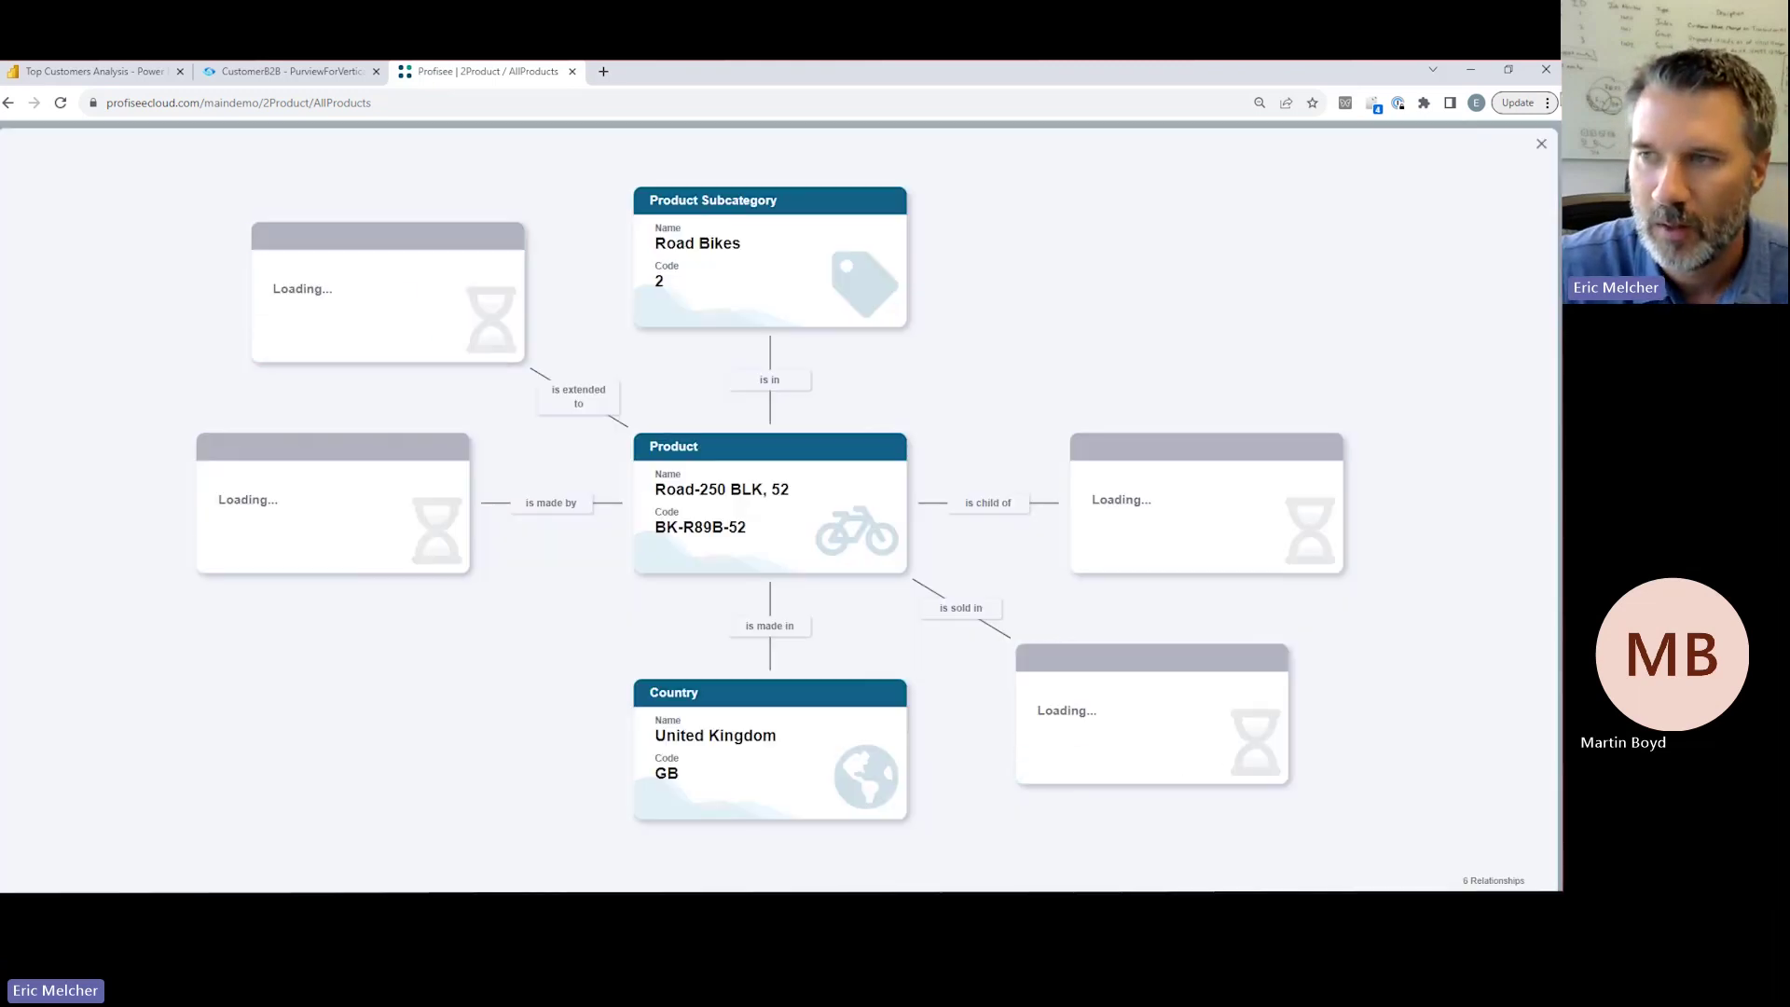
Browse the Product Group hierarchy from Retail into Clothing, viewing the Caps and Jerseys products
click(1541, 146)
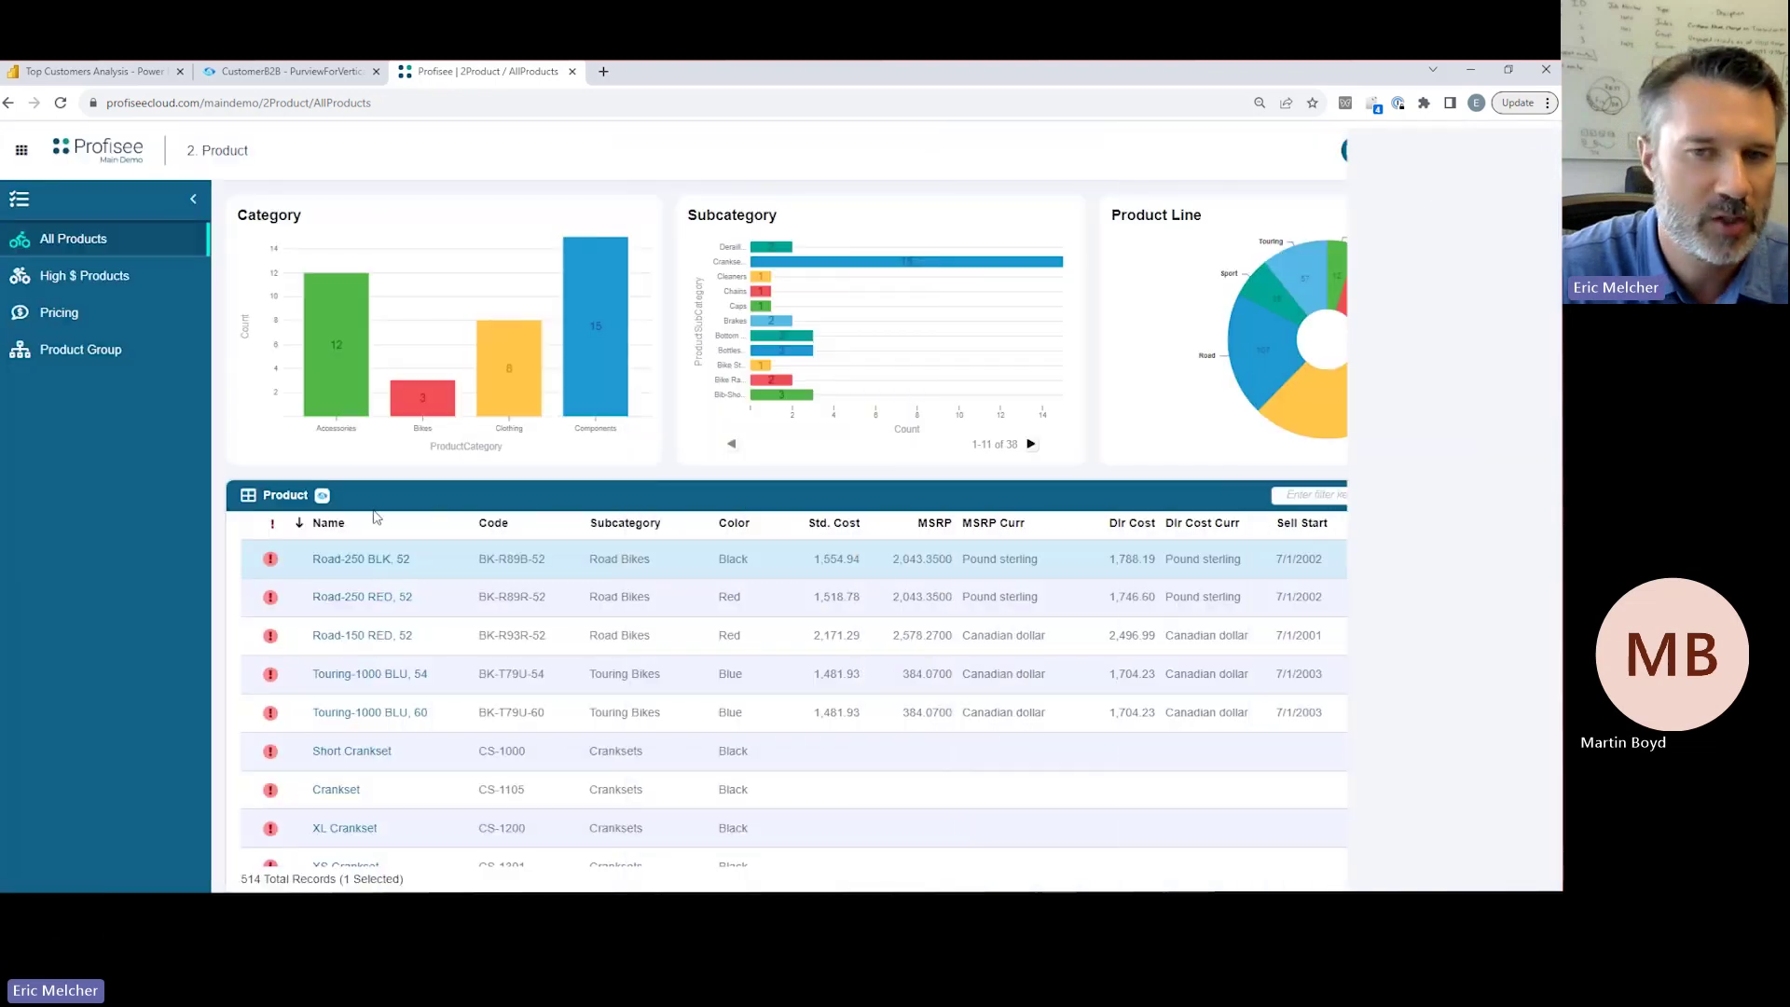
click(58, 356)
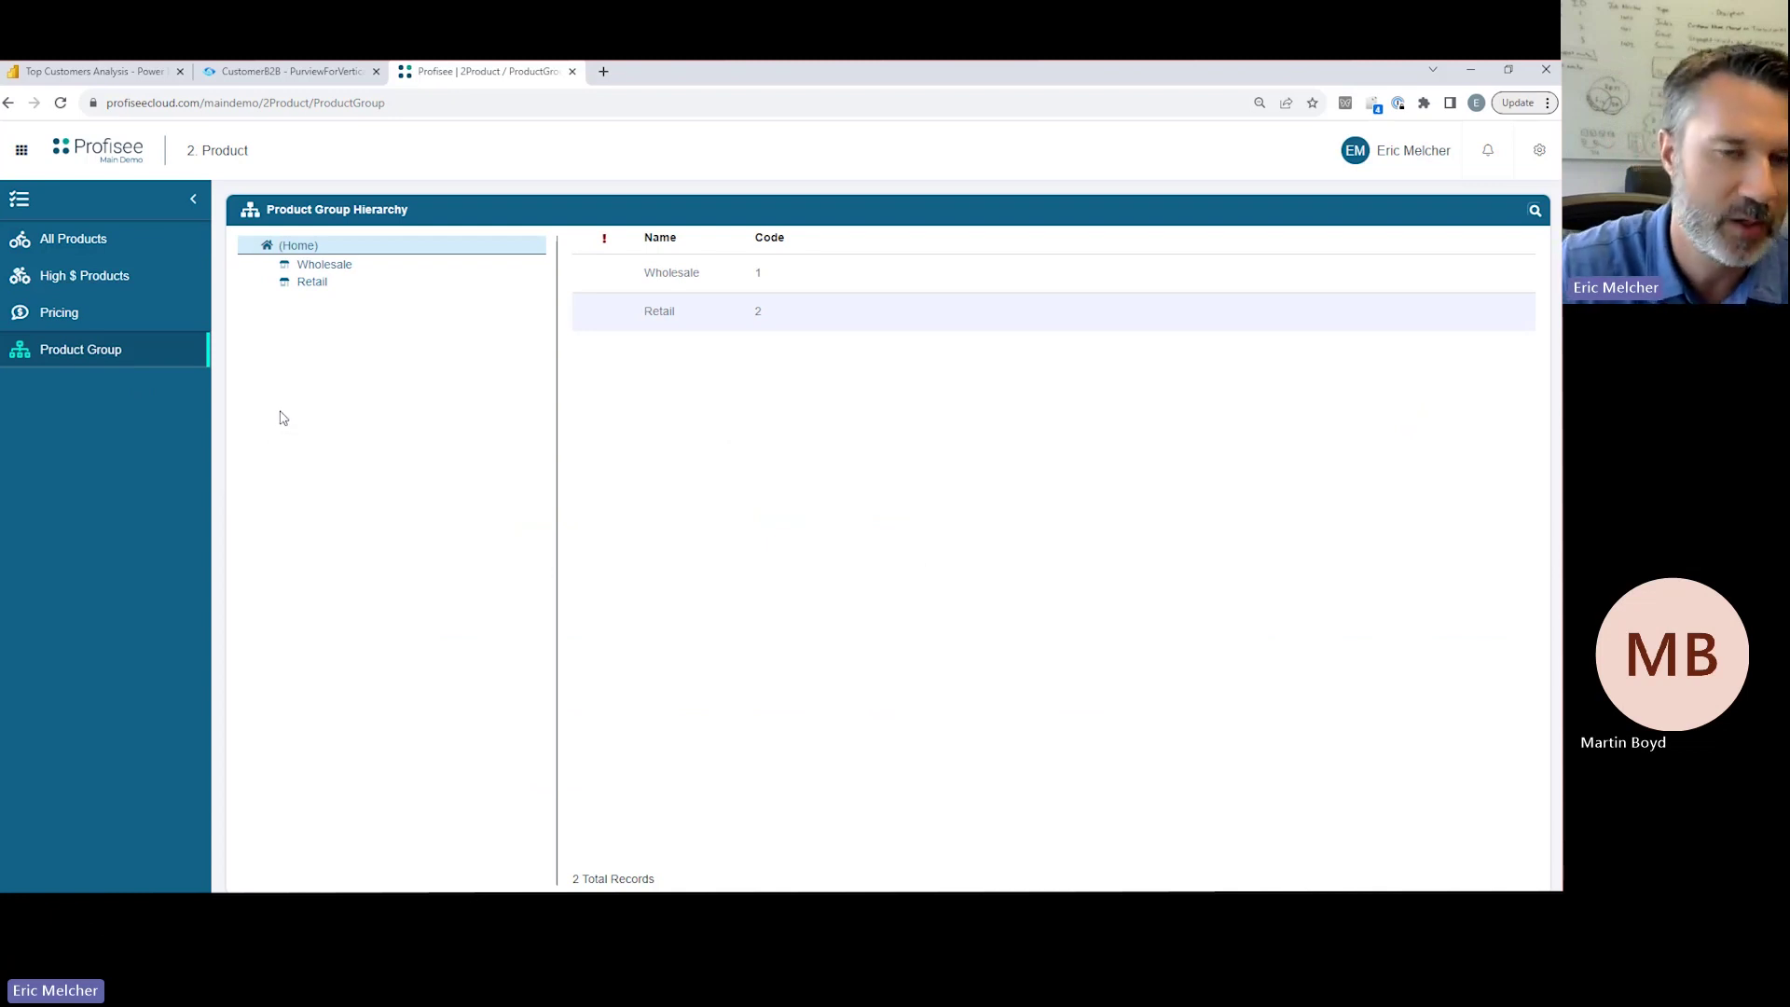
click(312, 283)
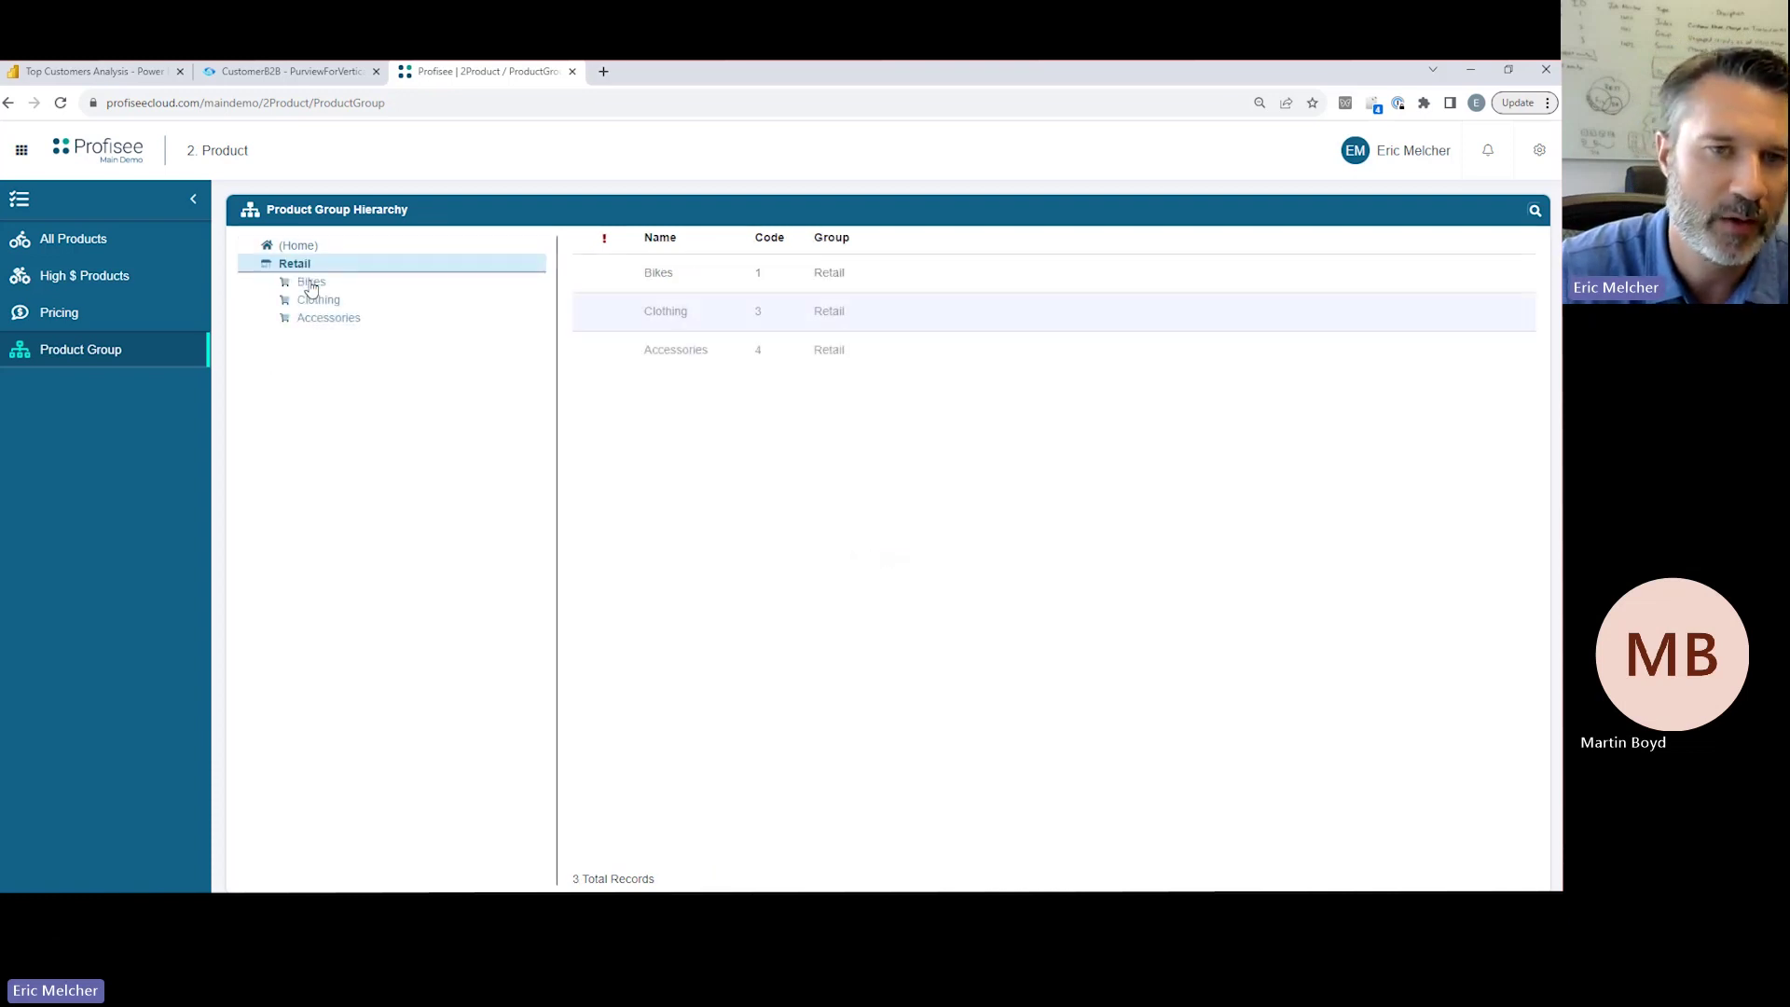
click(315, 303)
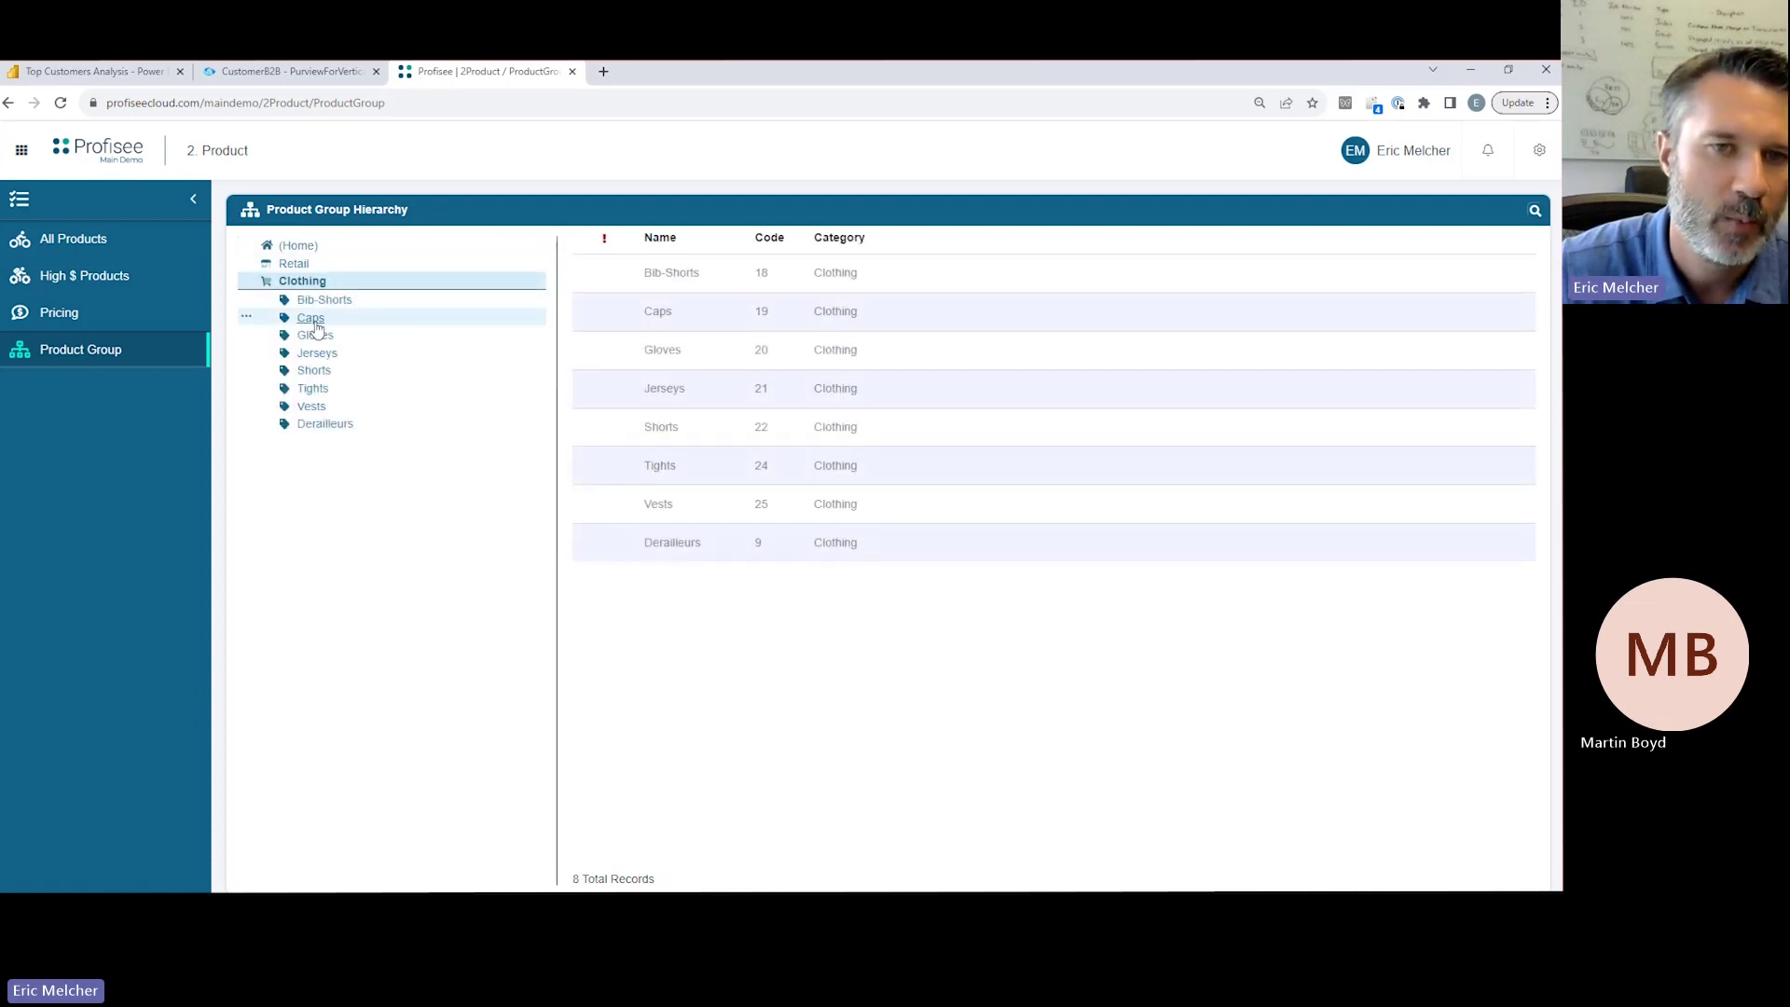
click(312, 319)
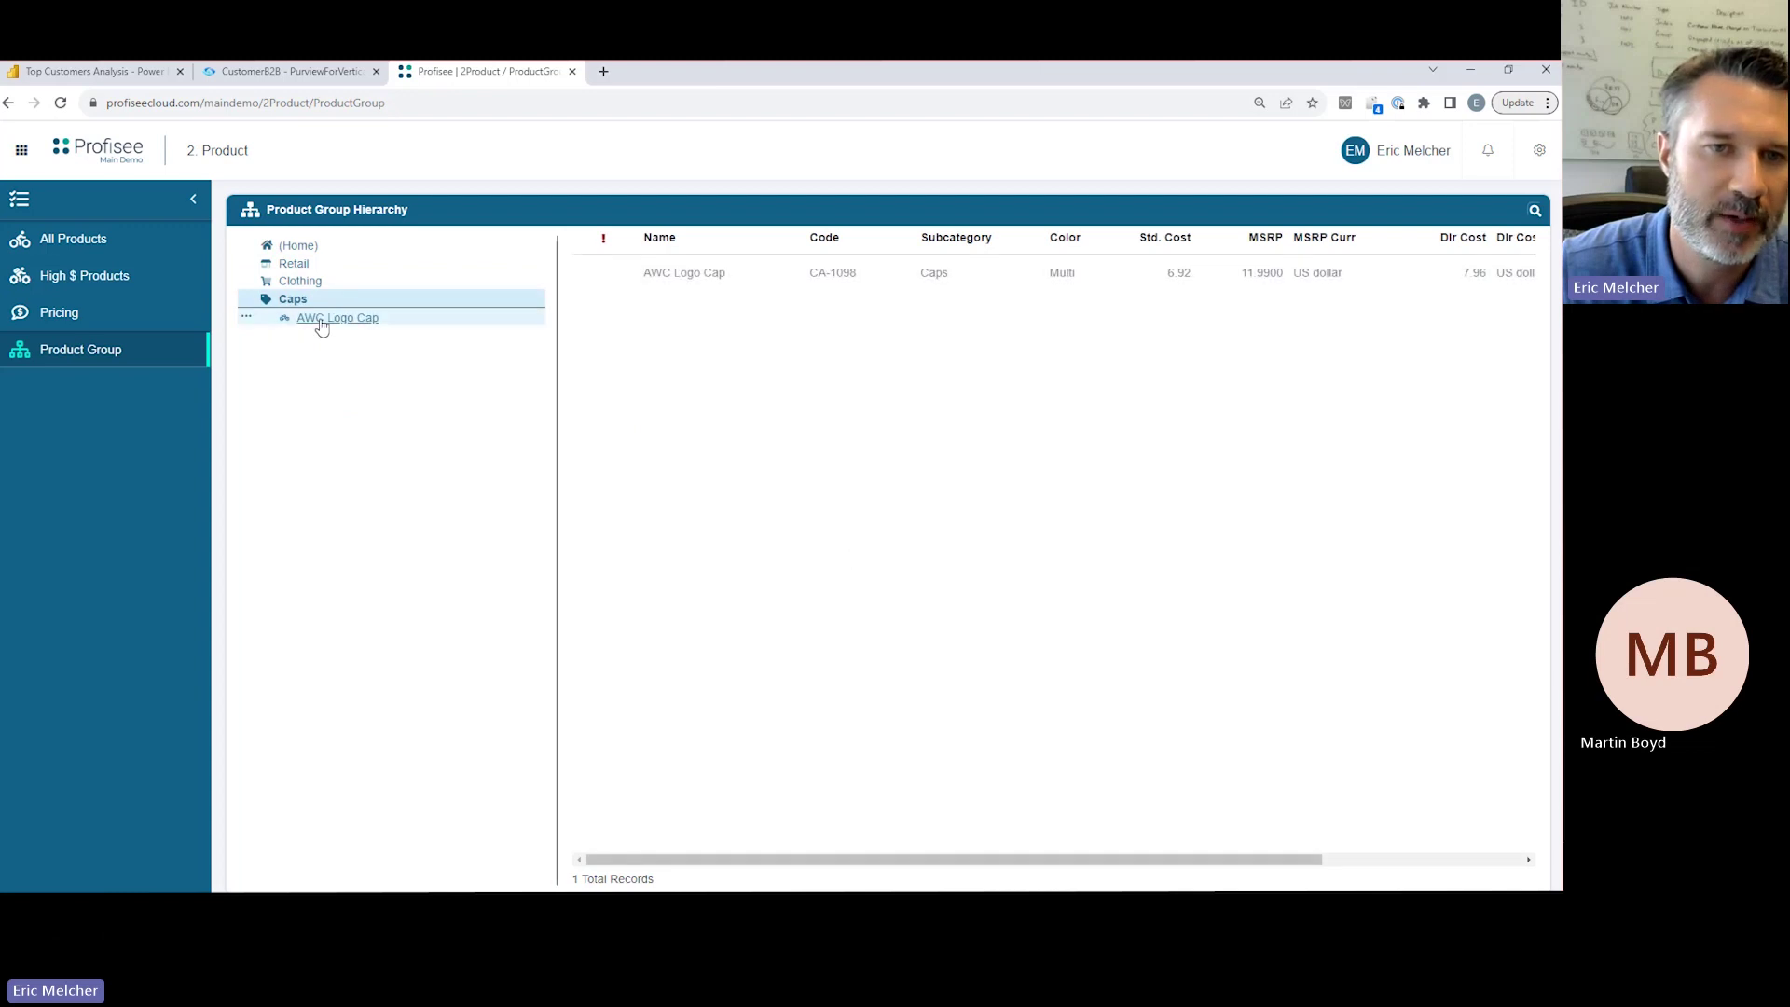
click(303, 282)
click(317, 353)
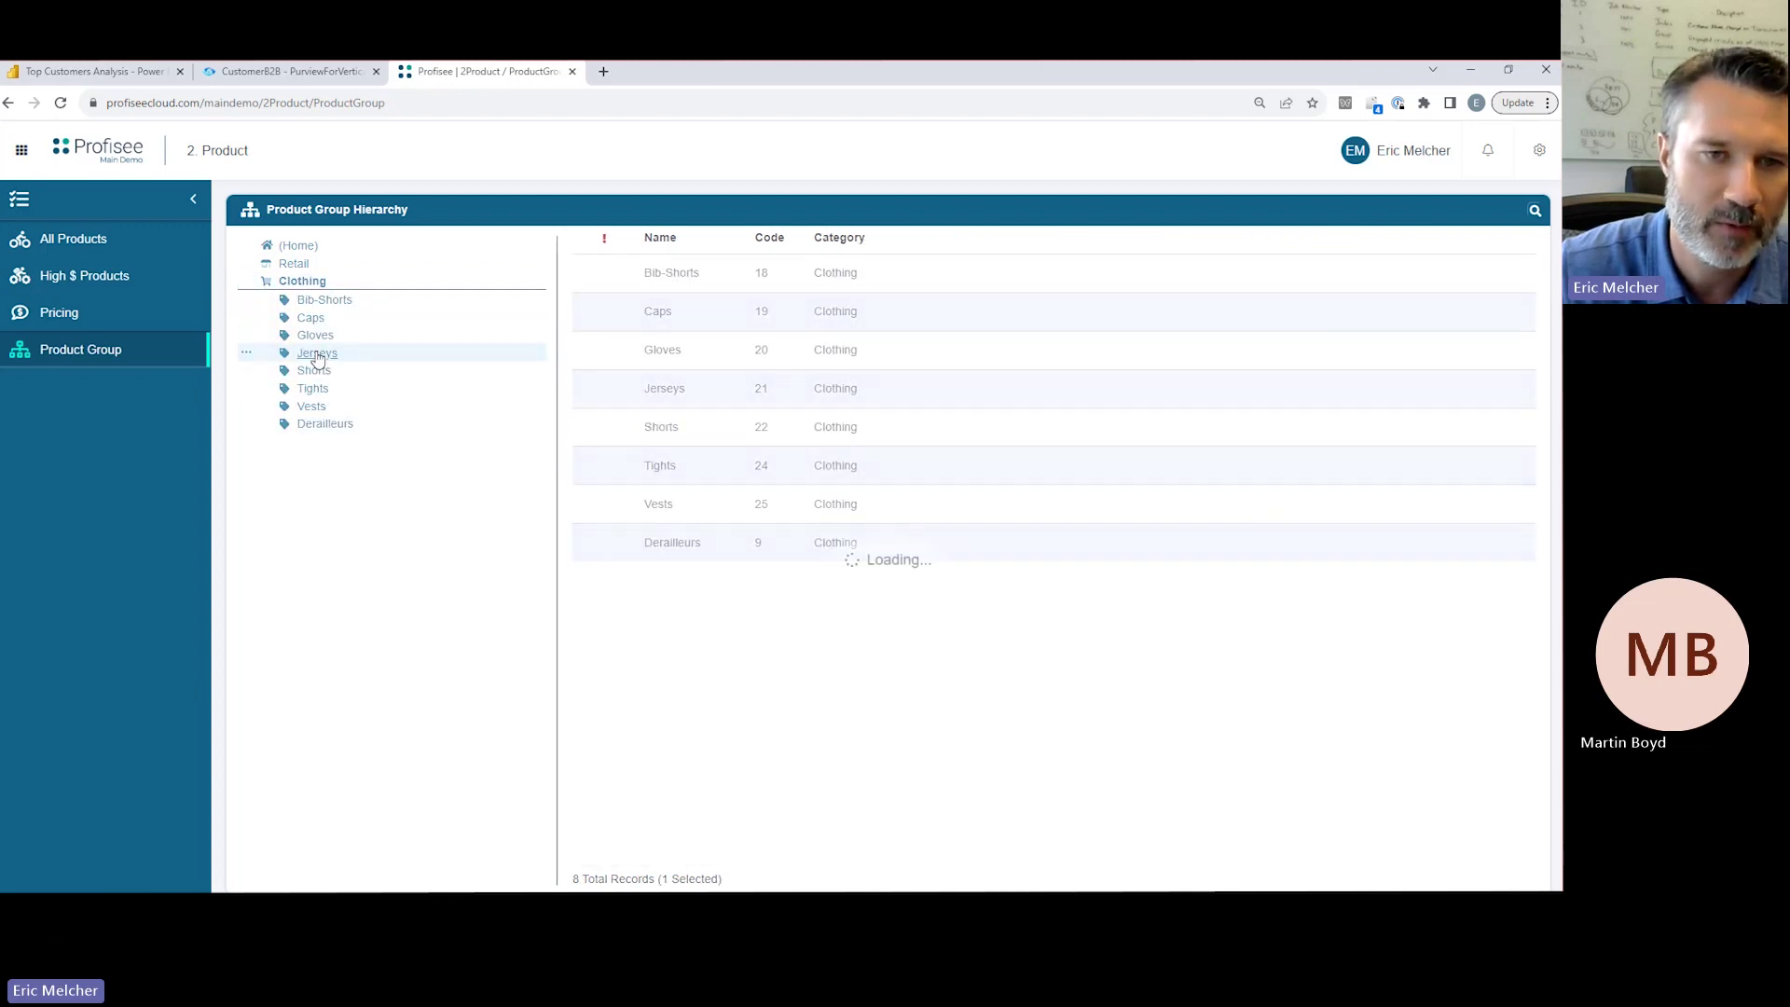
Search the hierarchy for 'moun' and locate Mountain-500 BLK, 40
click(1534, 210)
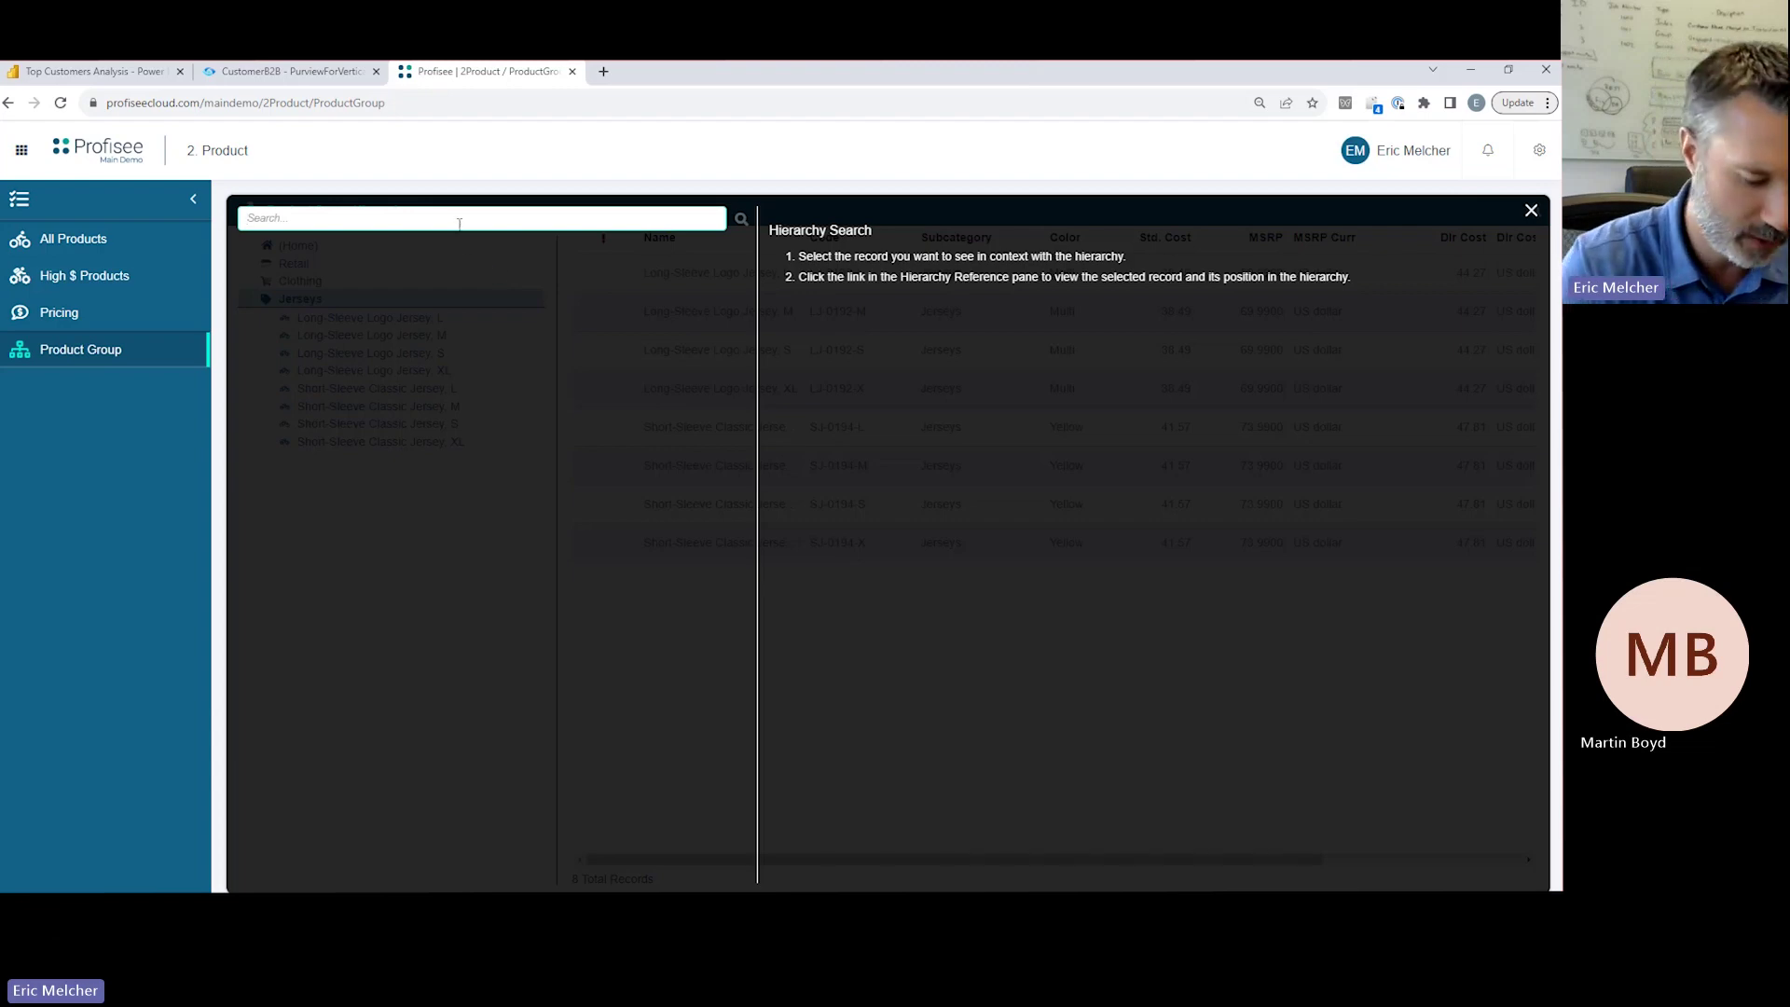
text(mountain)
key(Return)
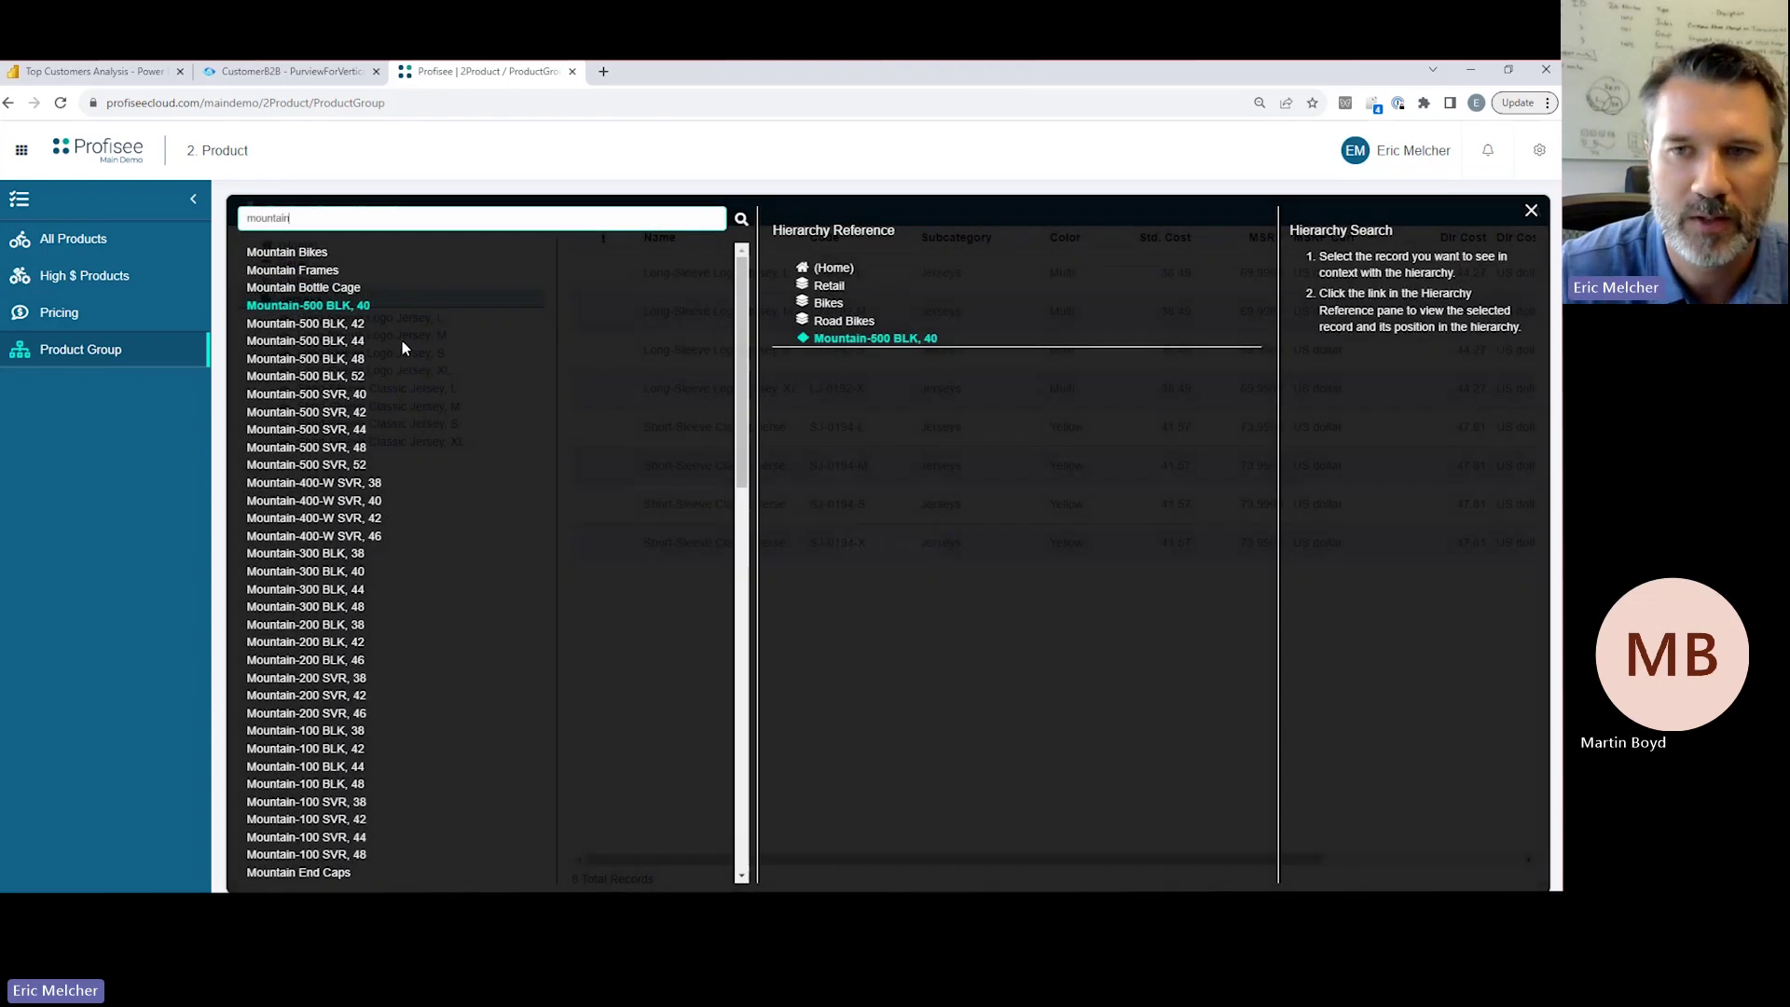
click(851, 339)
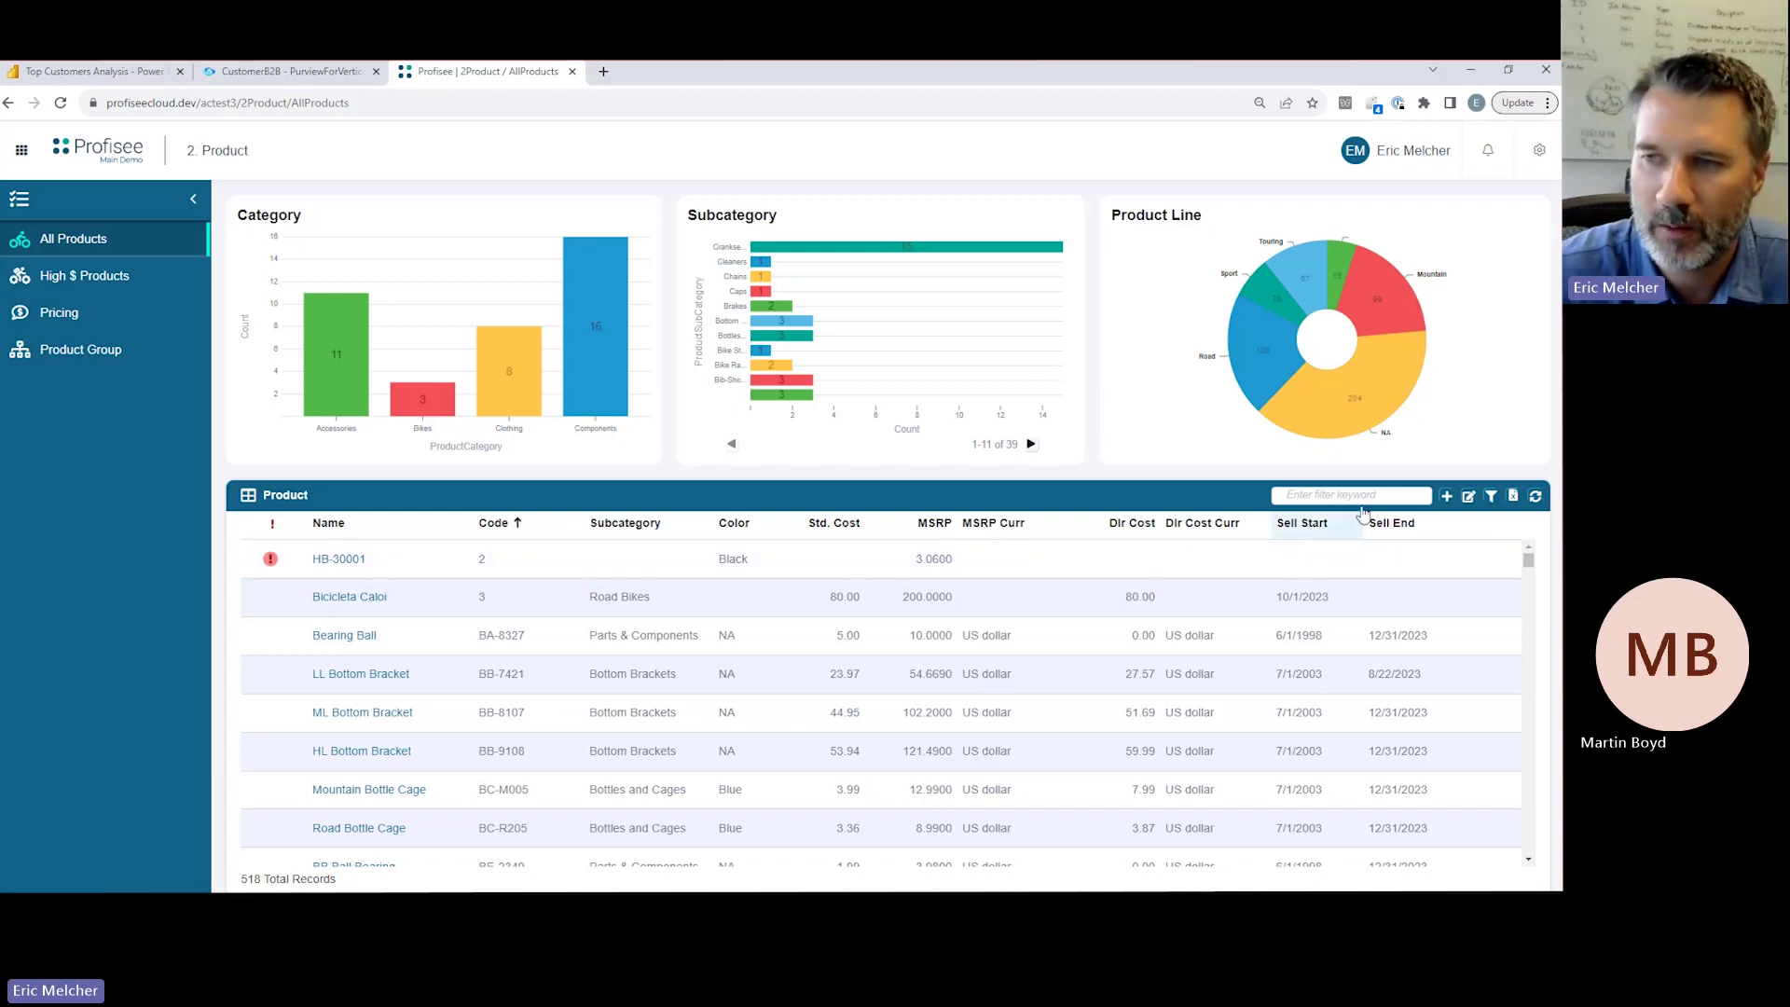
Filter All Products with a natural-language request for black mountain bikes and save the 14-record filter
click(1493, 497)
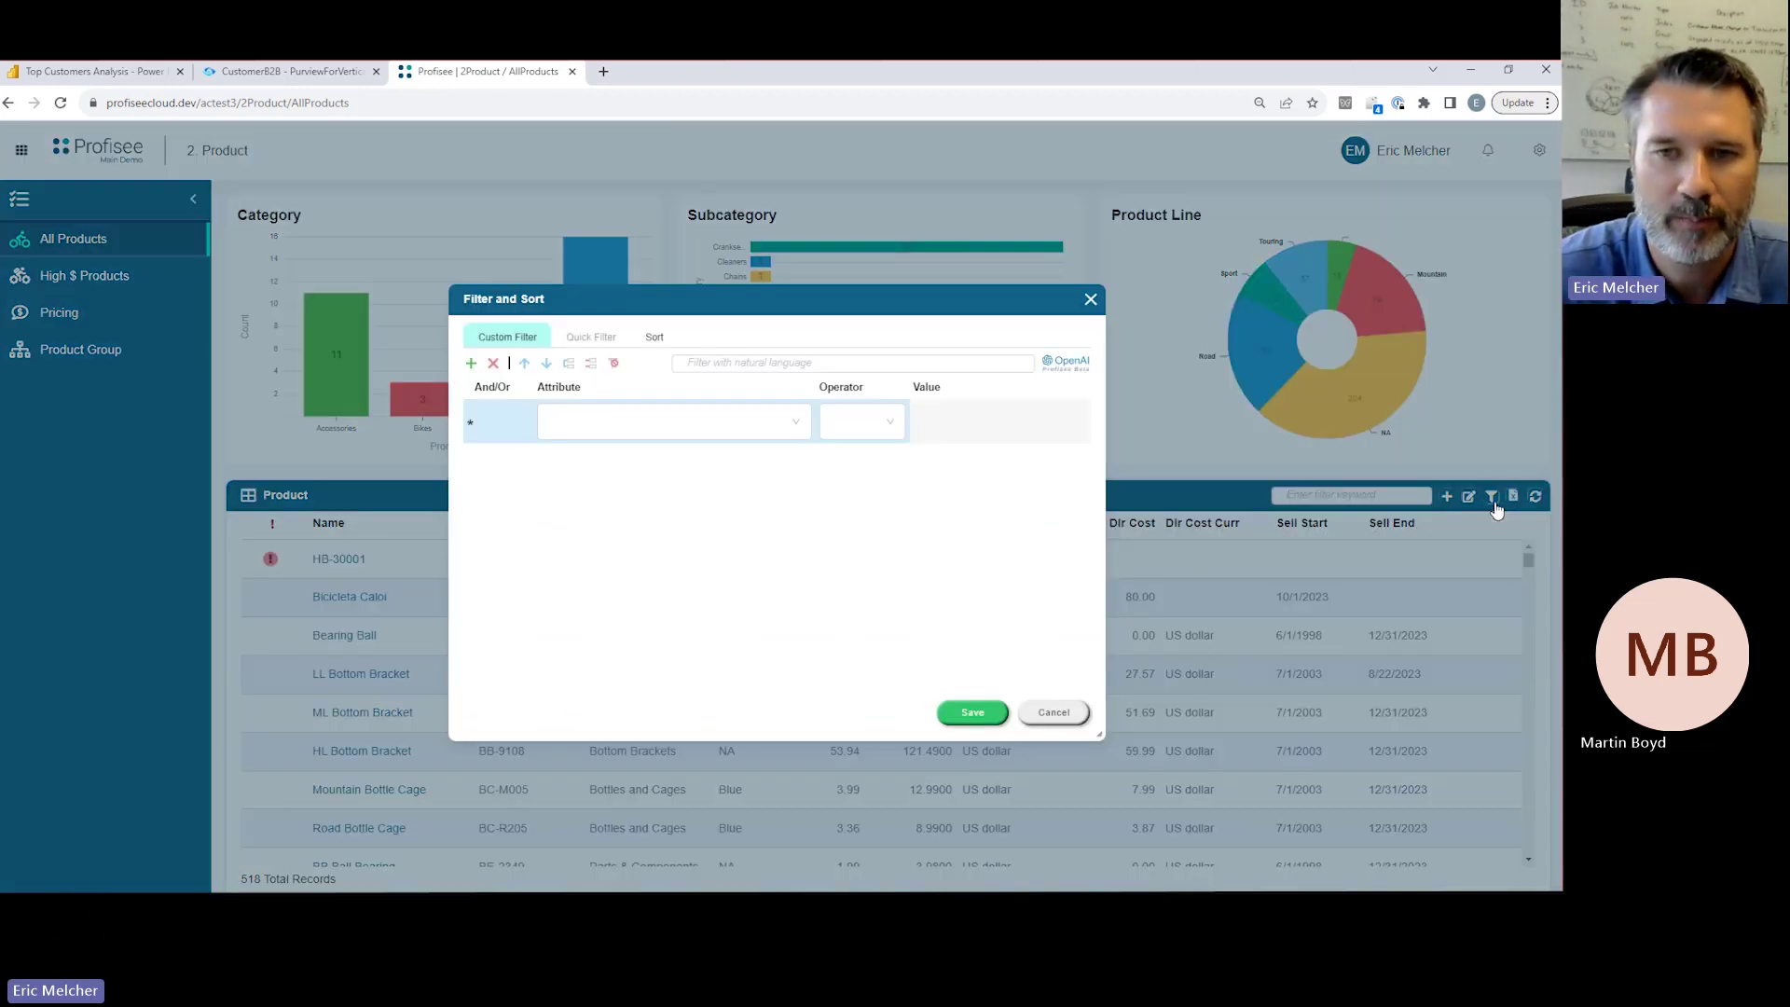
click(747, 365)
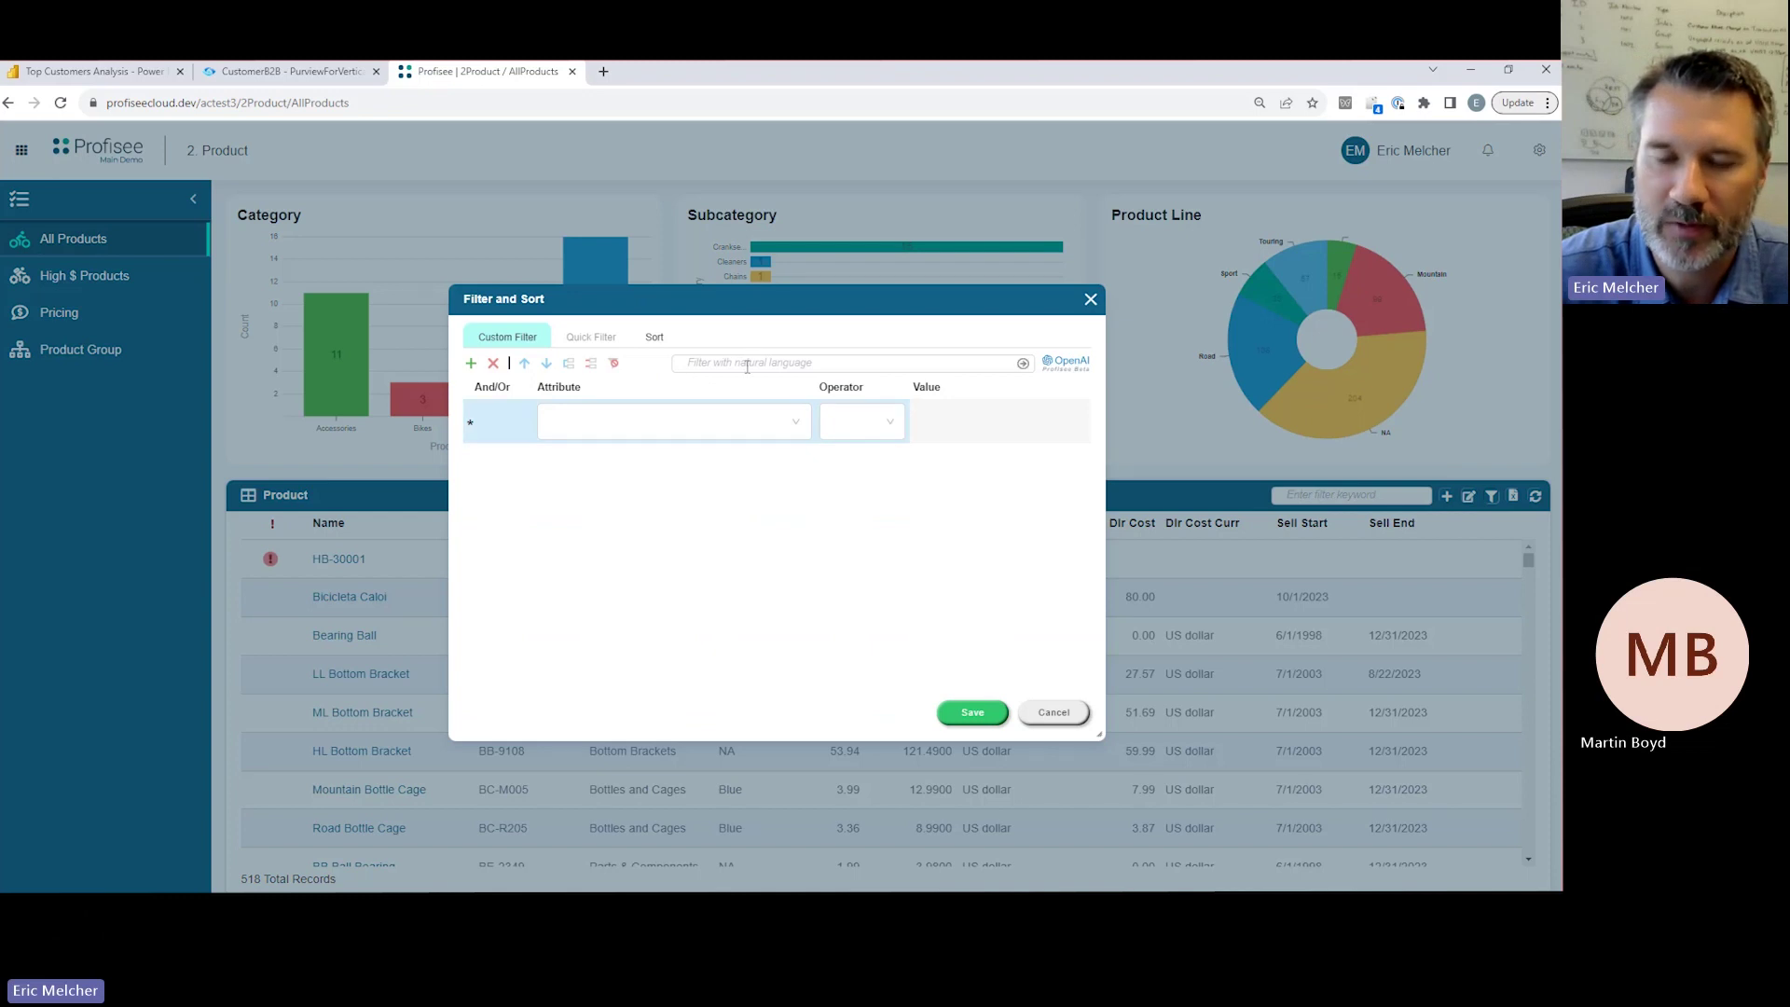
text(subcategory is mountain bikes that are black)
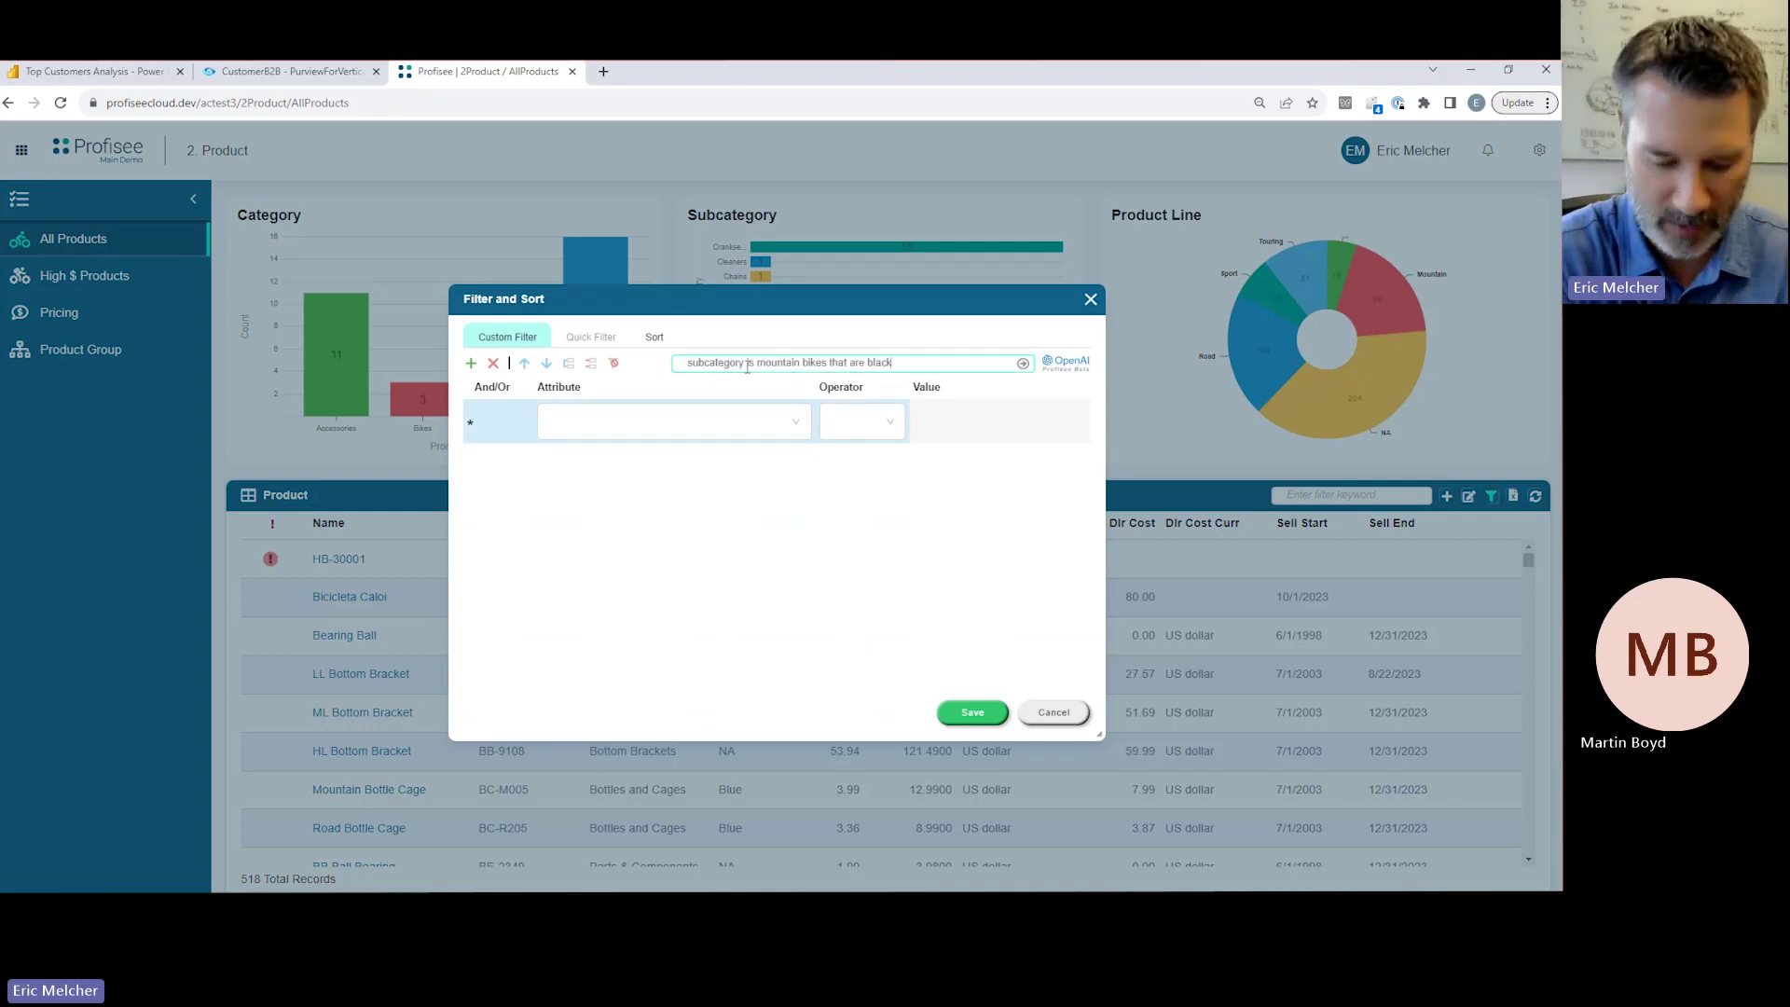
key(Return)
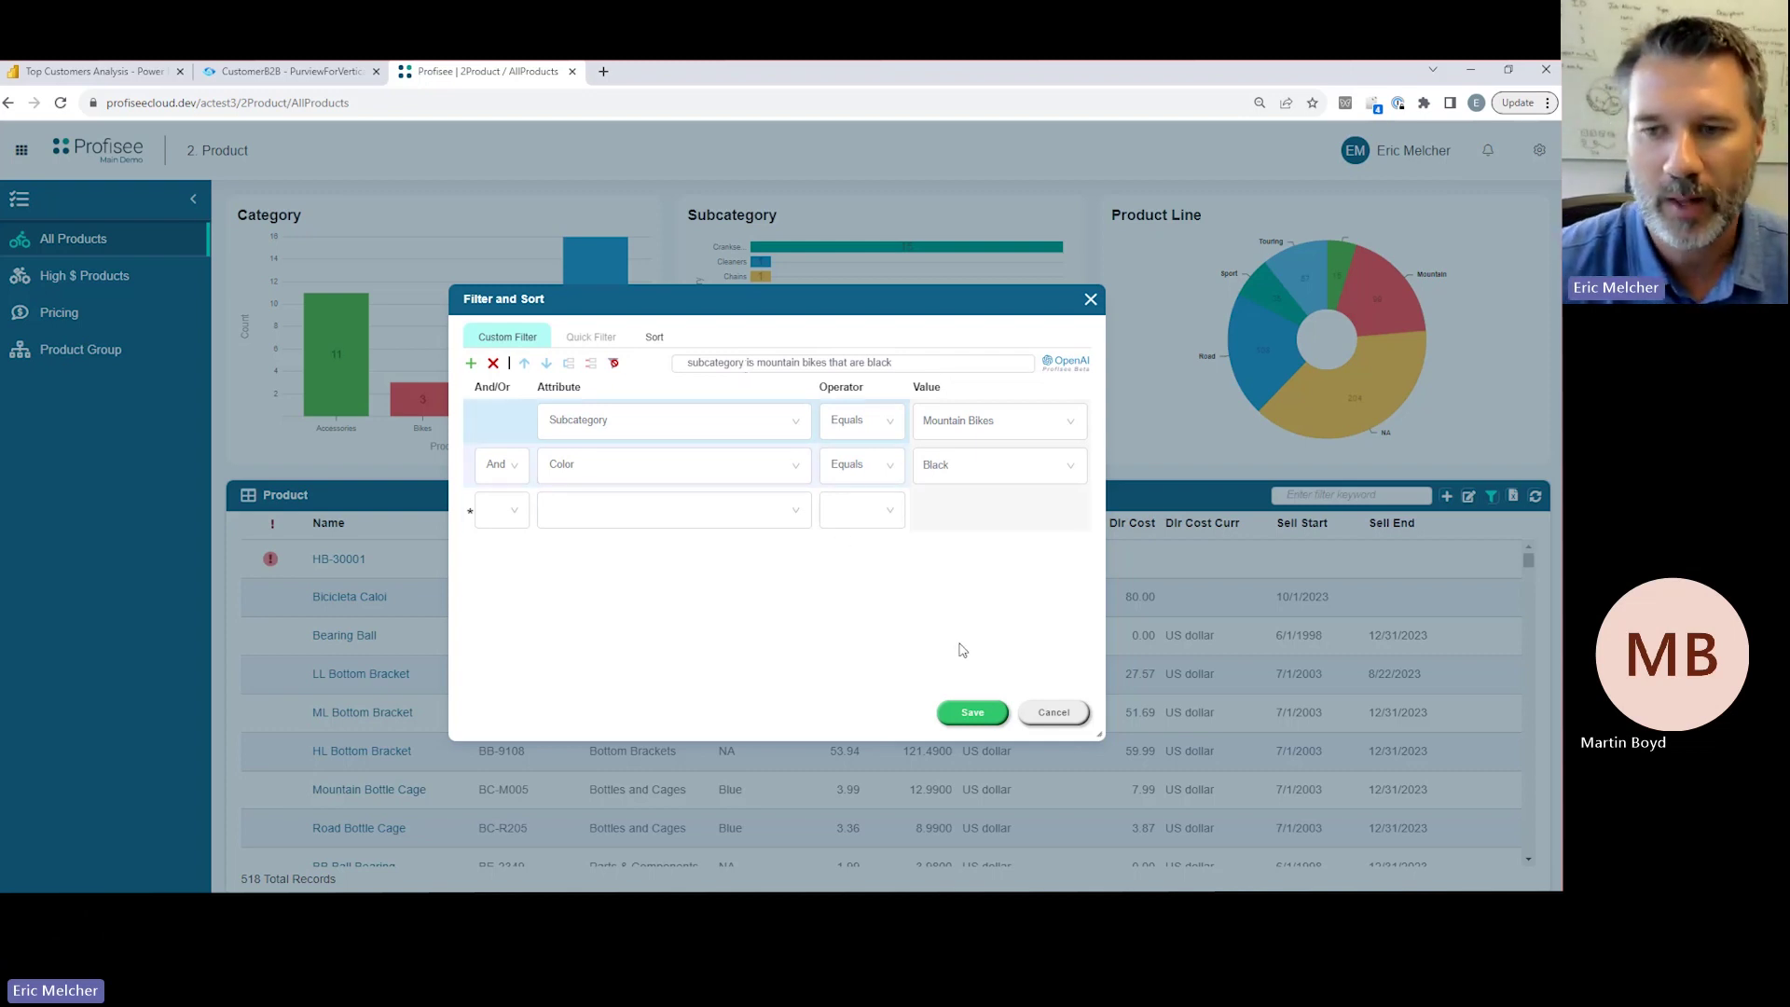
click(973, 714)
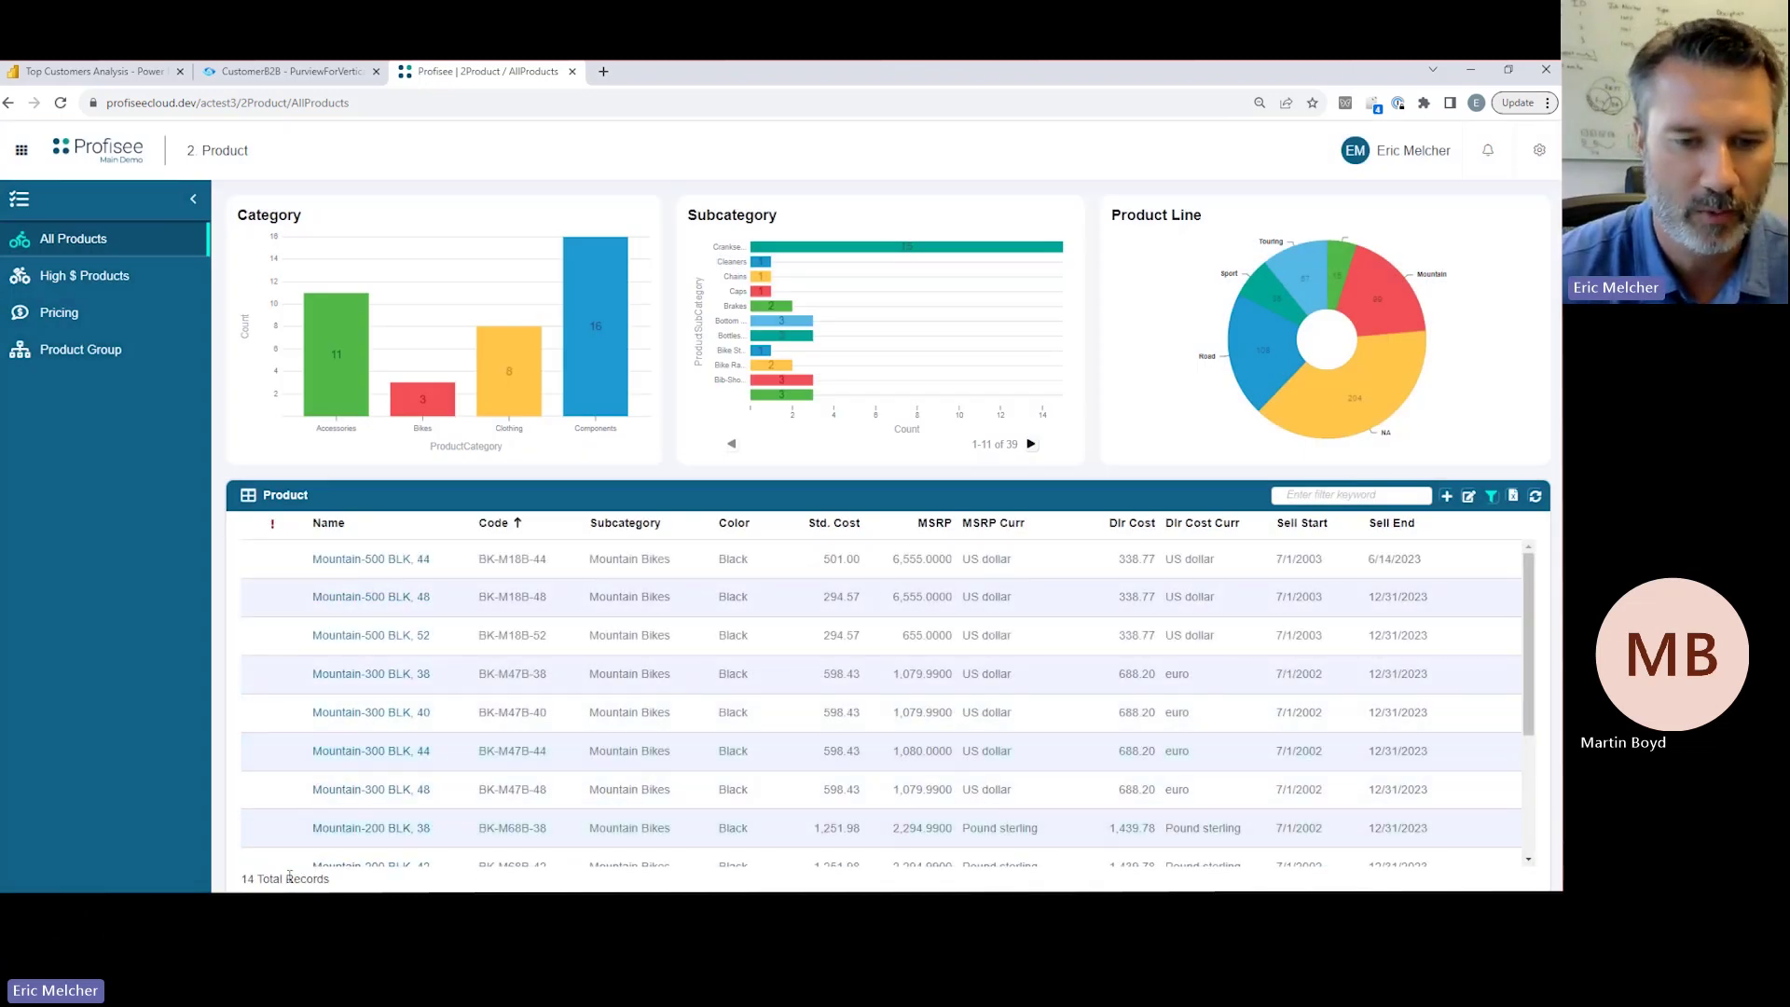
key(alt+Tab)
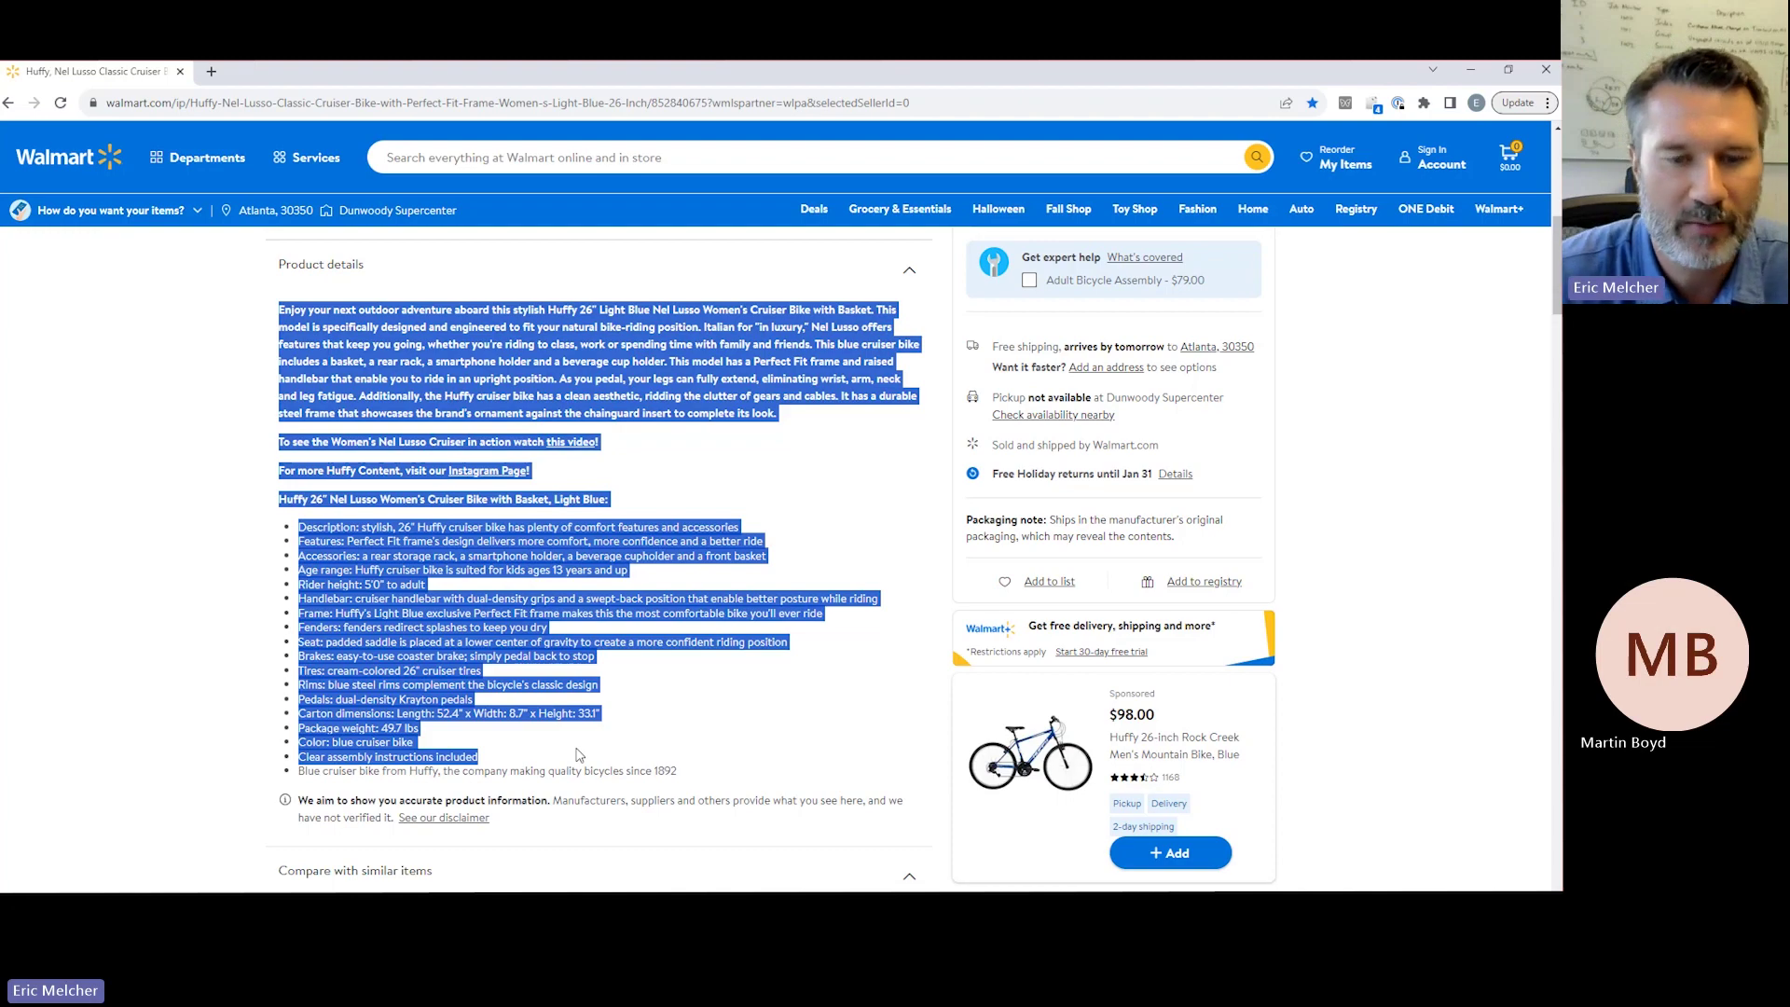
scroll(520, 749, up, 15)
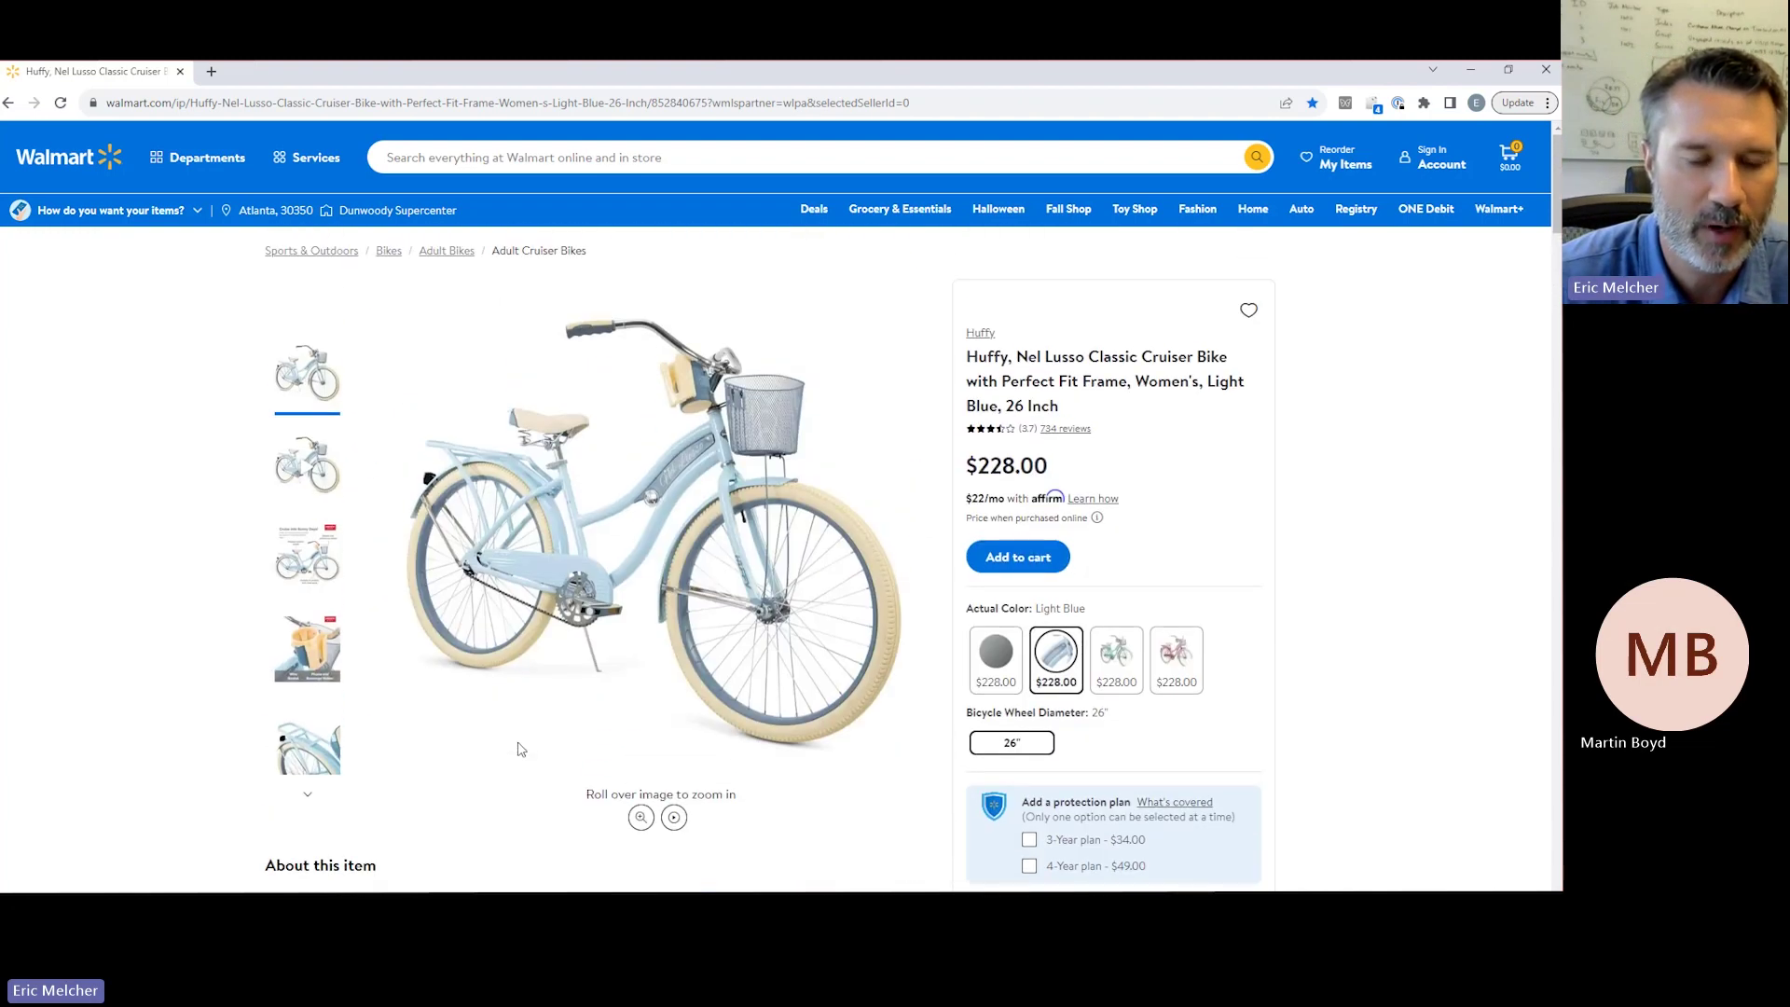
mouse_move(366, 893)
click(280, 848)
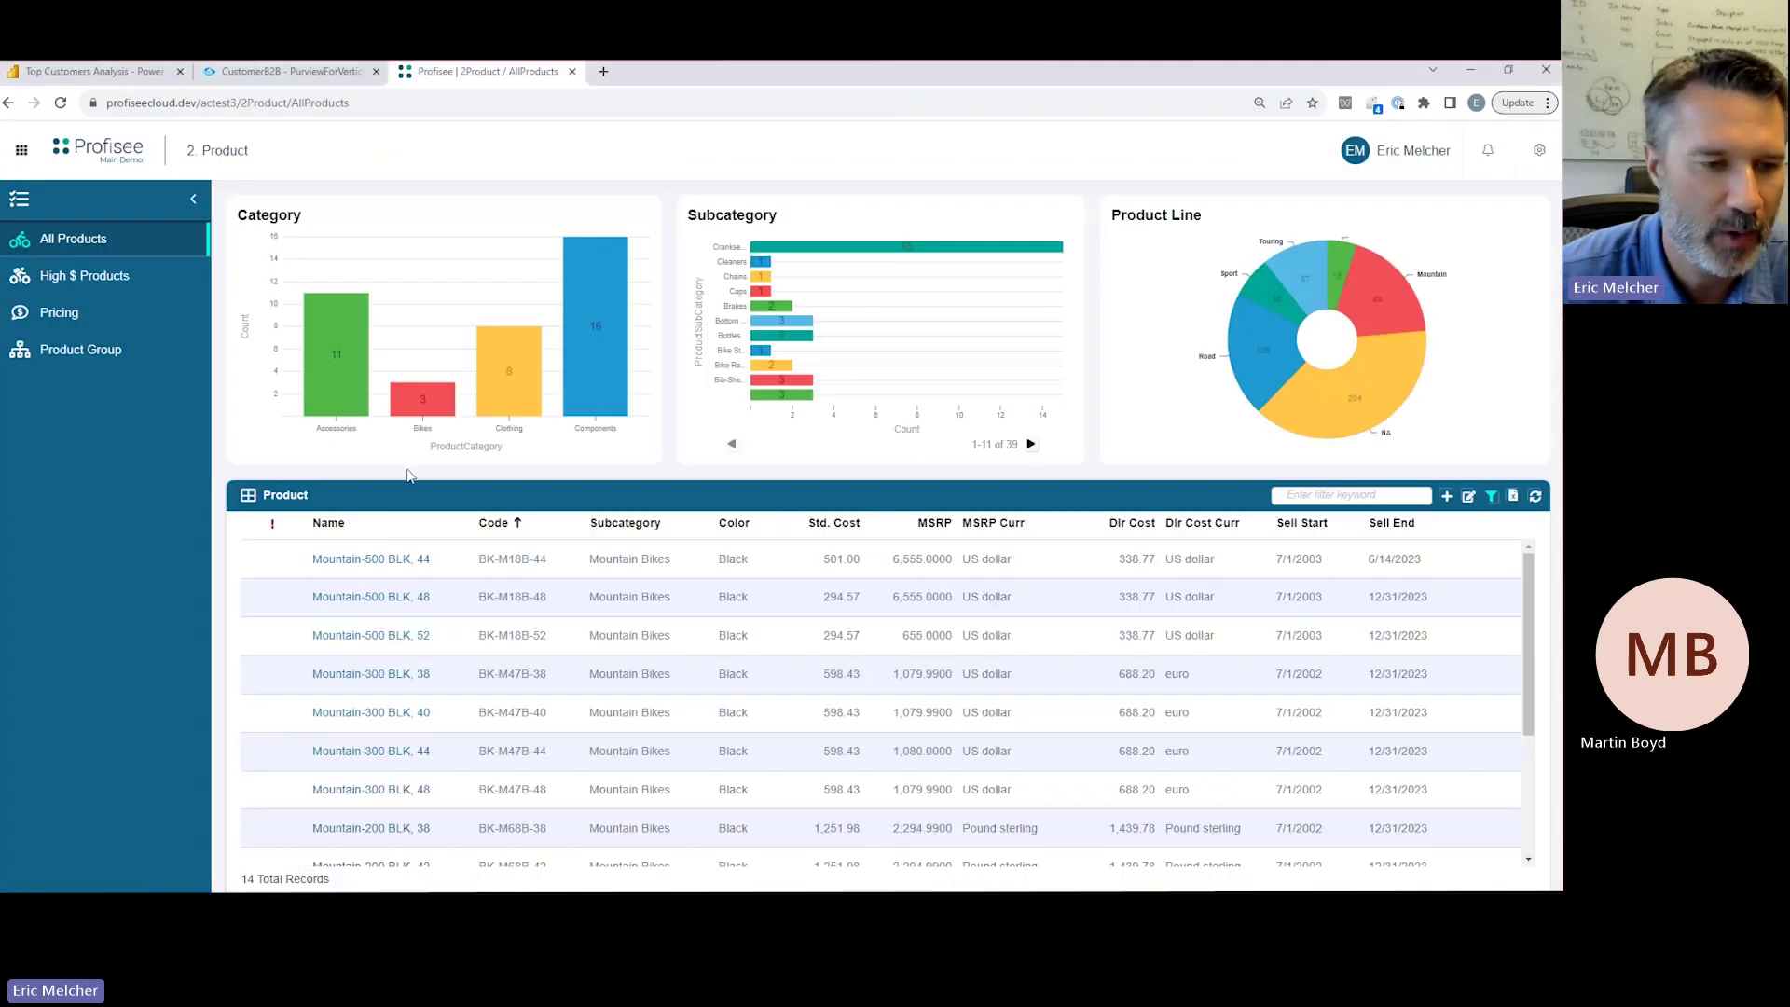
Draft a new product from the pasted Huffy cruiser bike description, then cancel it unsaved
click(1266, 550)
click(1447, 504)
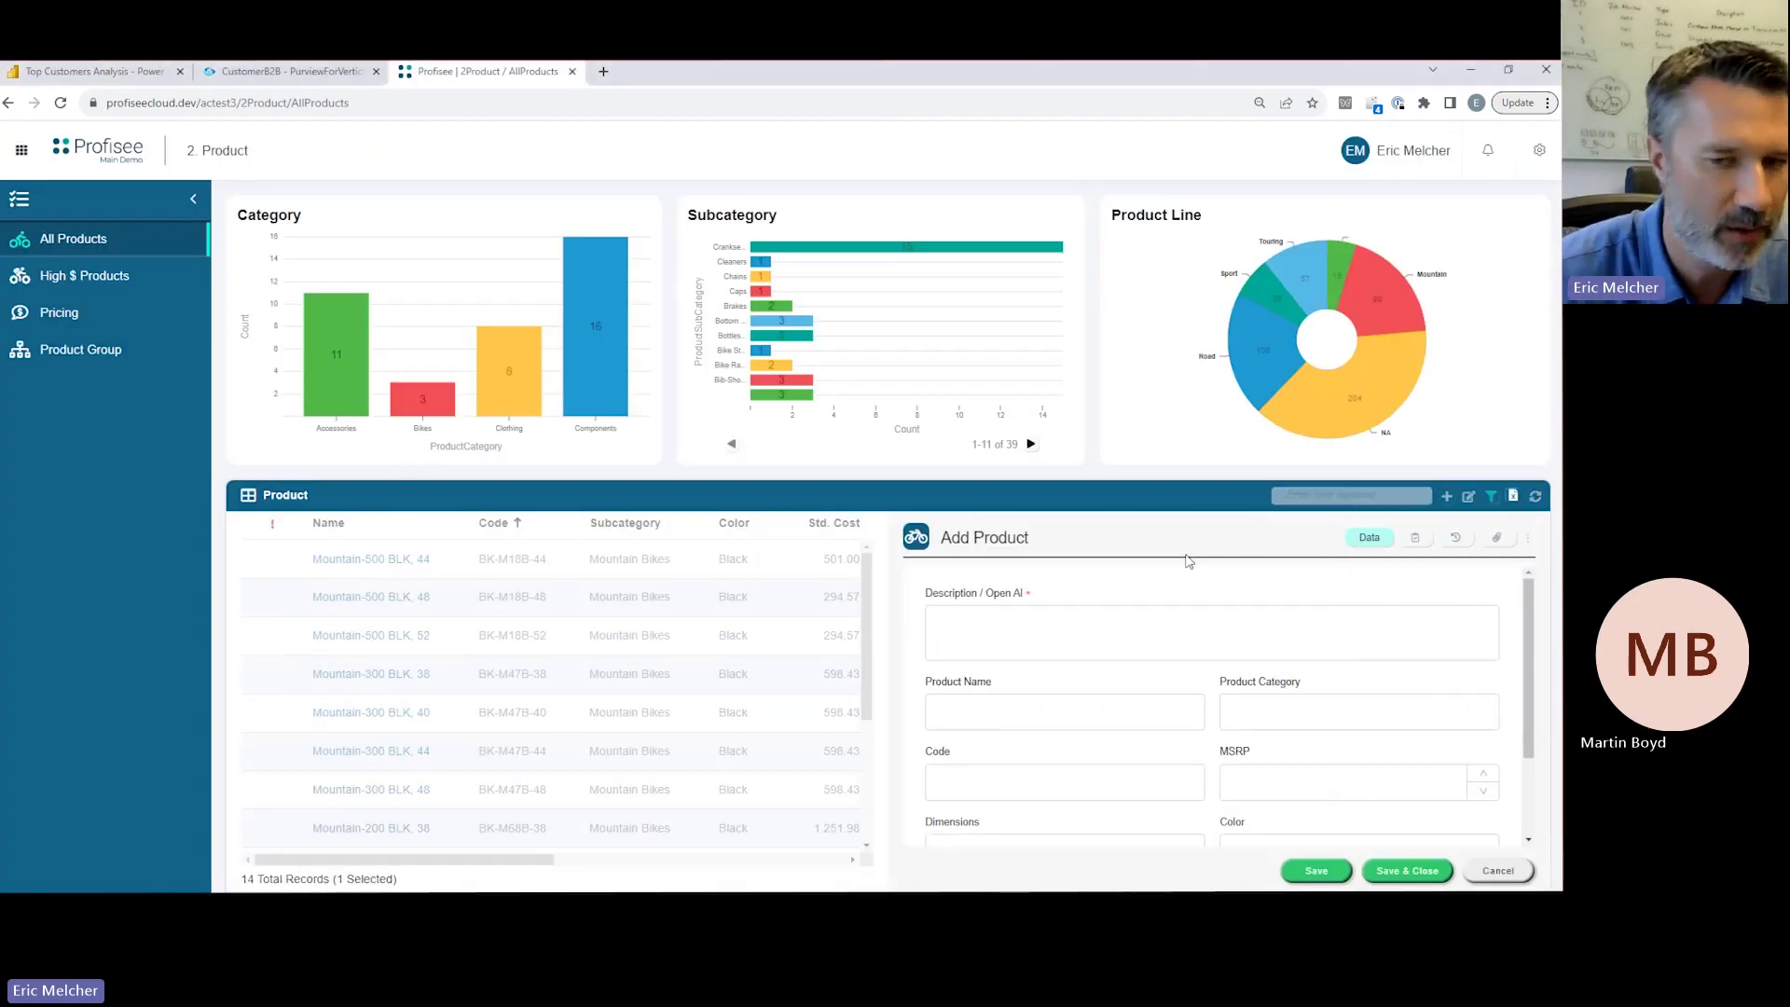
click(1030, 626)
key(ctrl+v)
key(Return)
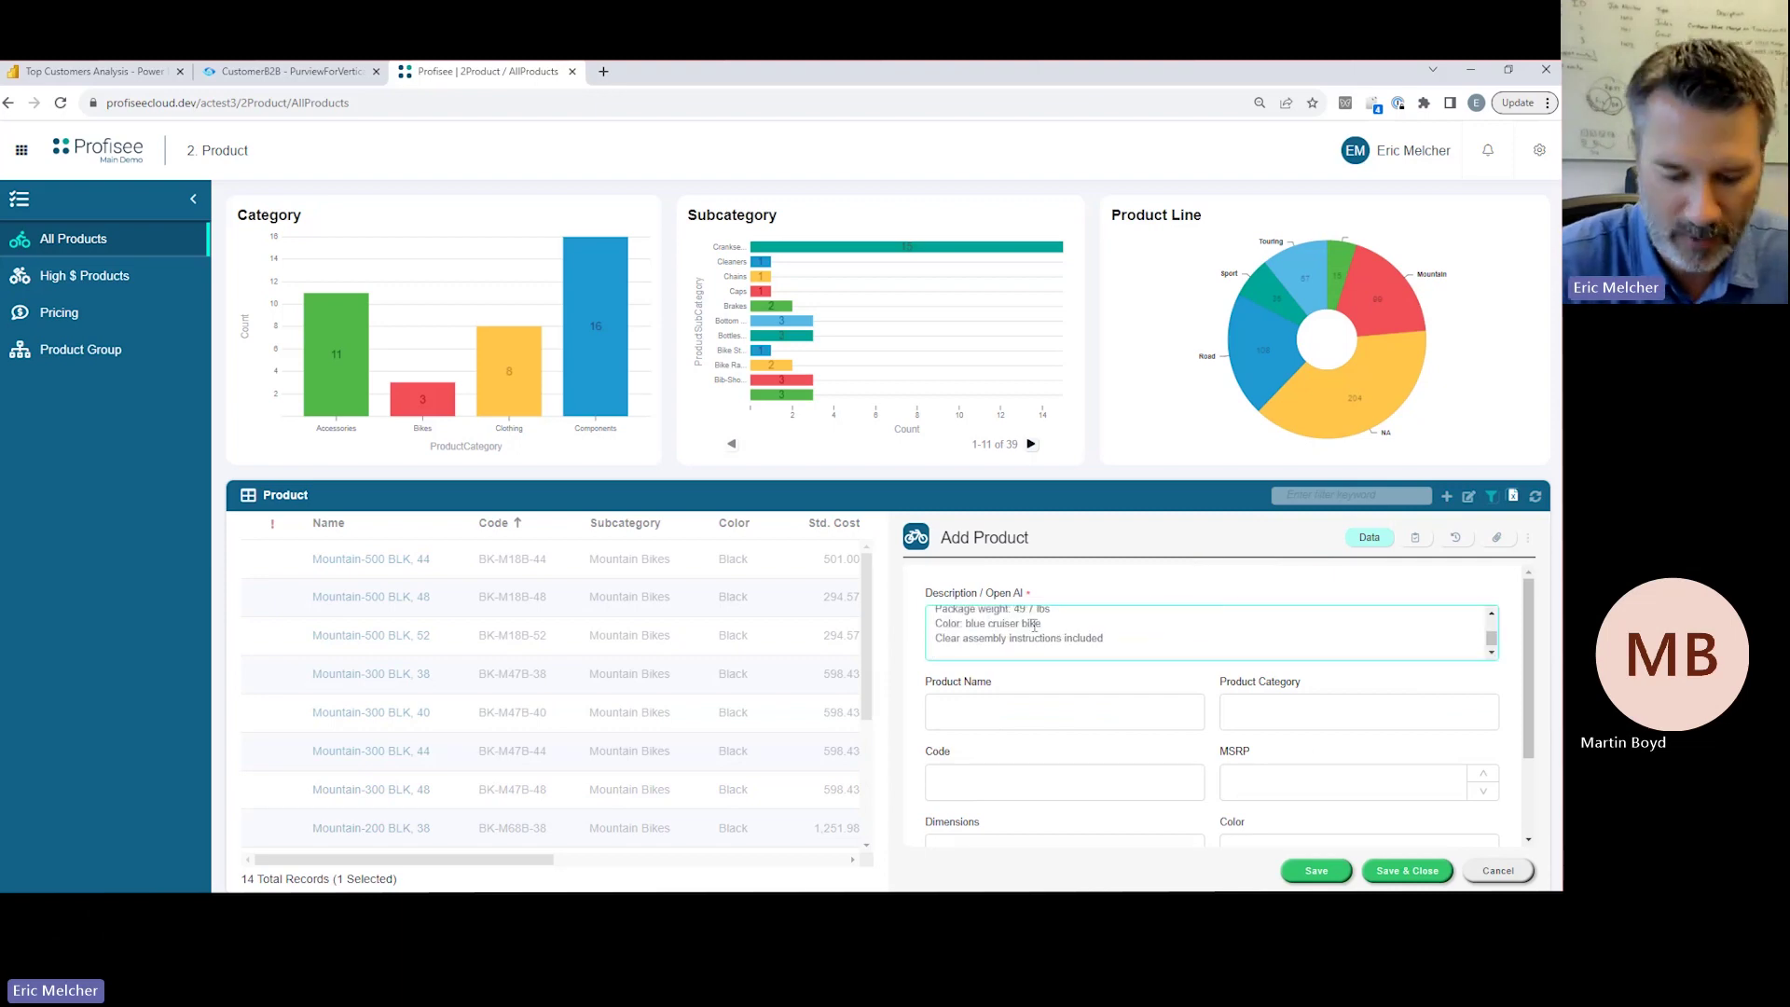
key(Tab)
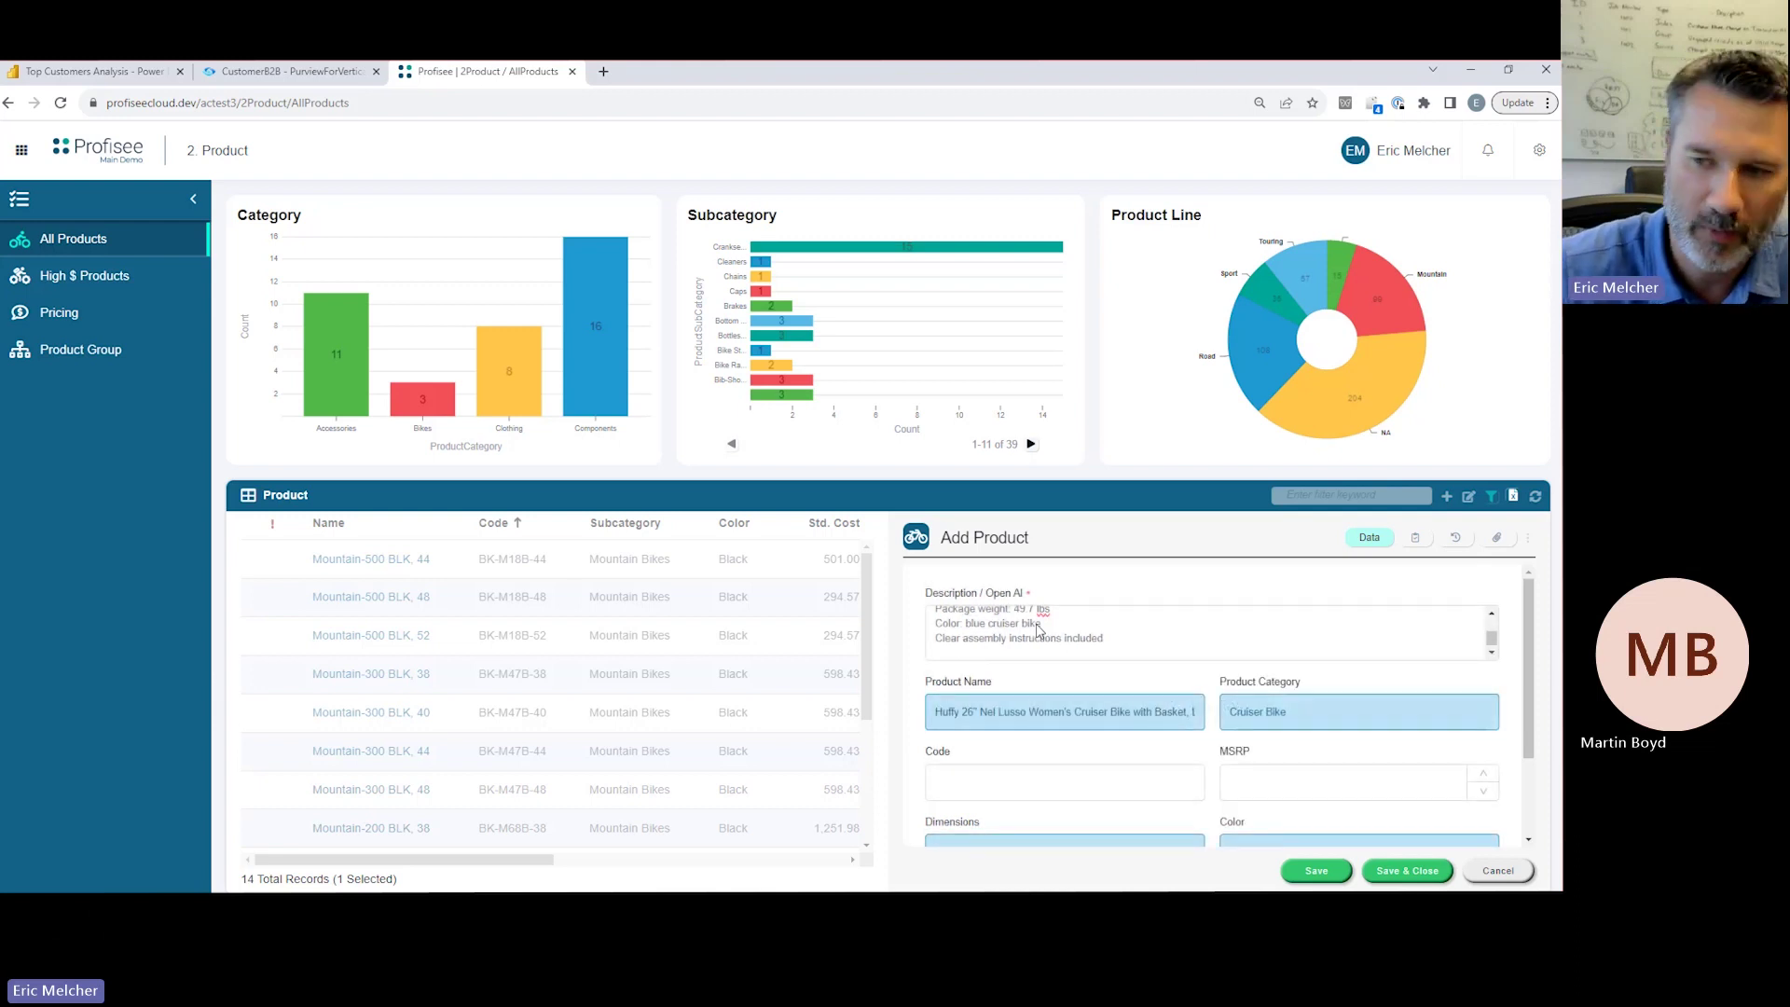
scroll(1038, 630, down, 2)
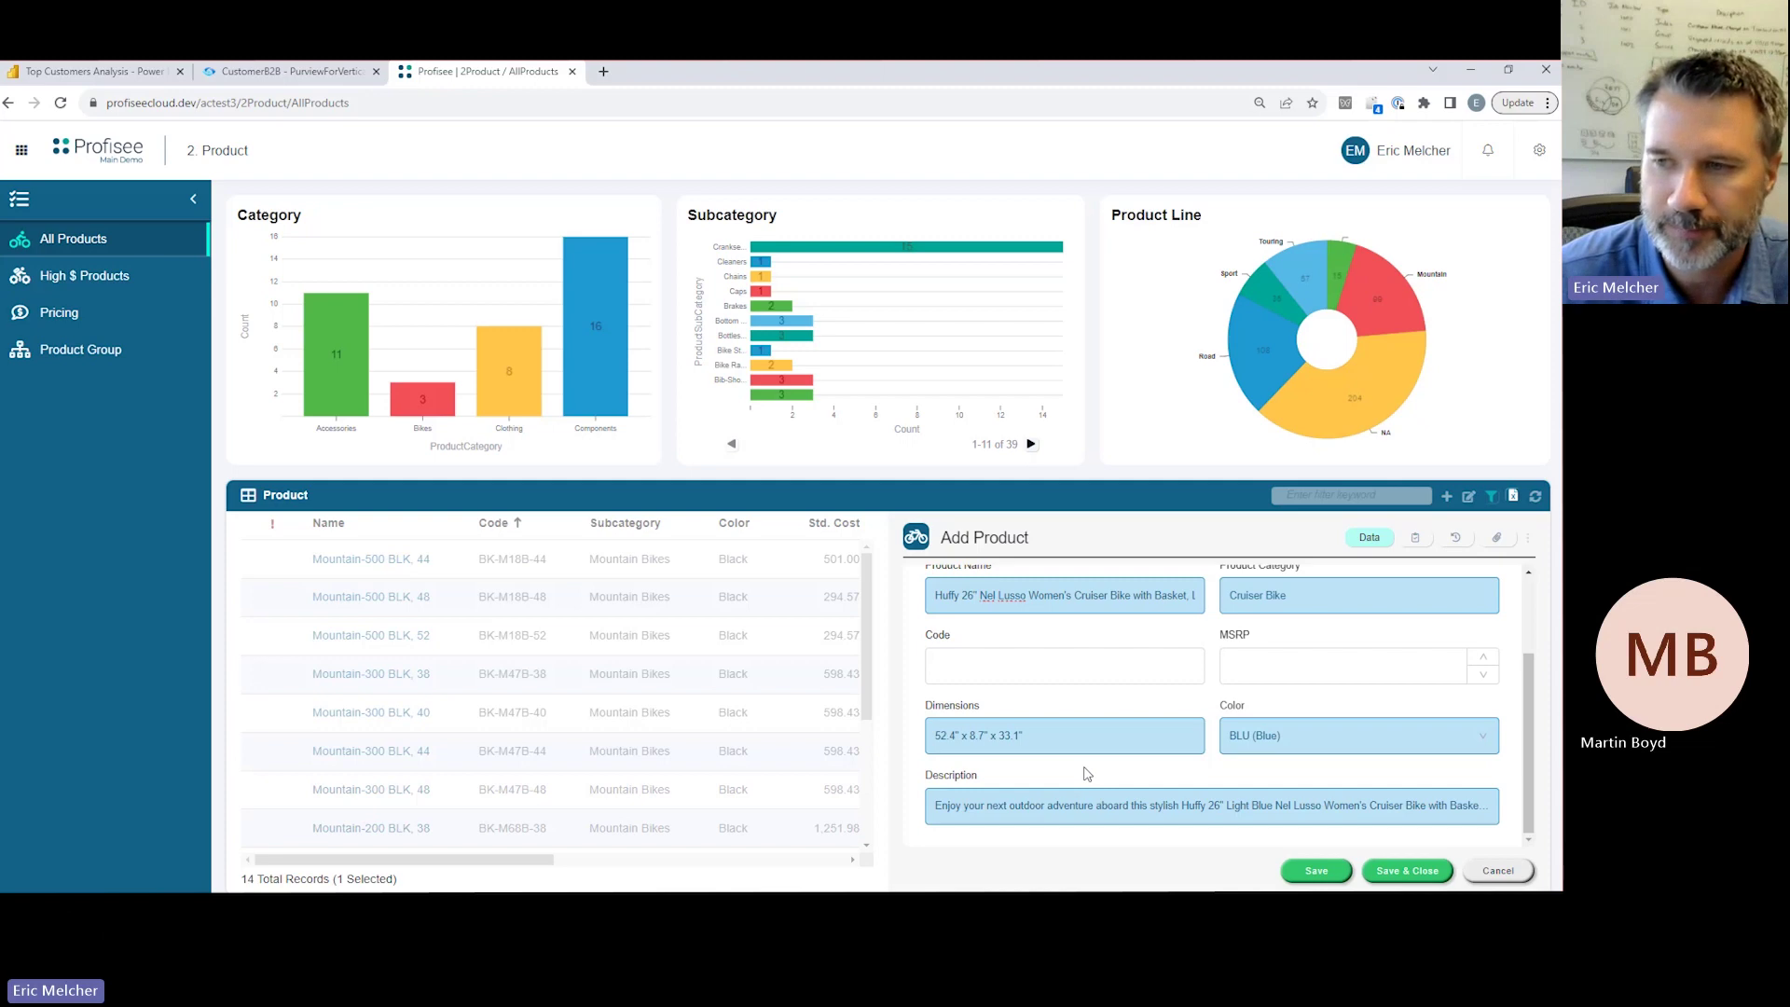
click(1499, 871)
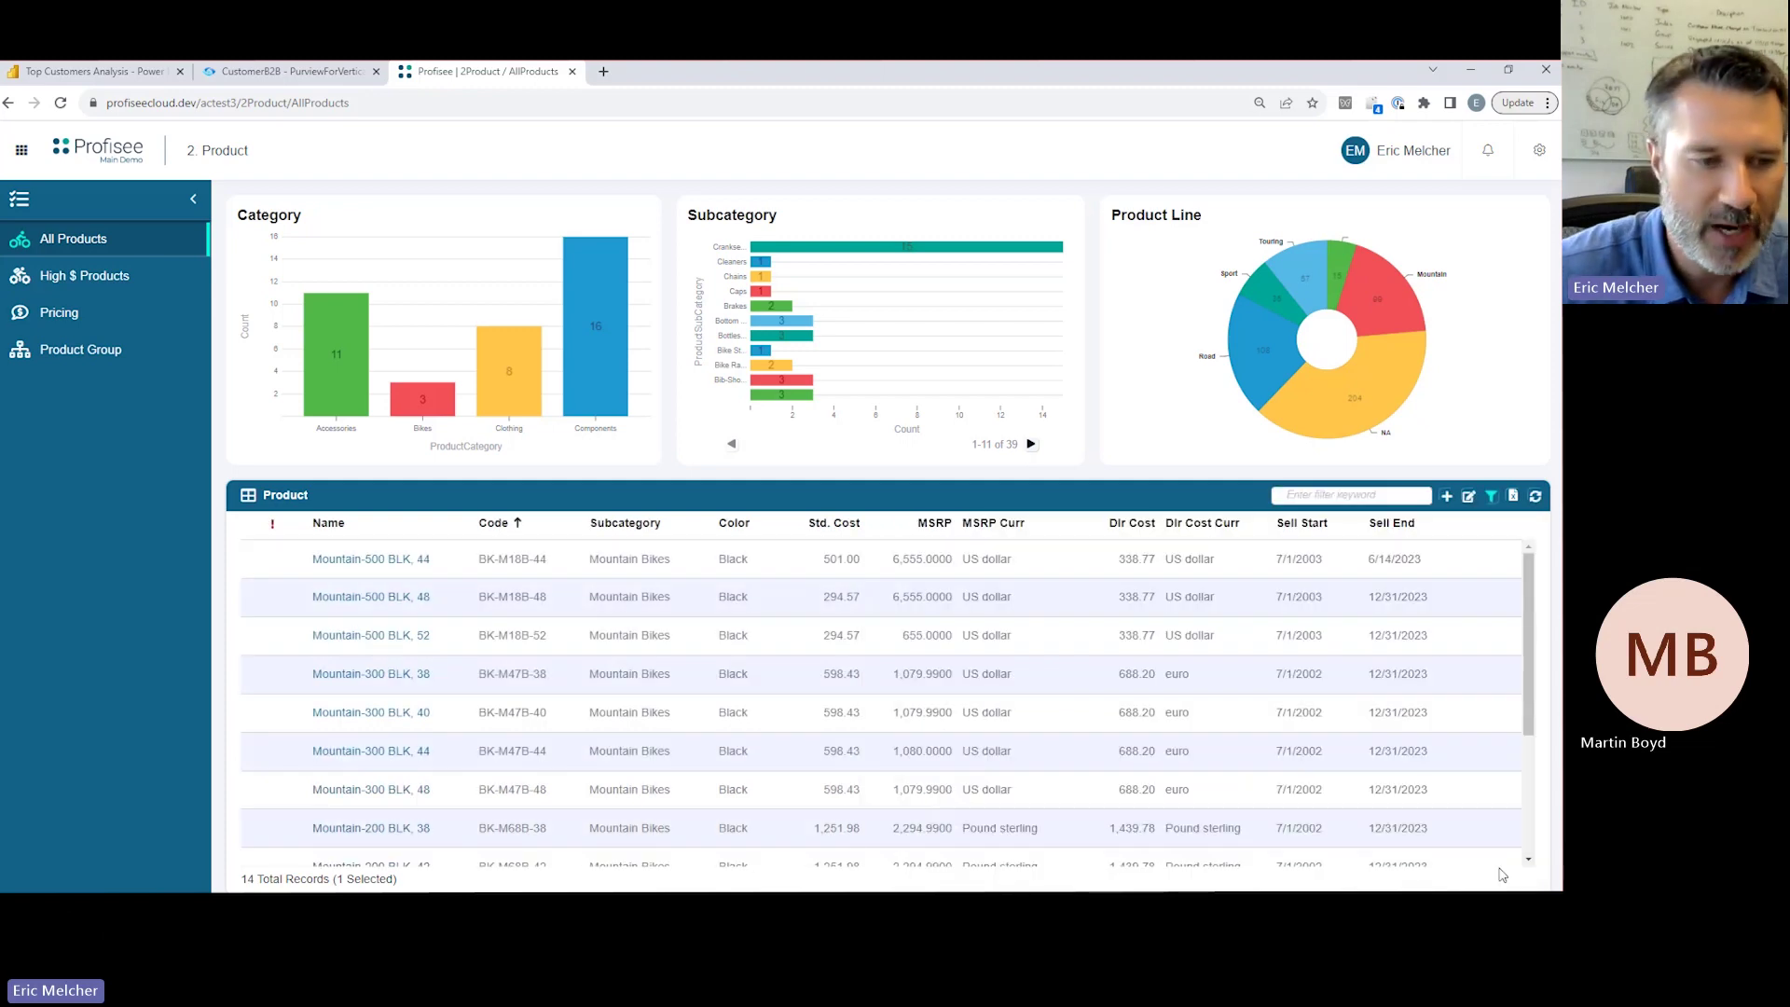
Share Mountain-500 BLK, 44 to a colleague in Teams with 'Can you update the MSRP of this record?'
click(410, 560)
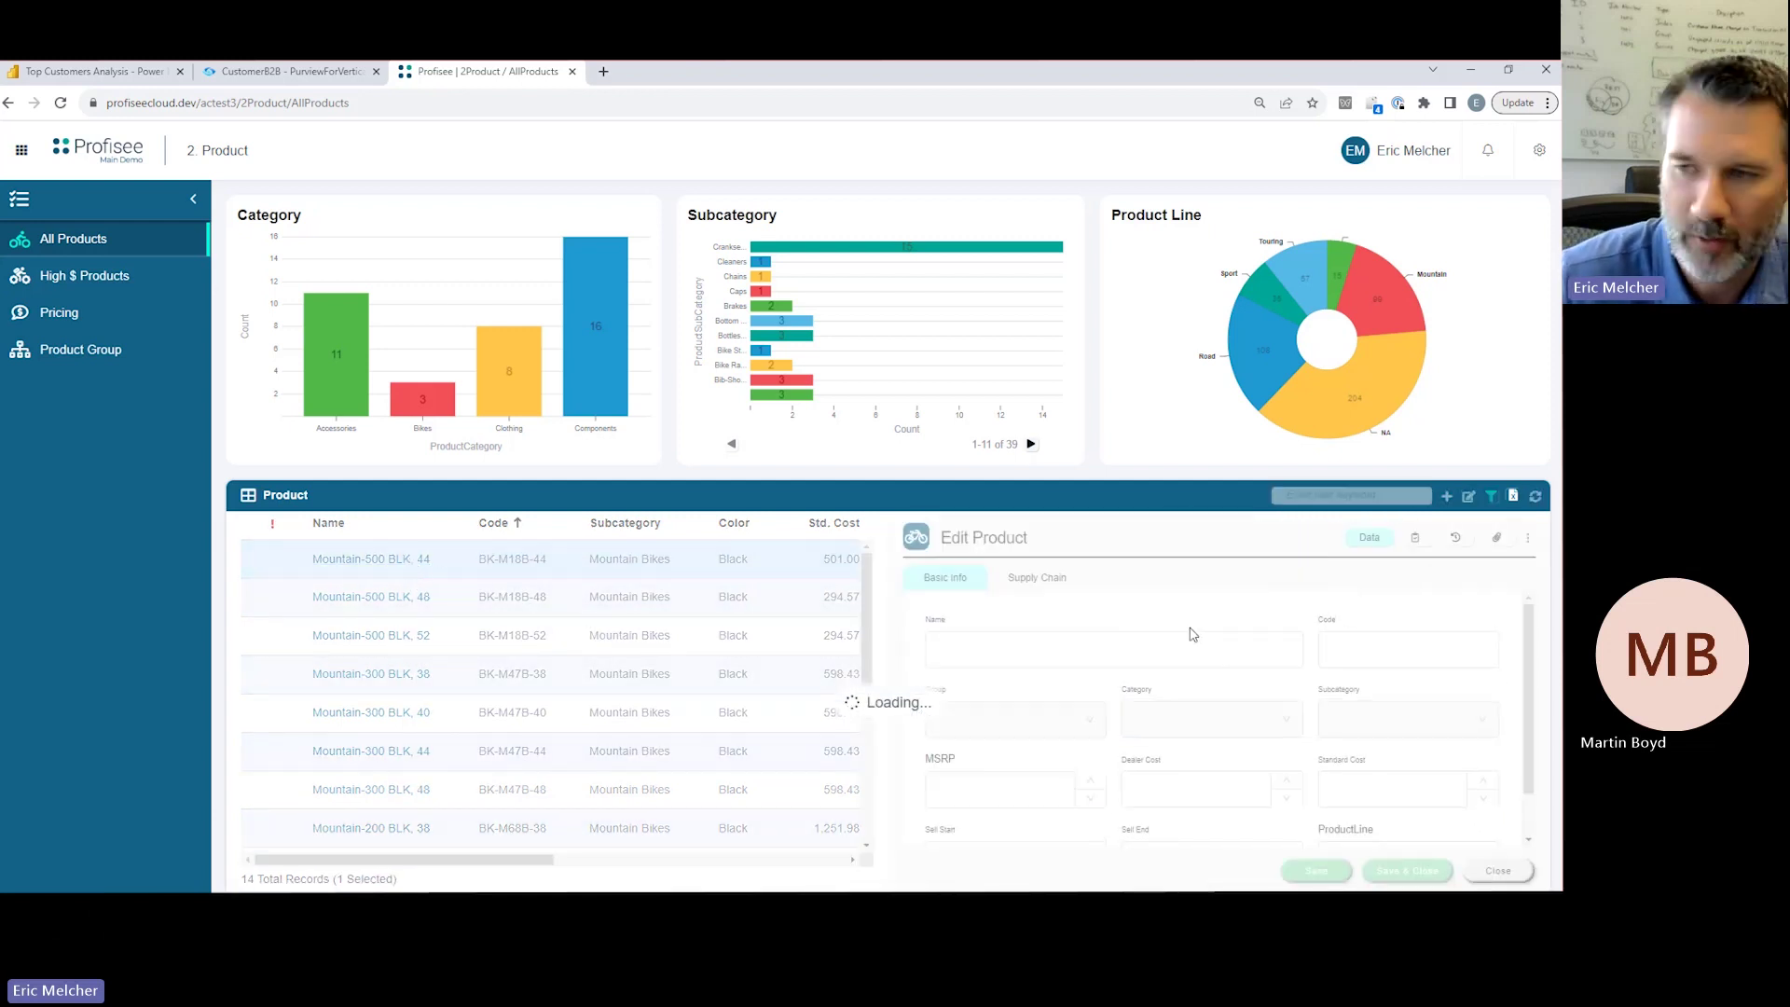
click(1526, 542)
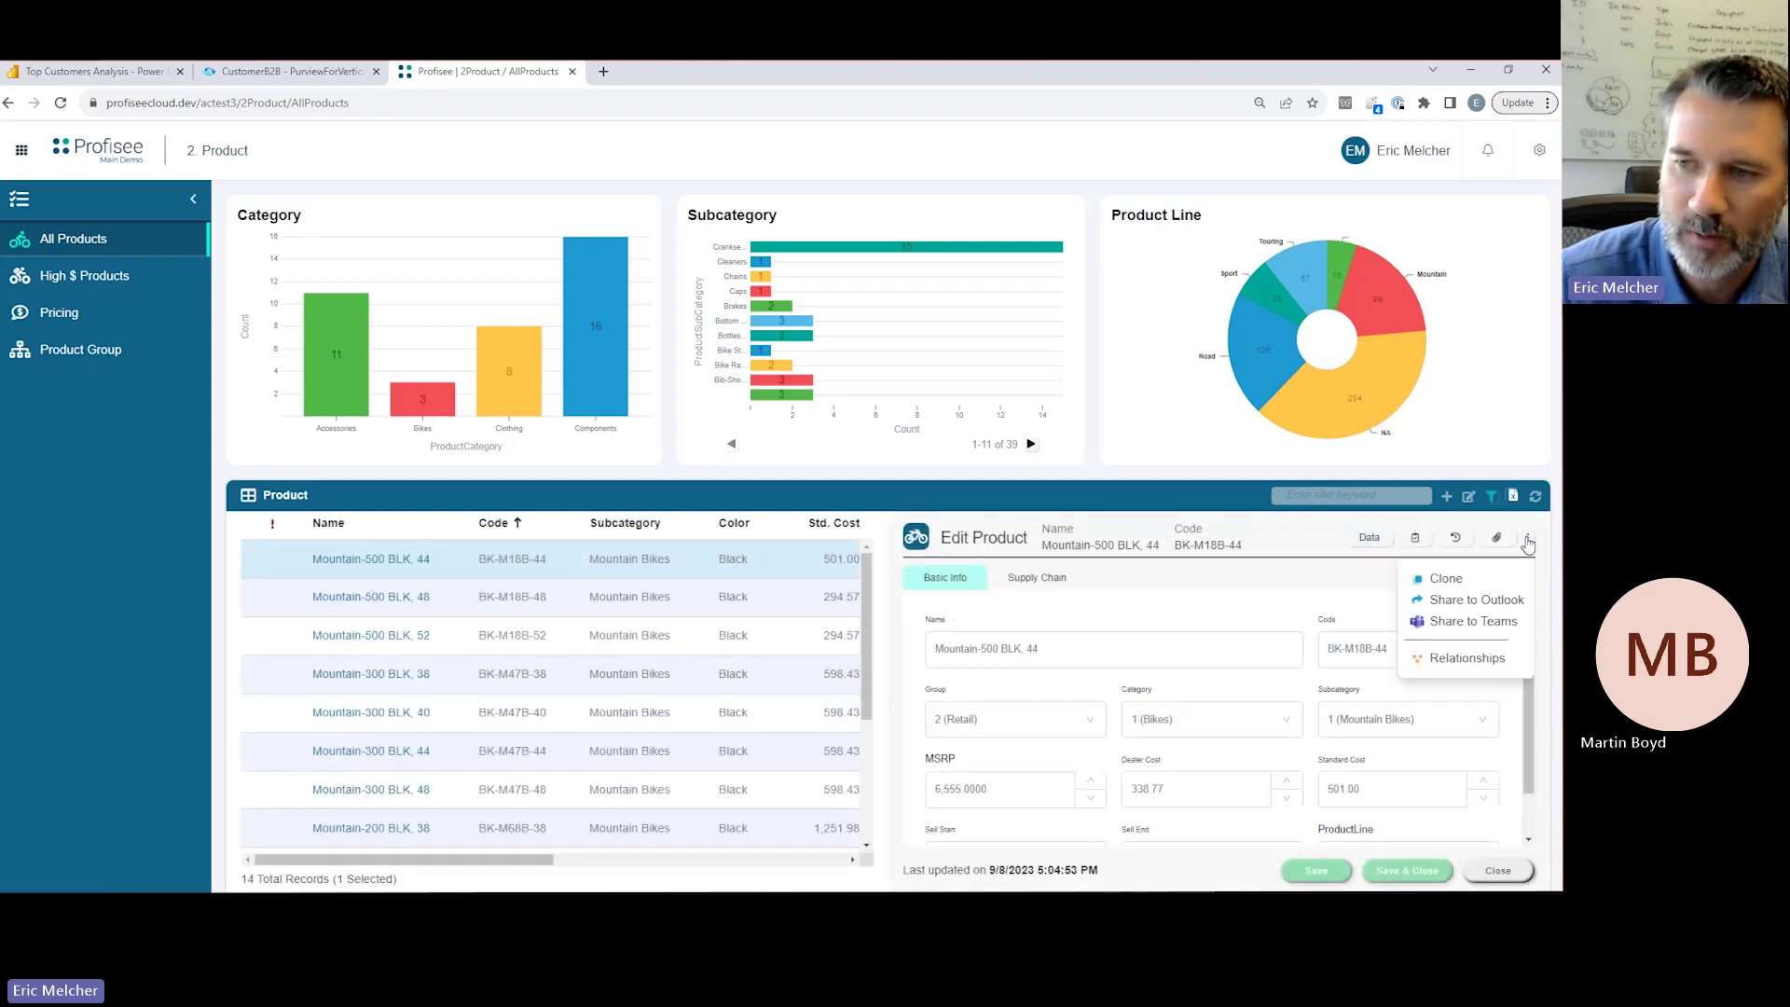
click(1470, 622)
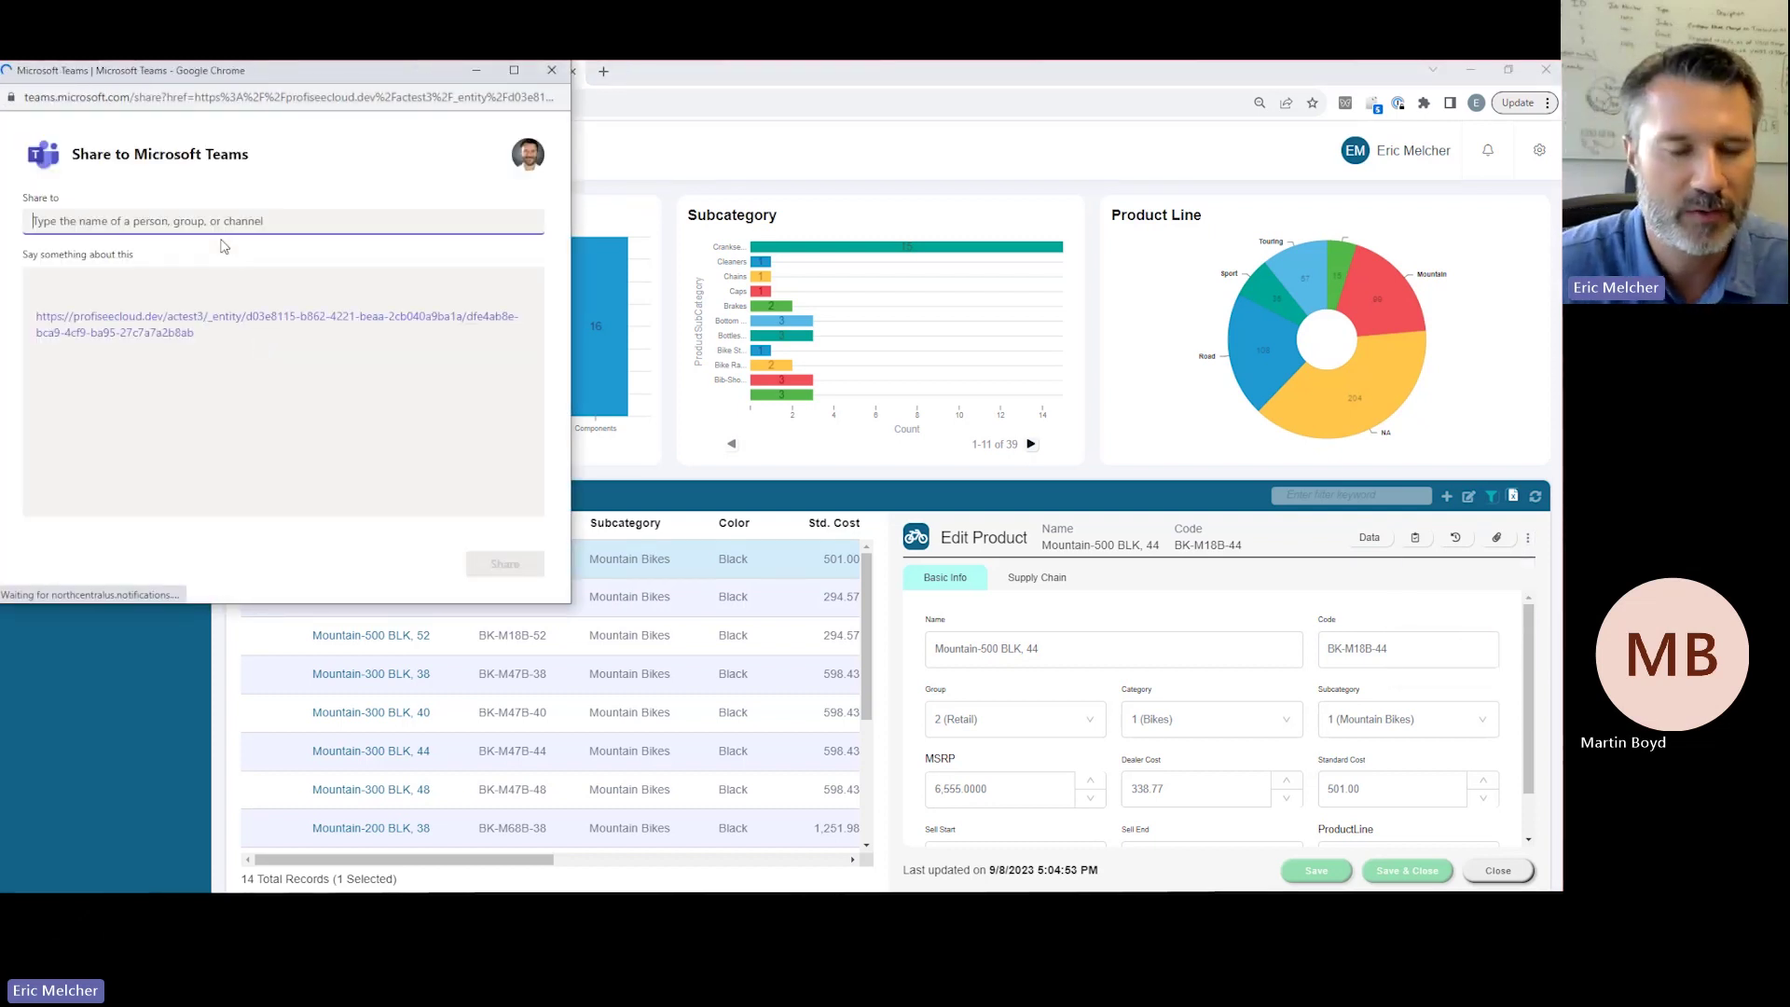
text(jordan)
click(136, 296)
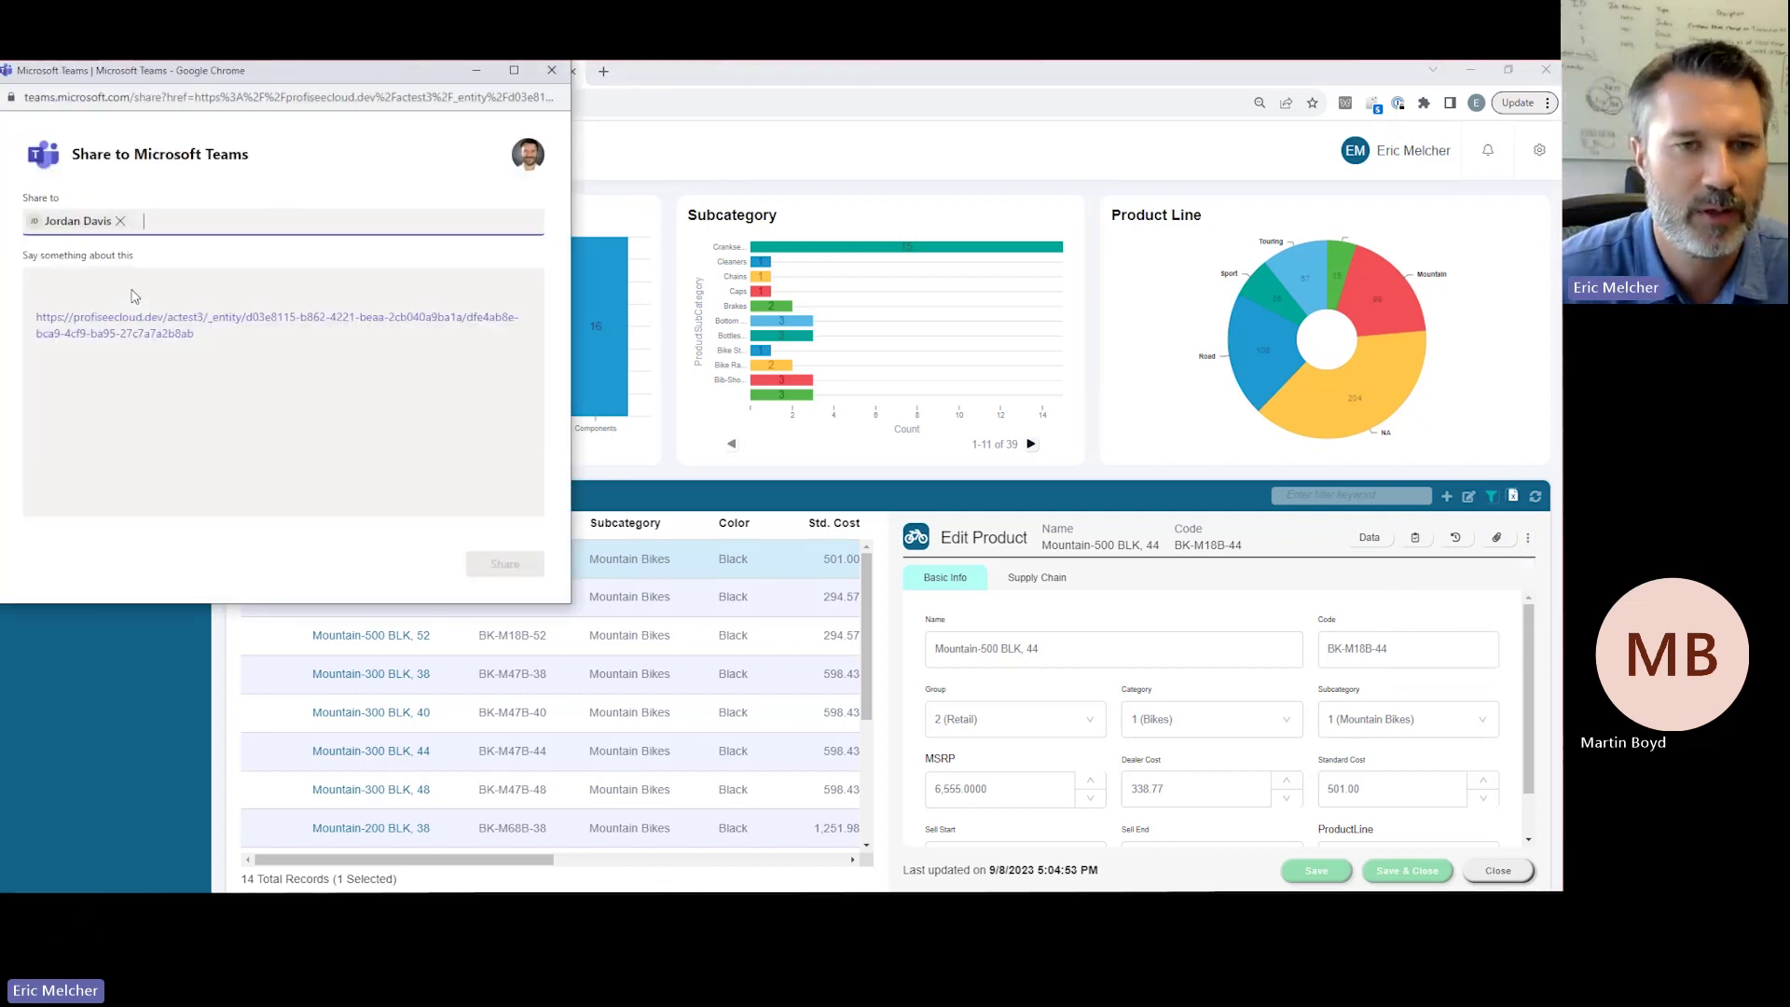
click(135, 296)
text(Can you update the )
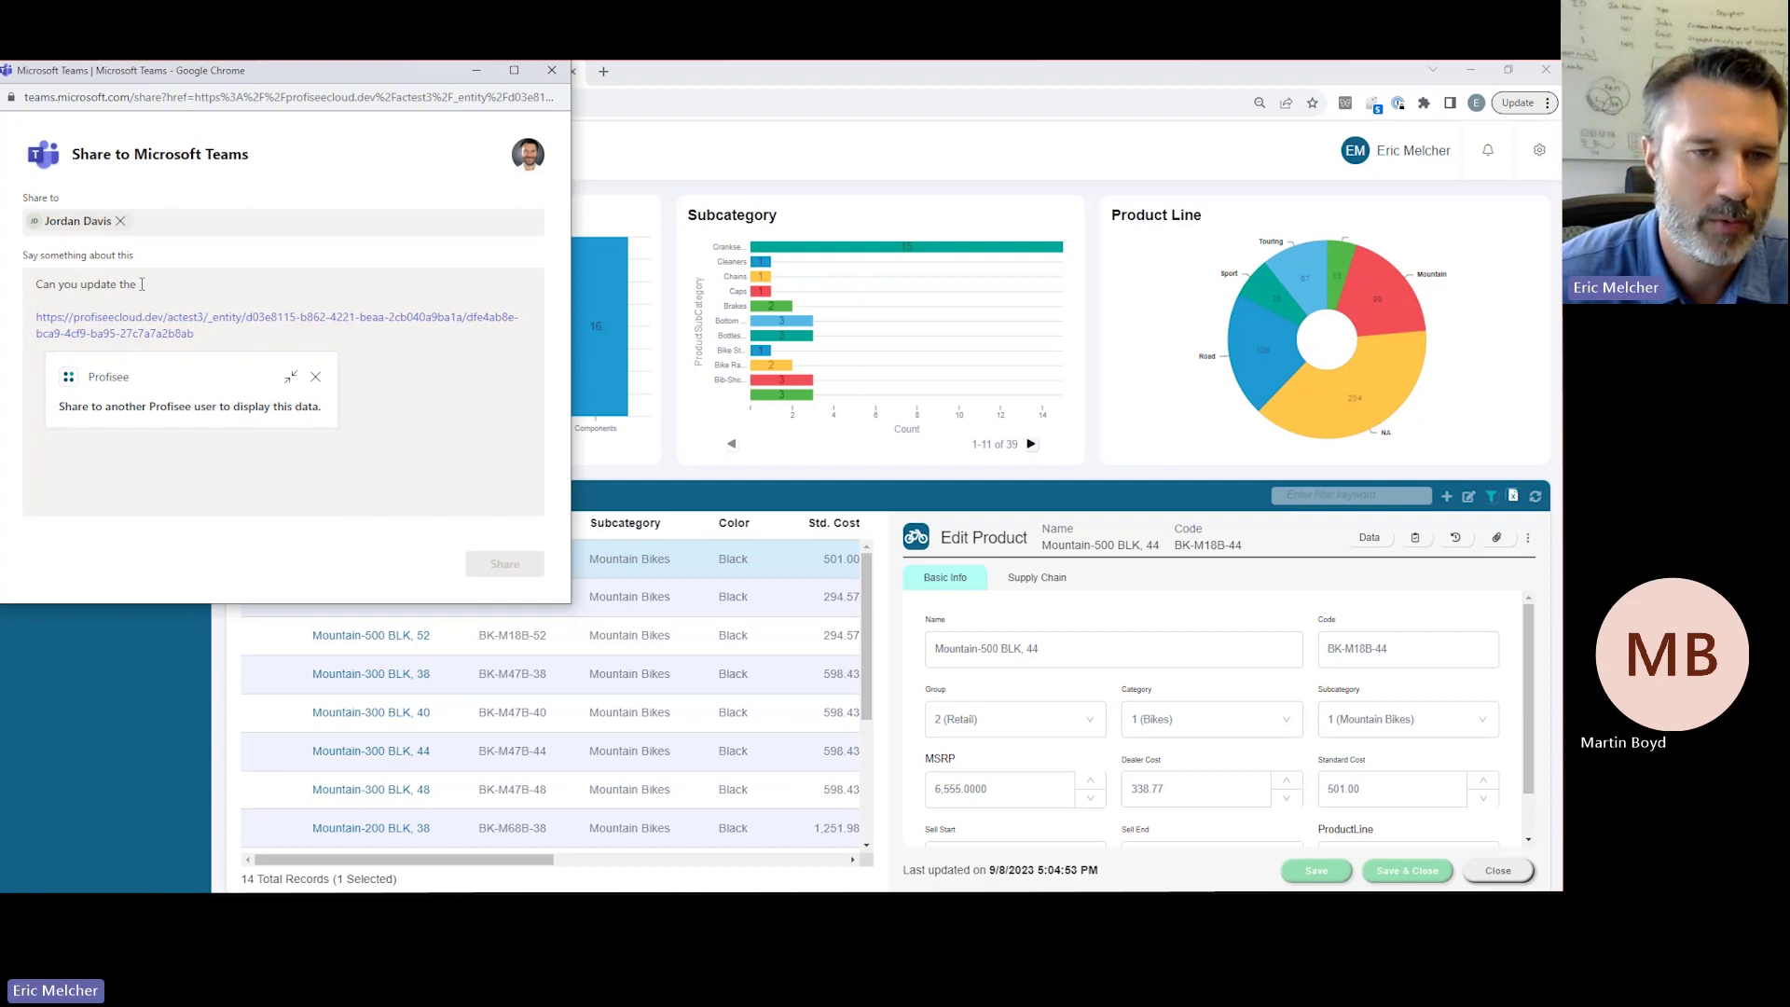
text(MSRP of this record?)
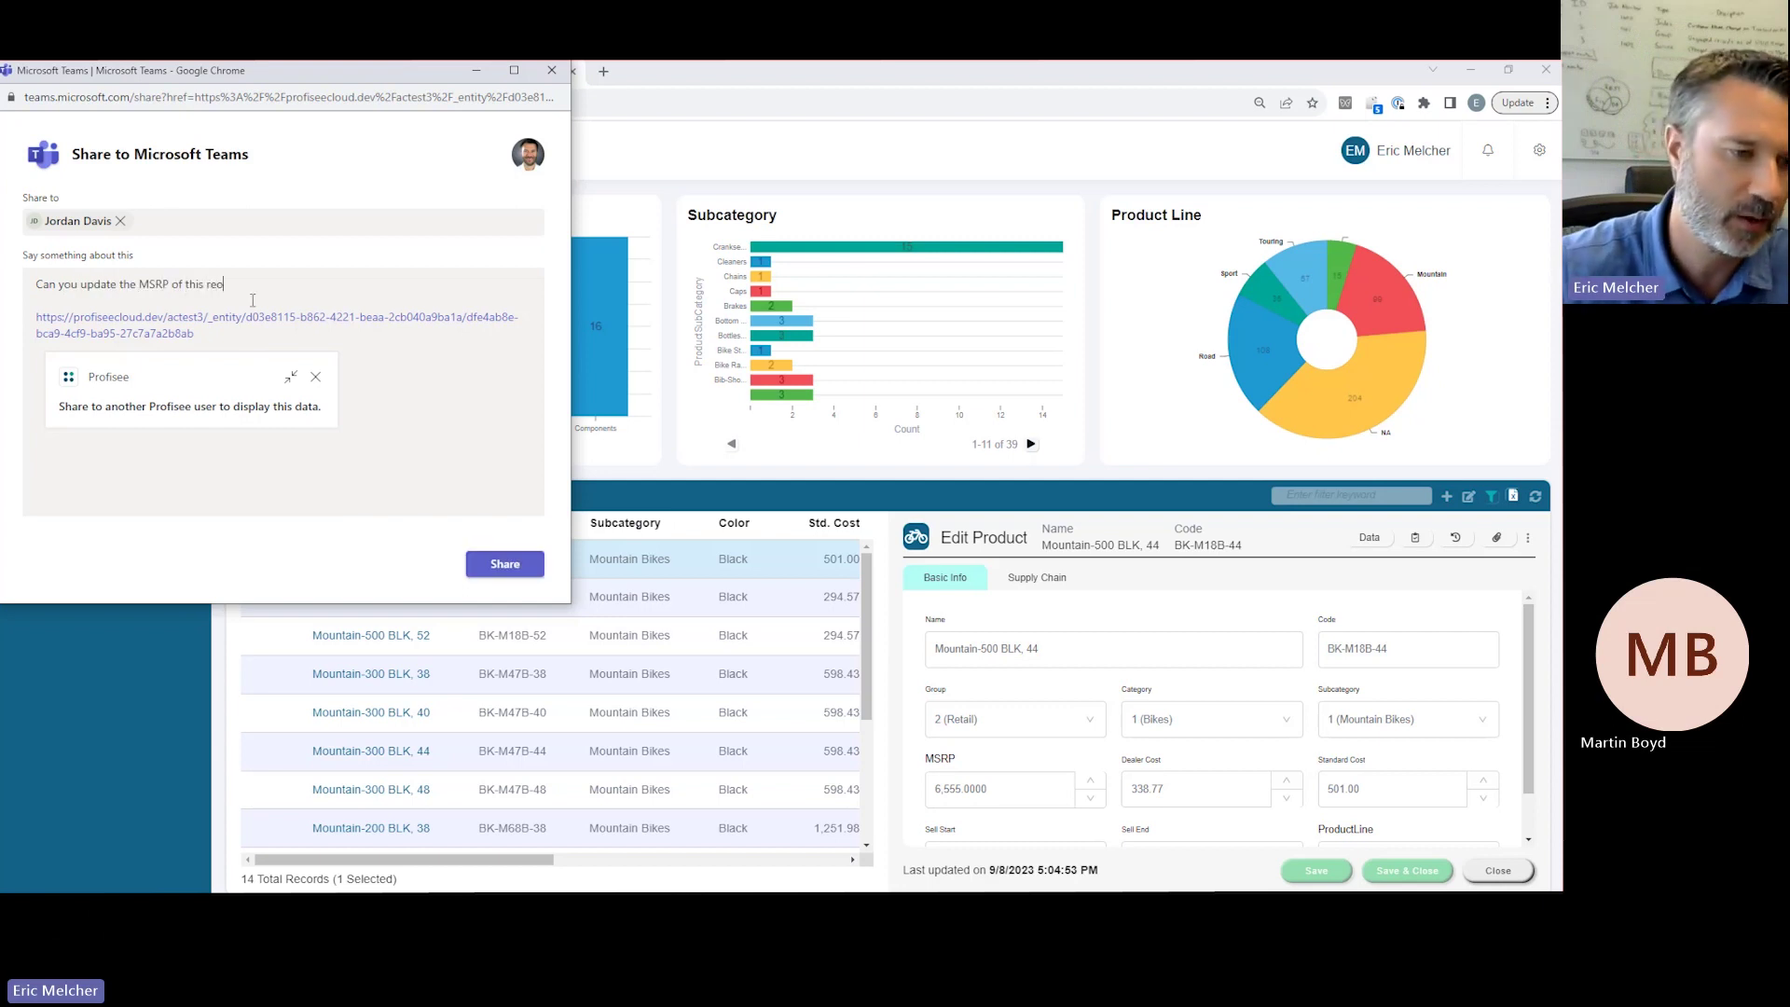
click(490, 567)
click(282, 503)
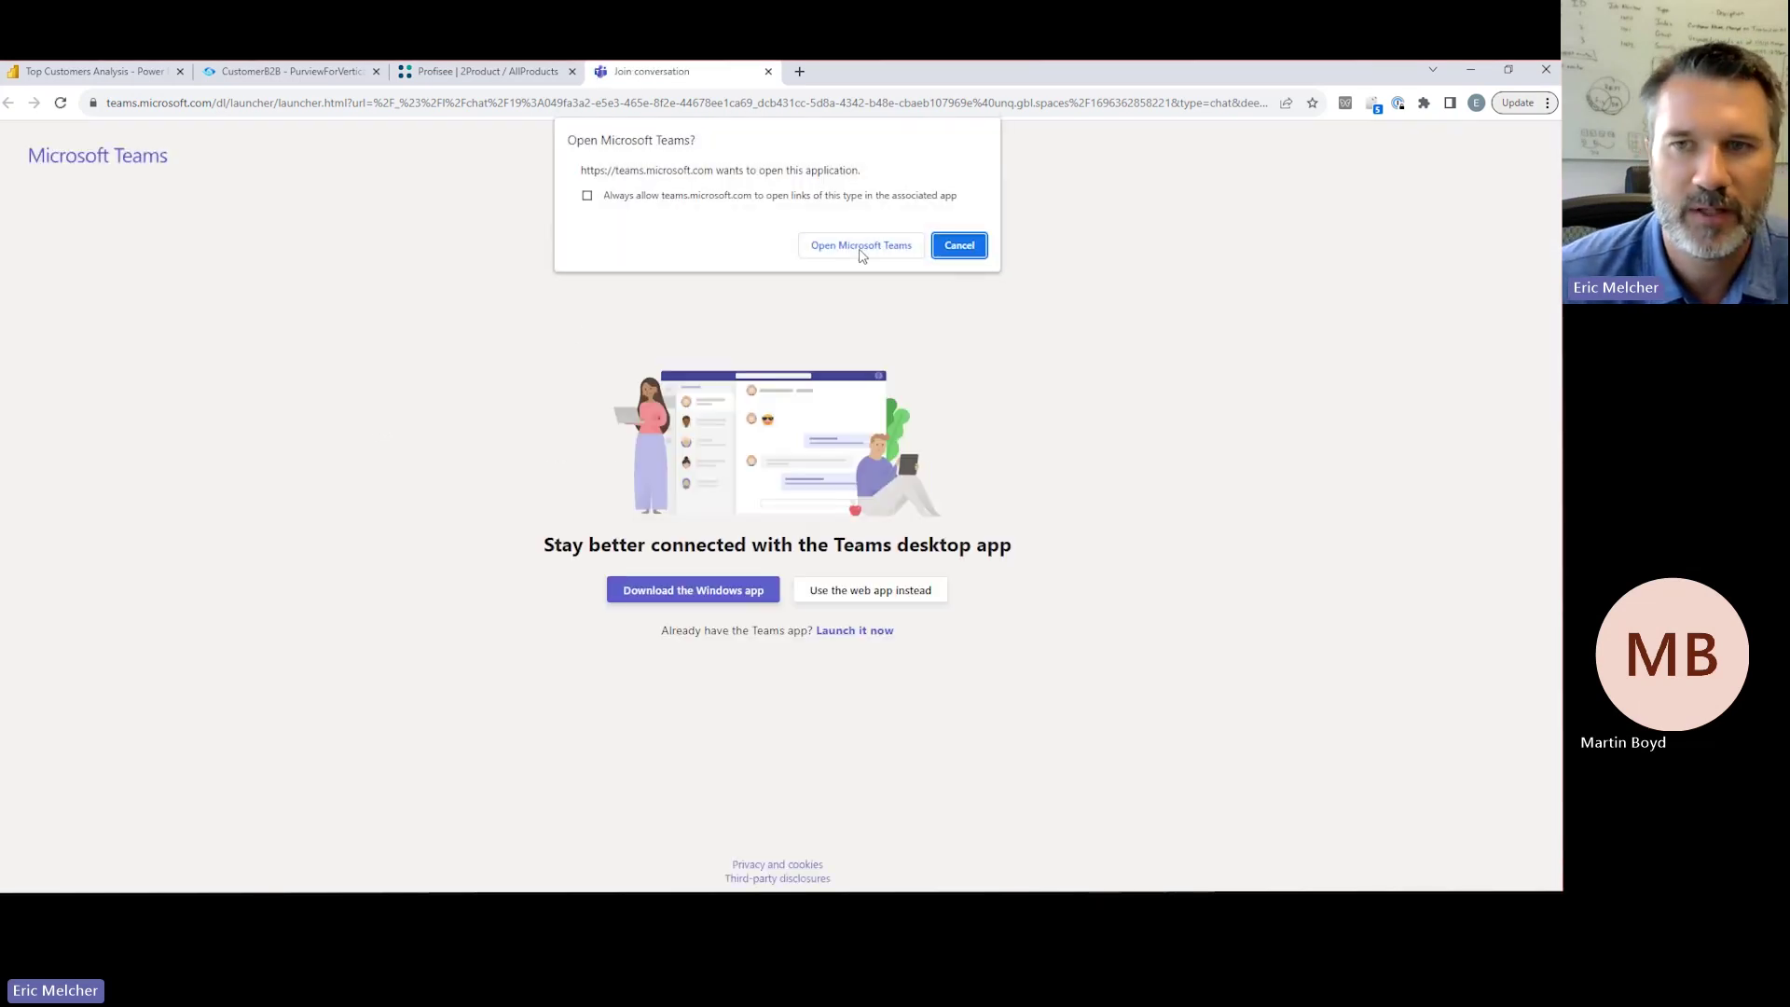
Open the chat in Teams, expand the BK-M18B-44 card's details, and return to the browser
click(860, 248)
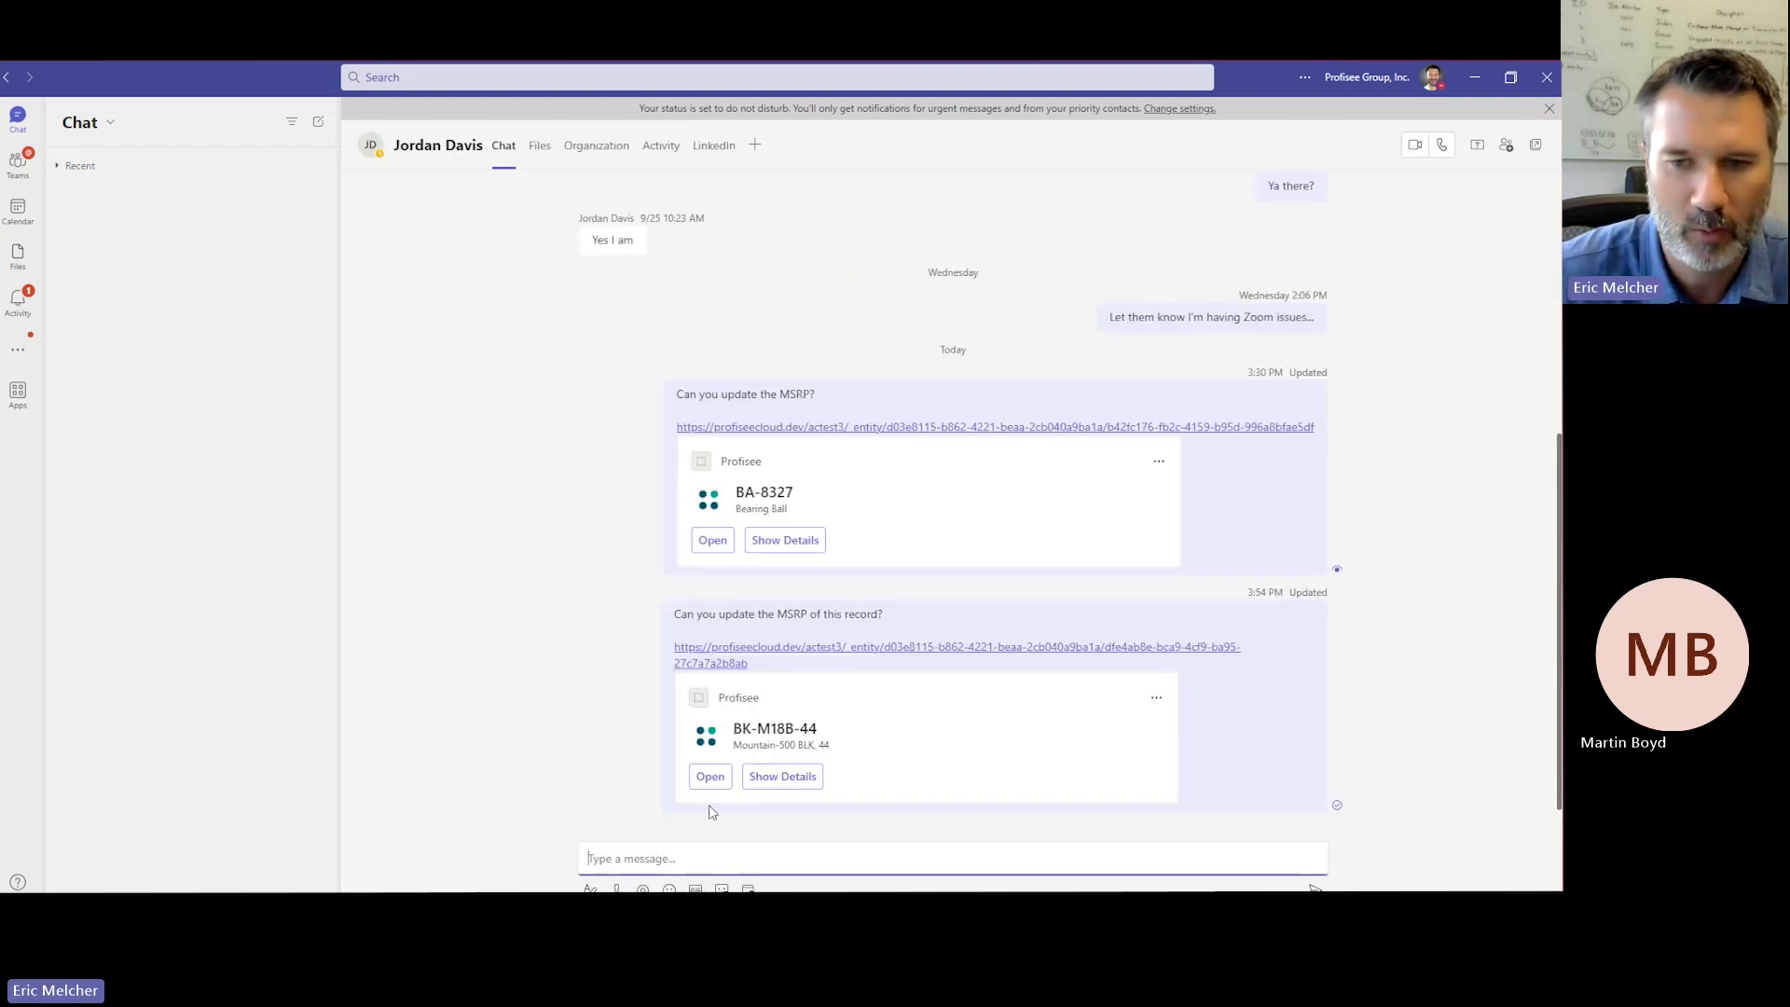
click(773, 779)
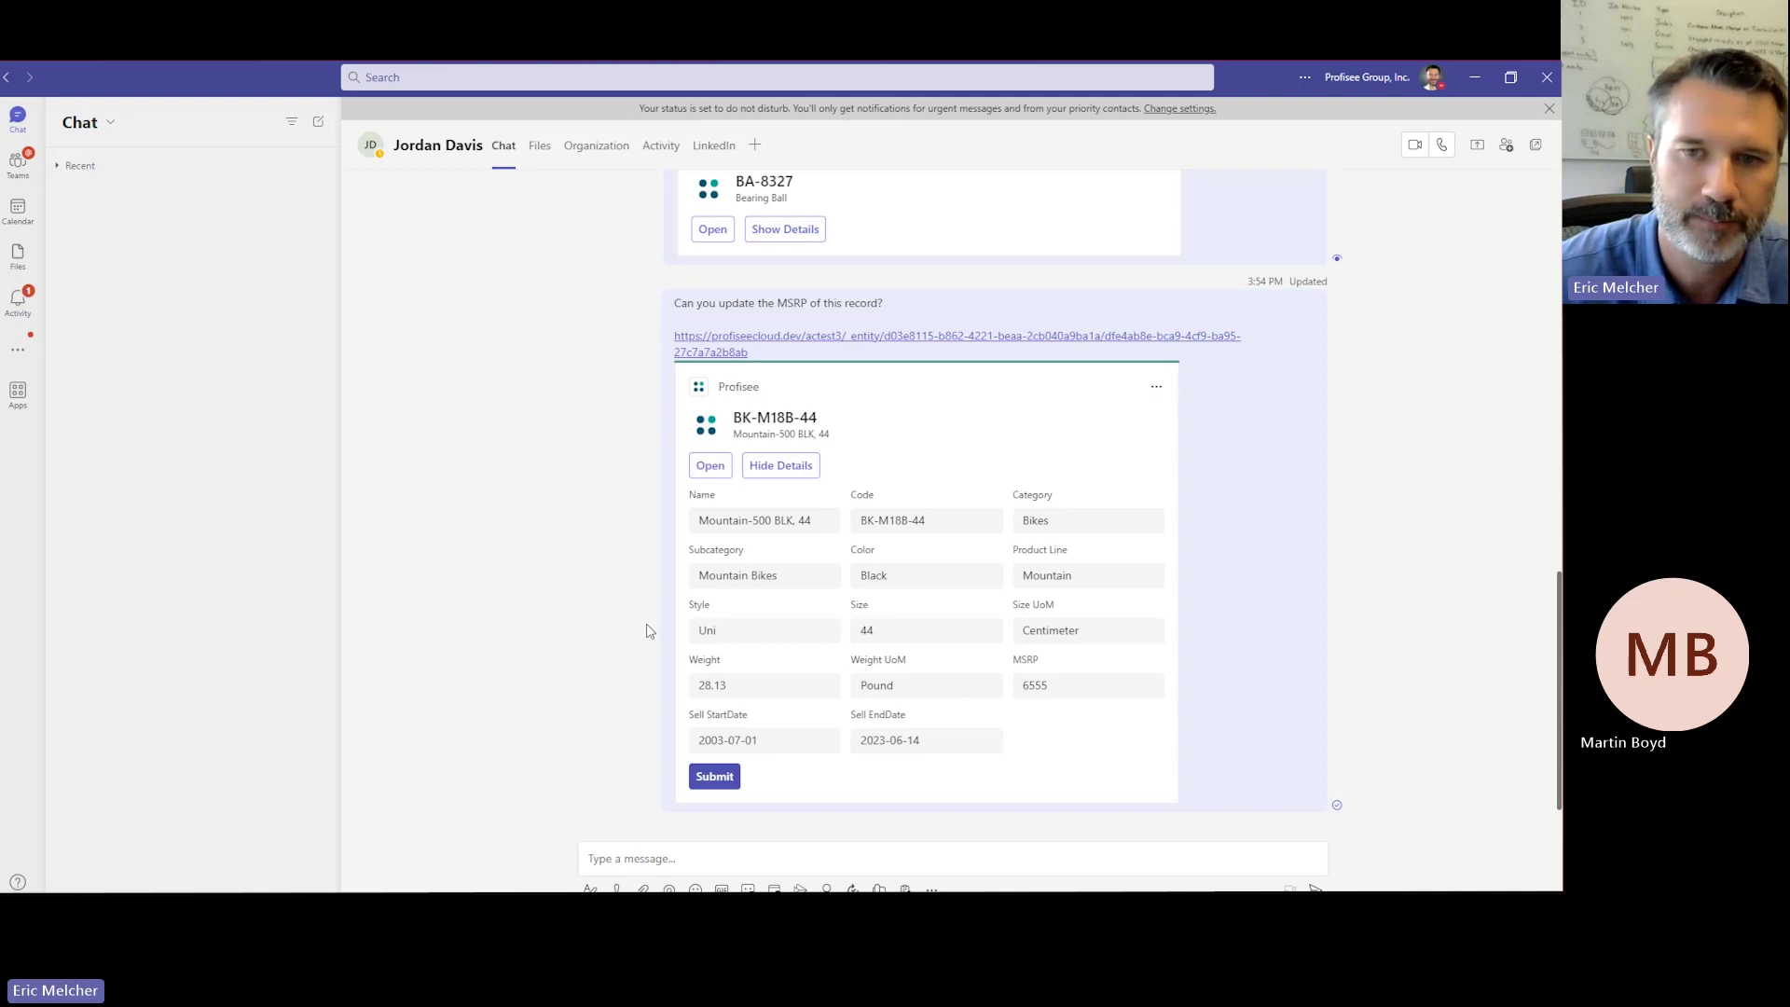
key(alt+Tab)
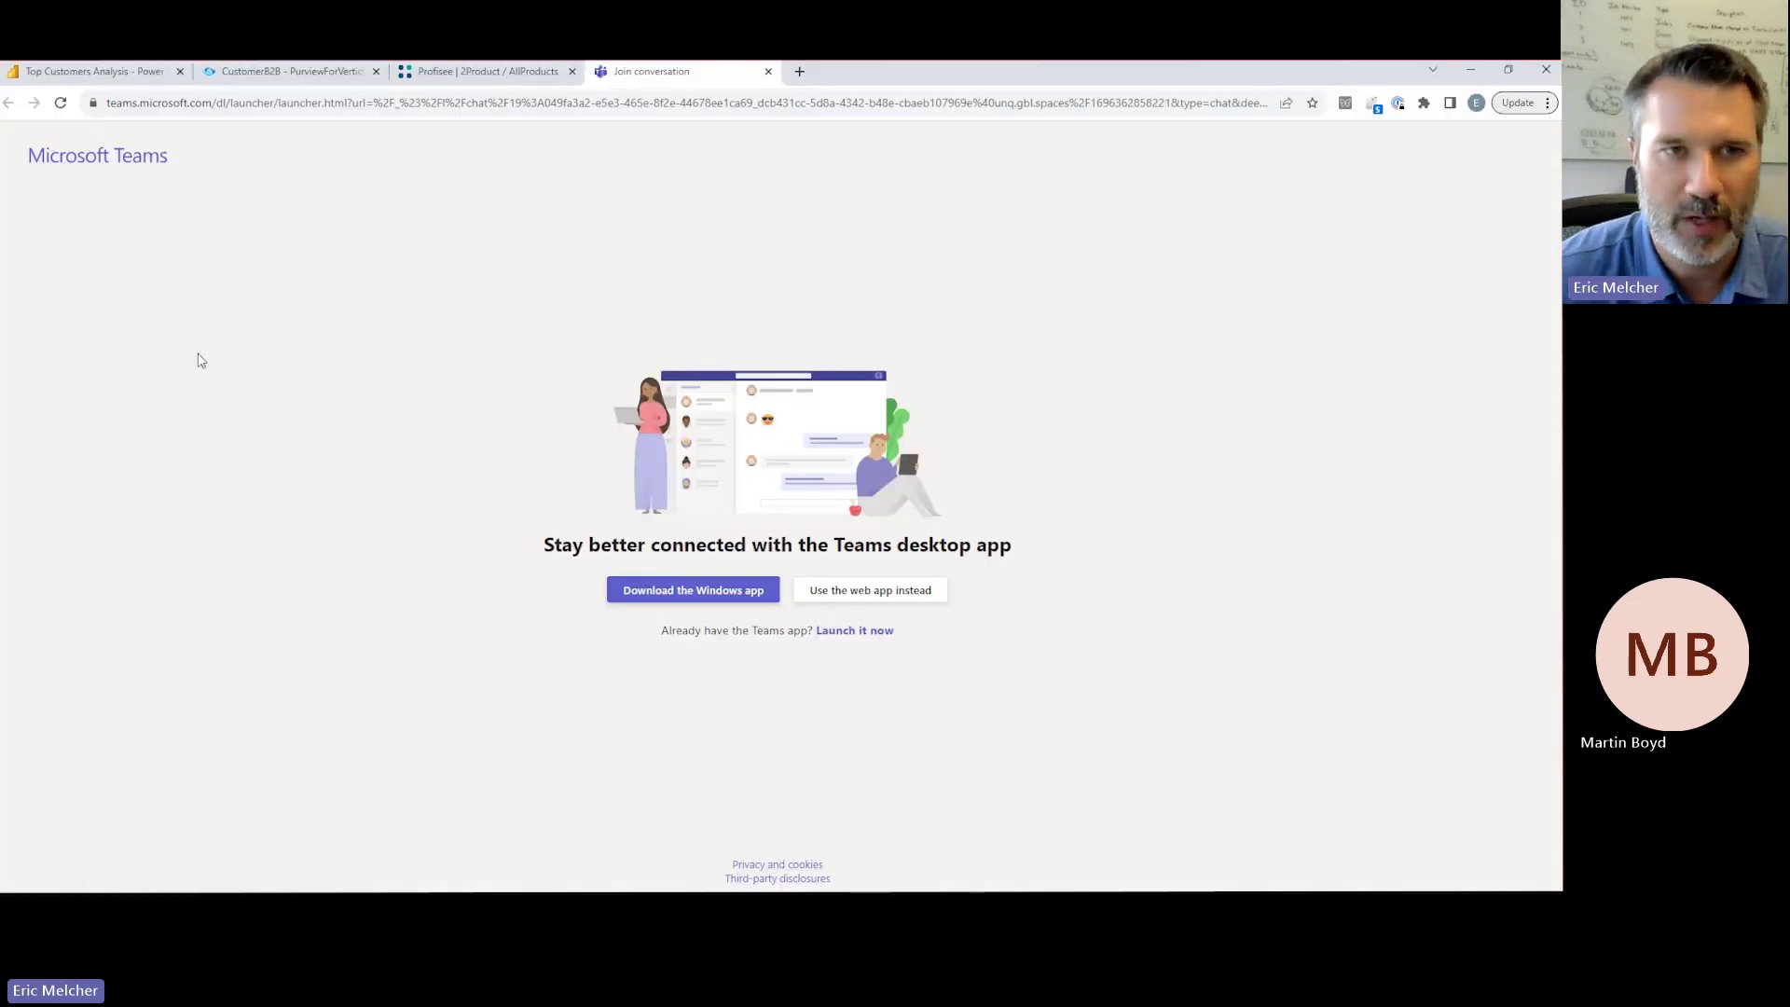
Open the After page of Top Customers Analysis and inspect tooltips on its bars and rows
click(124, 75)
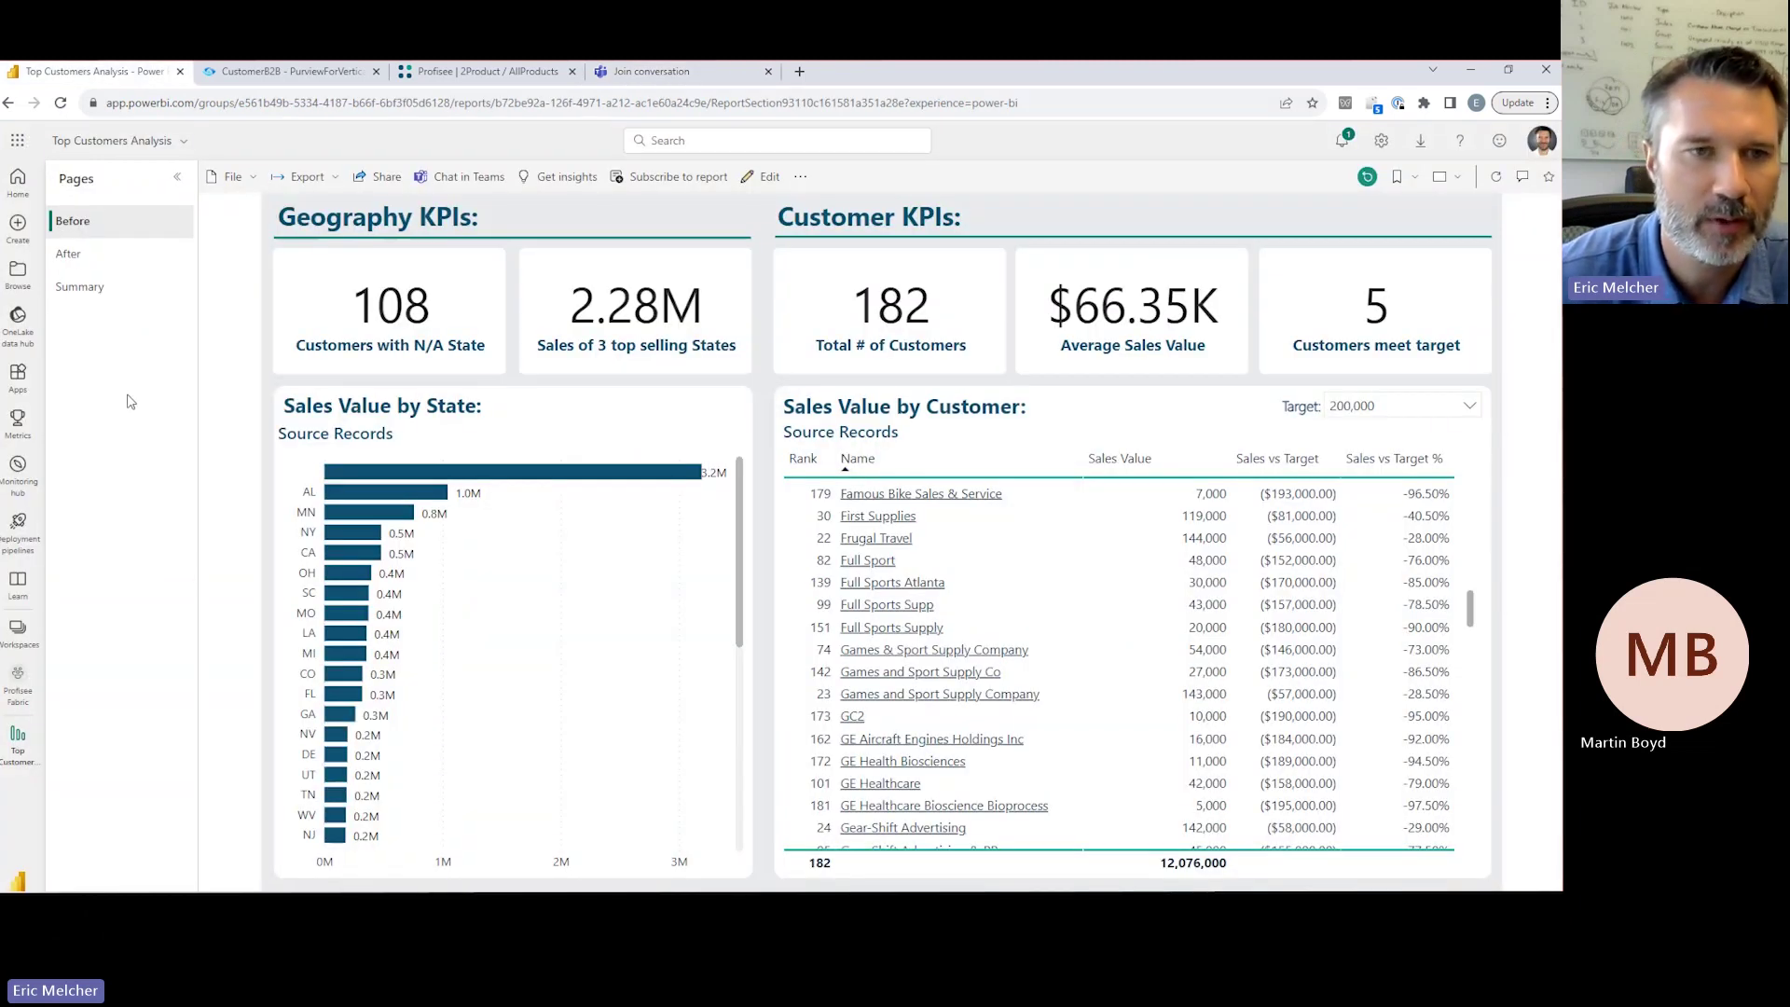
click(79, 257)
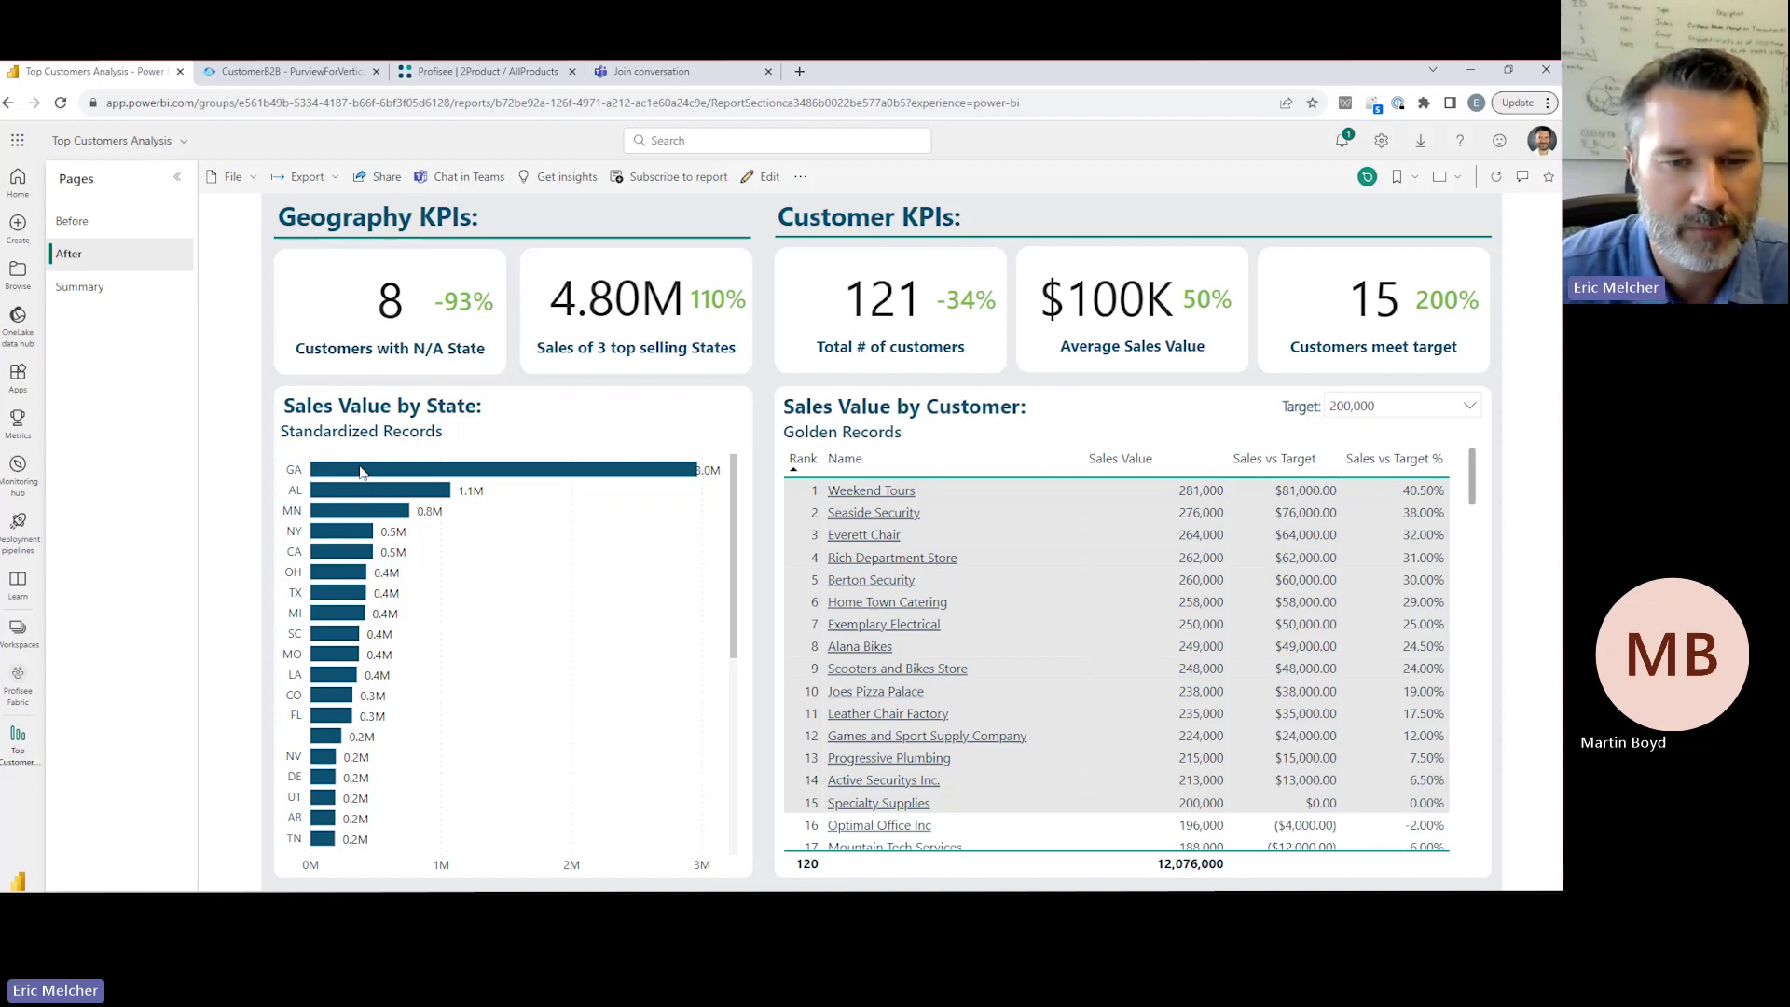
mouse_move(361, 472)
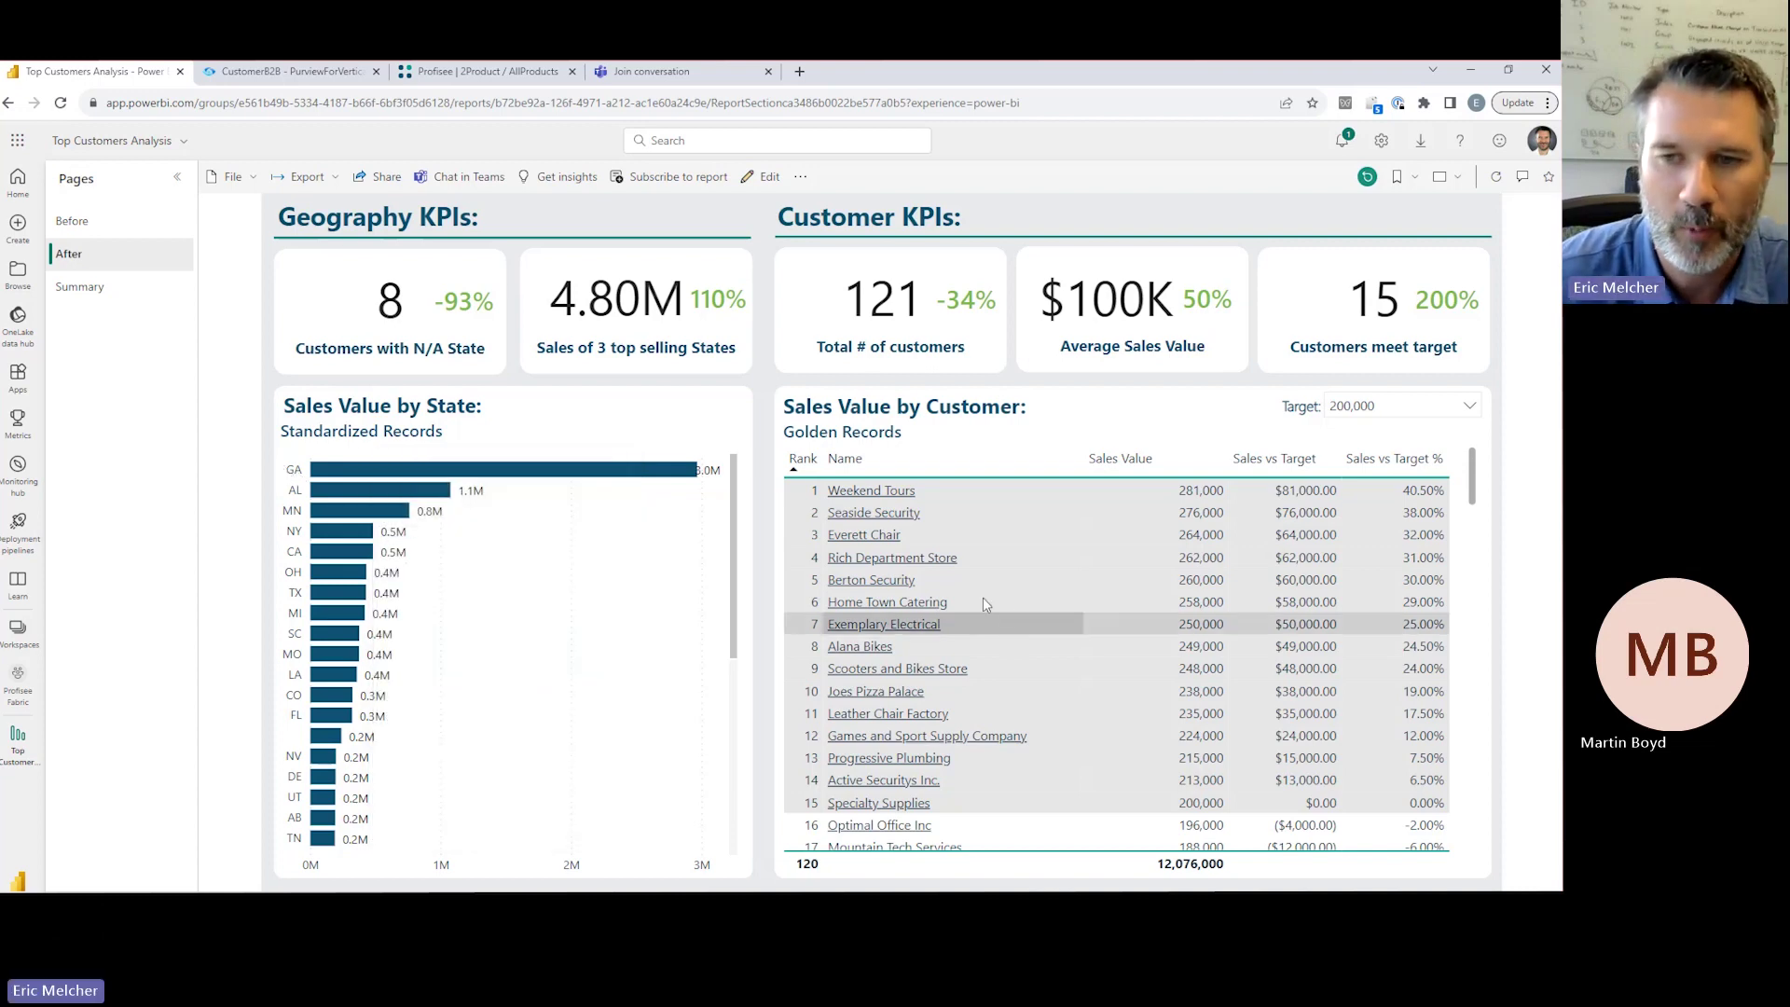
mouse_move(1026, 617)
mouse_move(1000, 494)
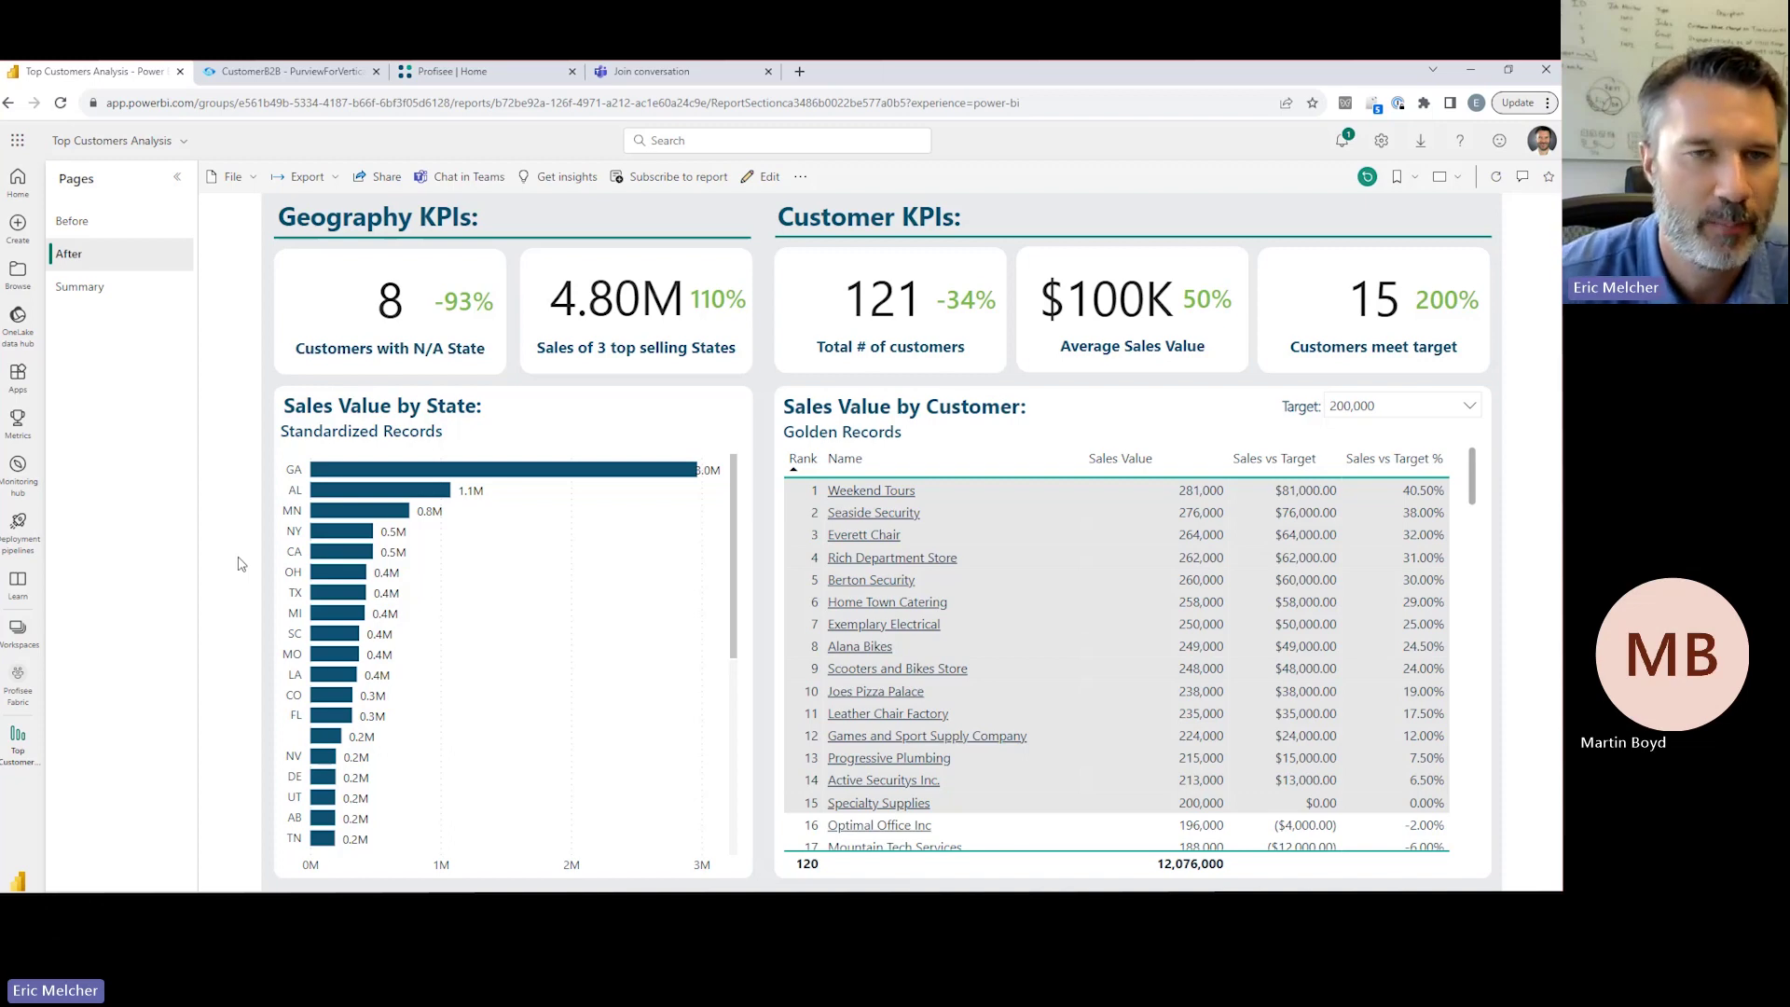
Open the Power BI report under Visualization in the 1. Customer - Stewards app
click(450, 74)
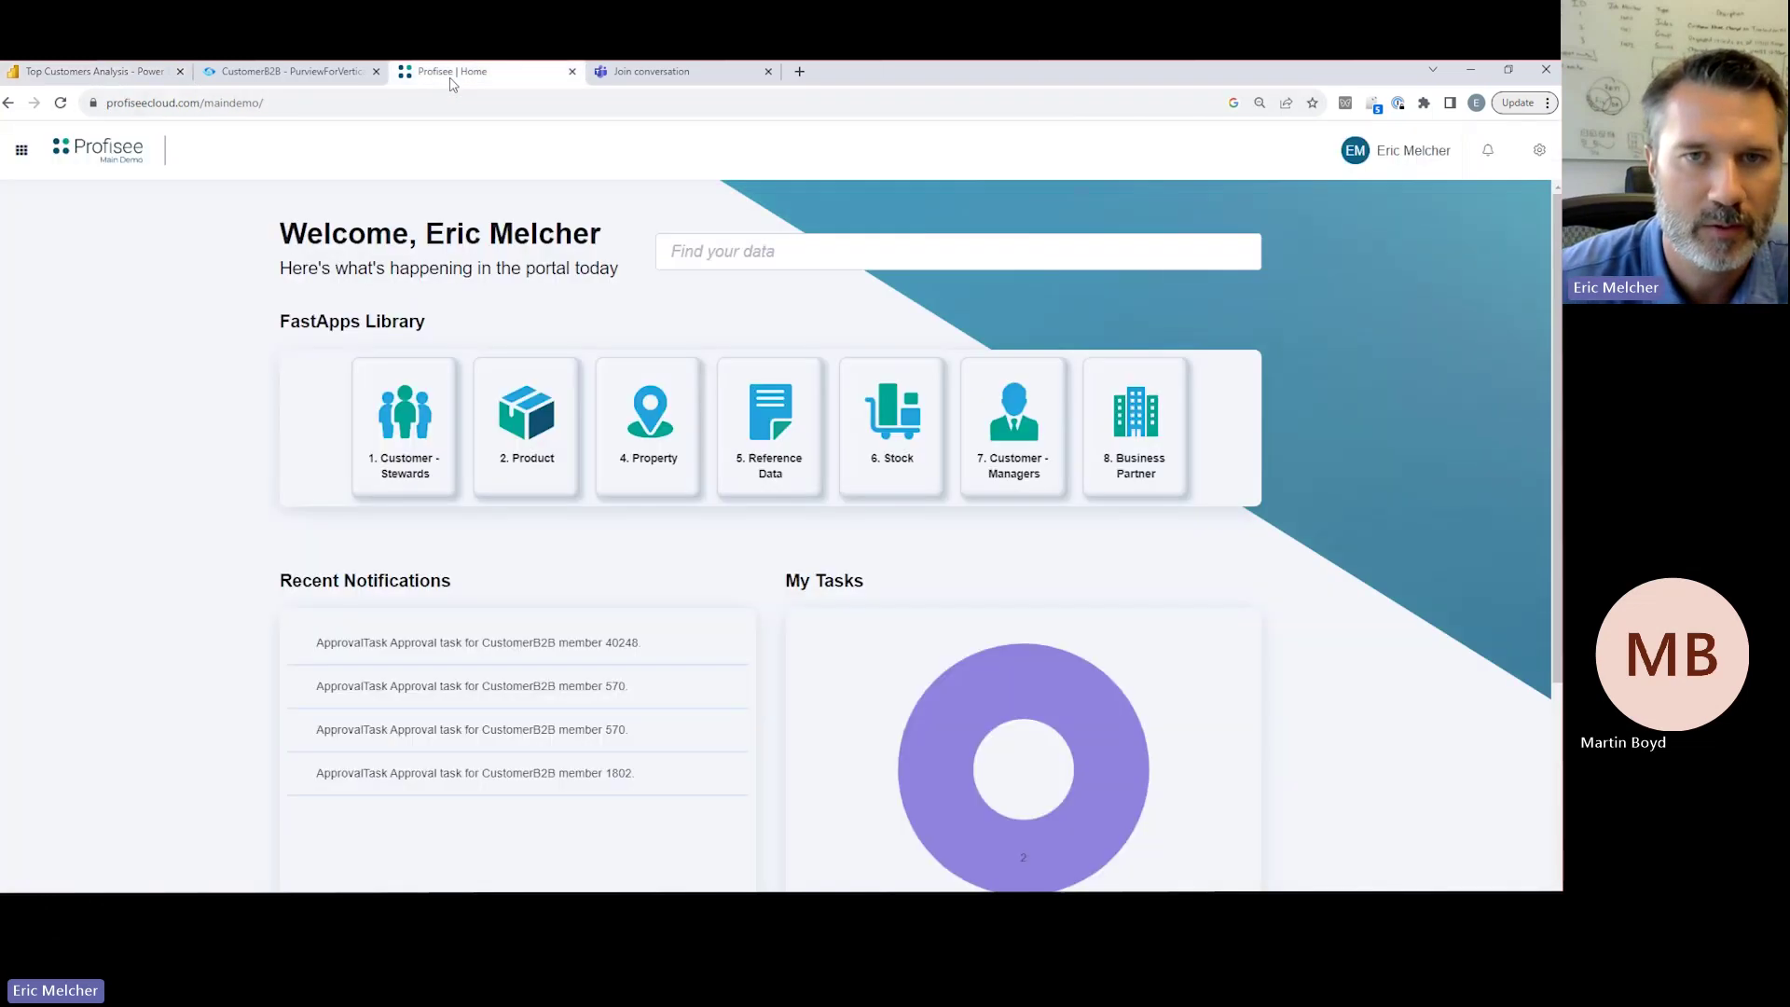
click(402, 467)
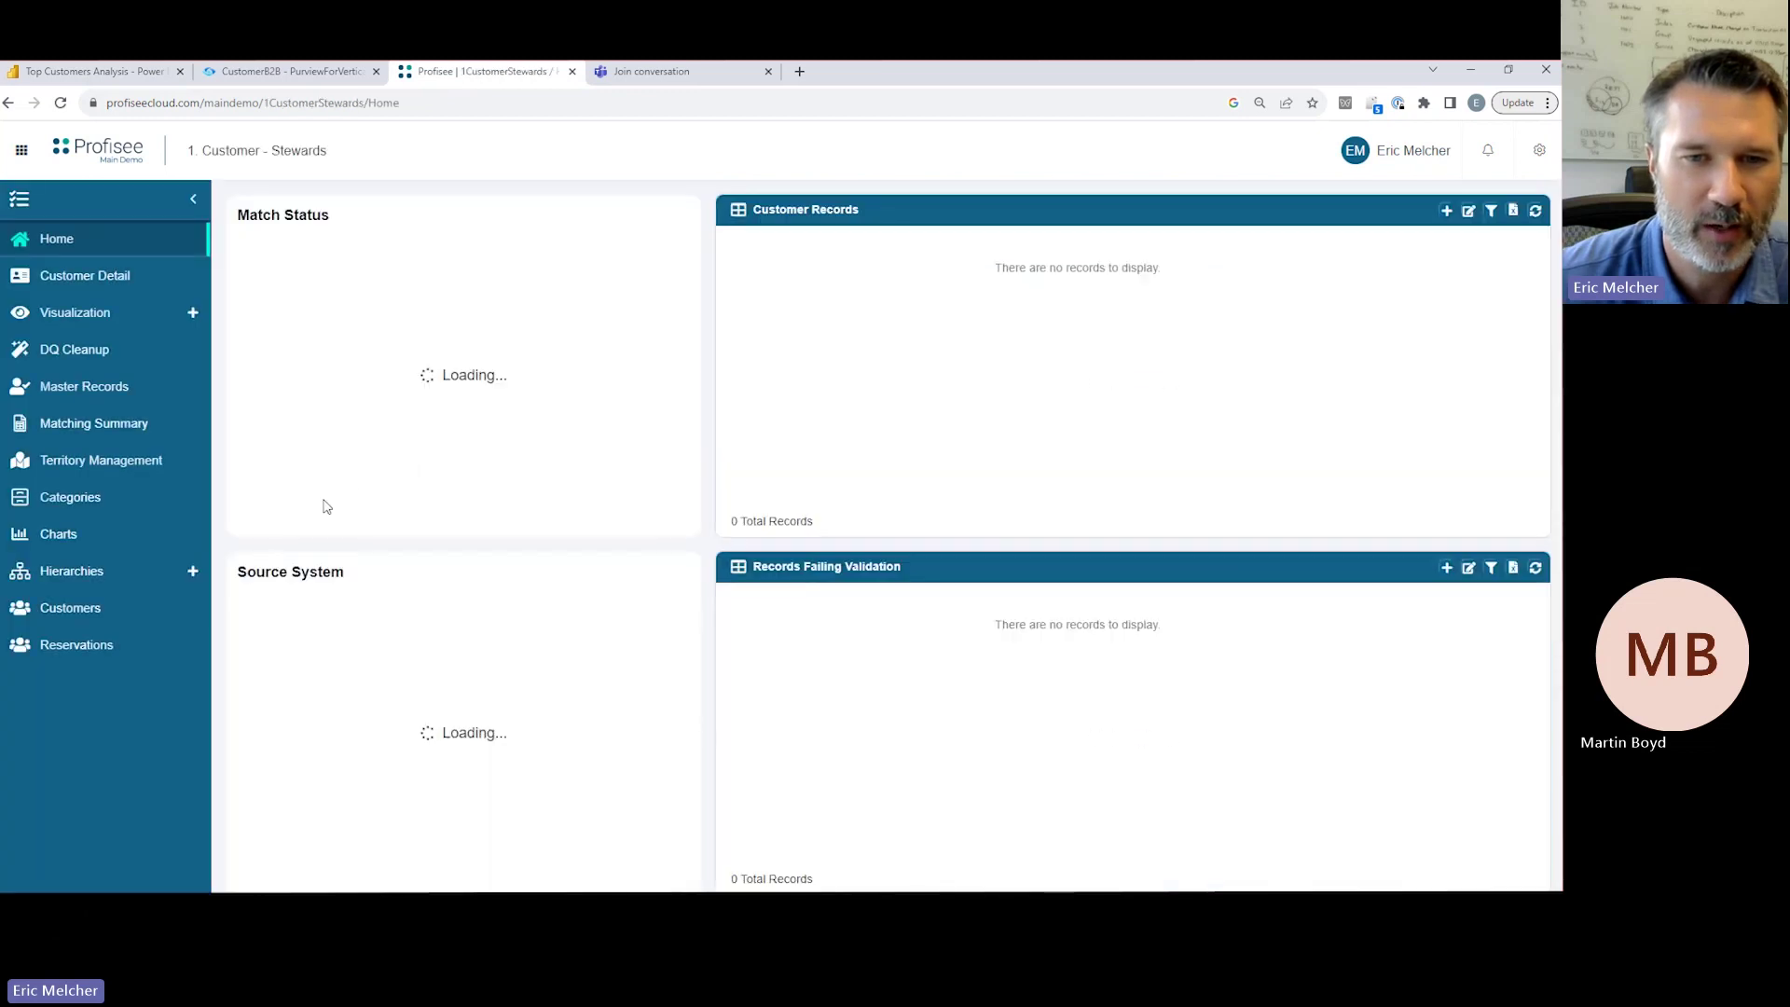
click(98, 315)
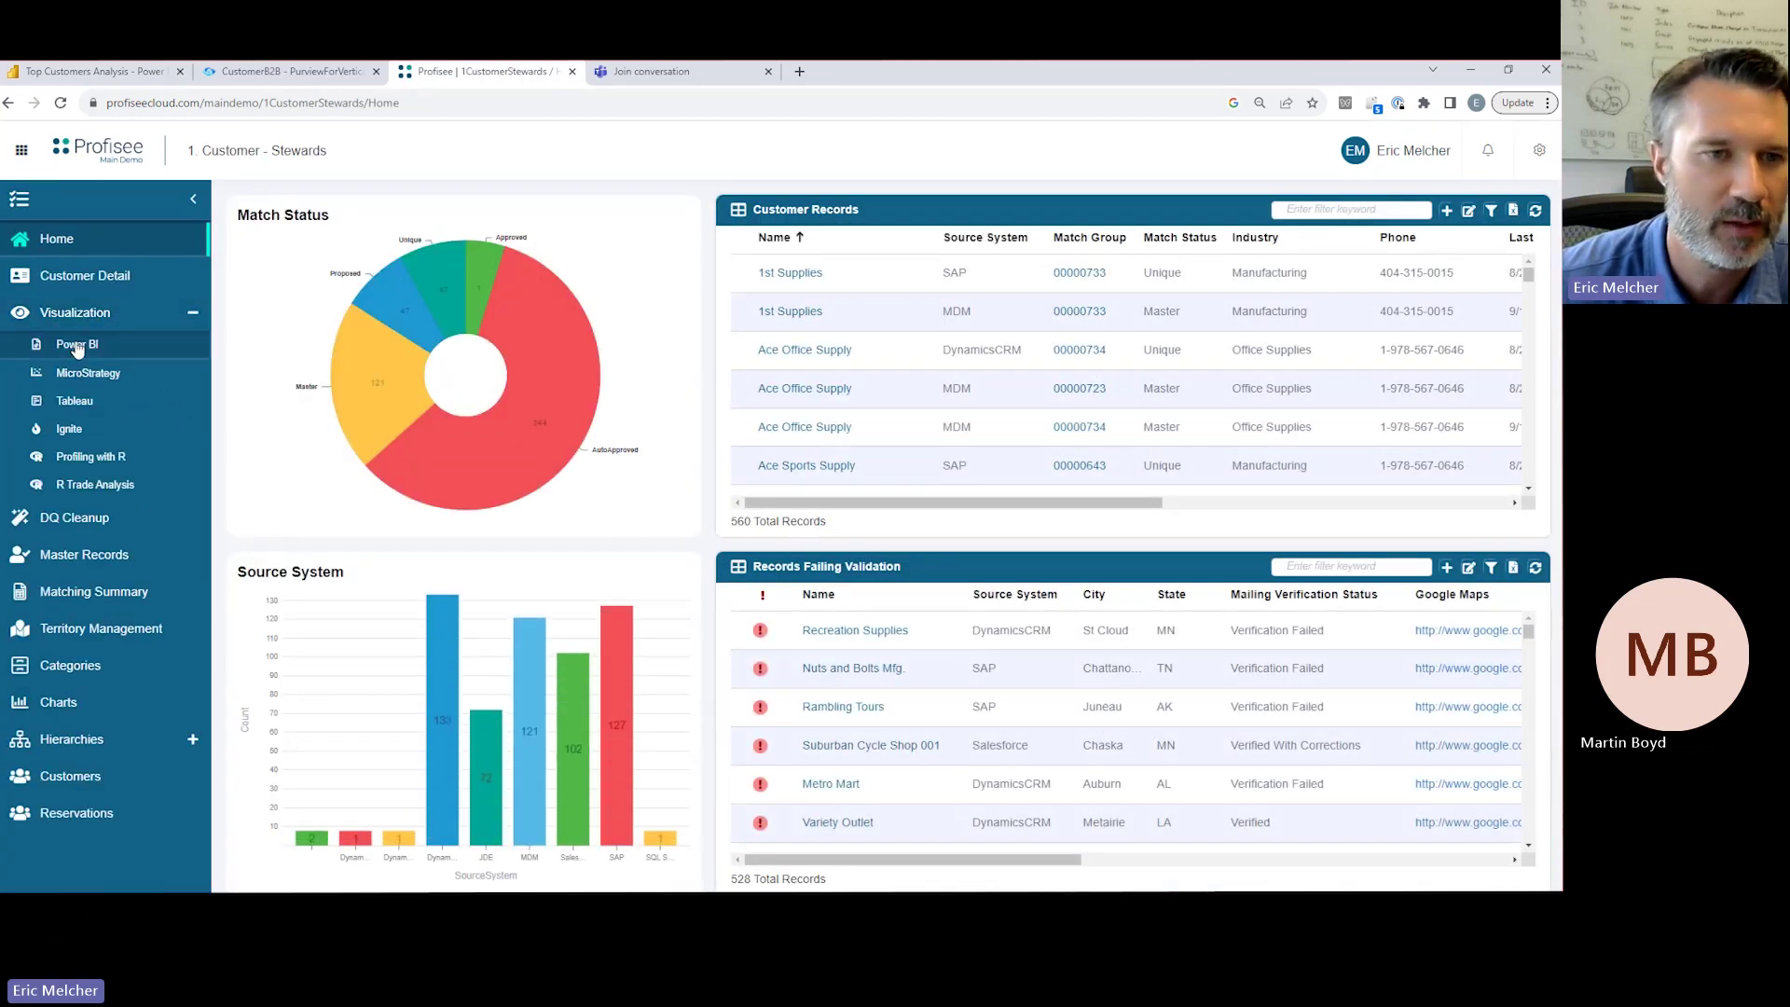
click(77, 345)
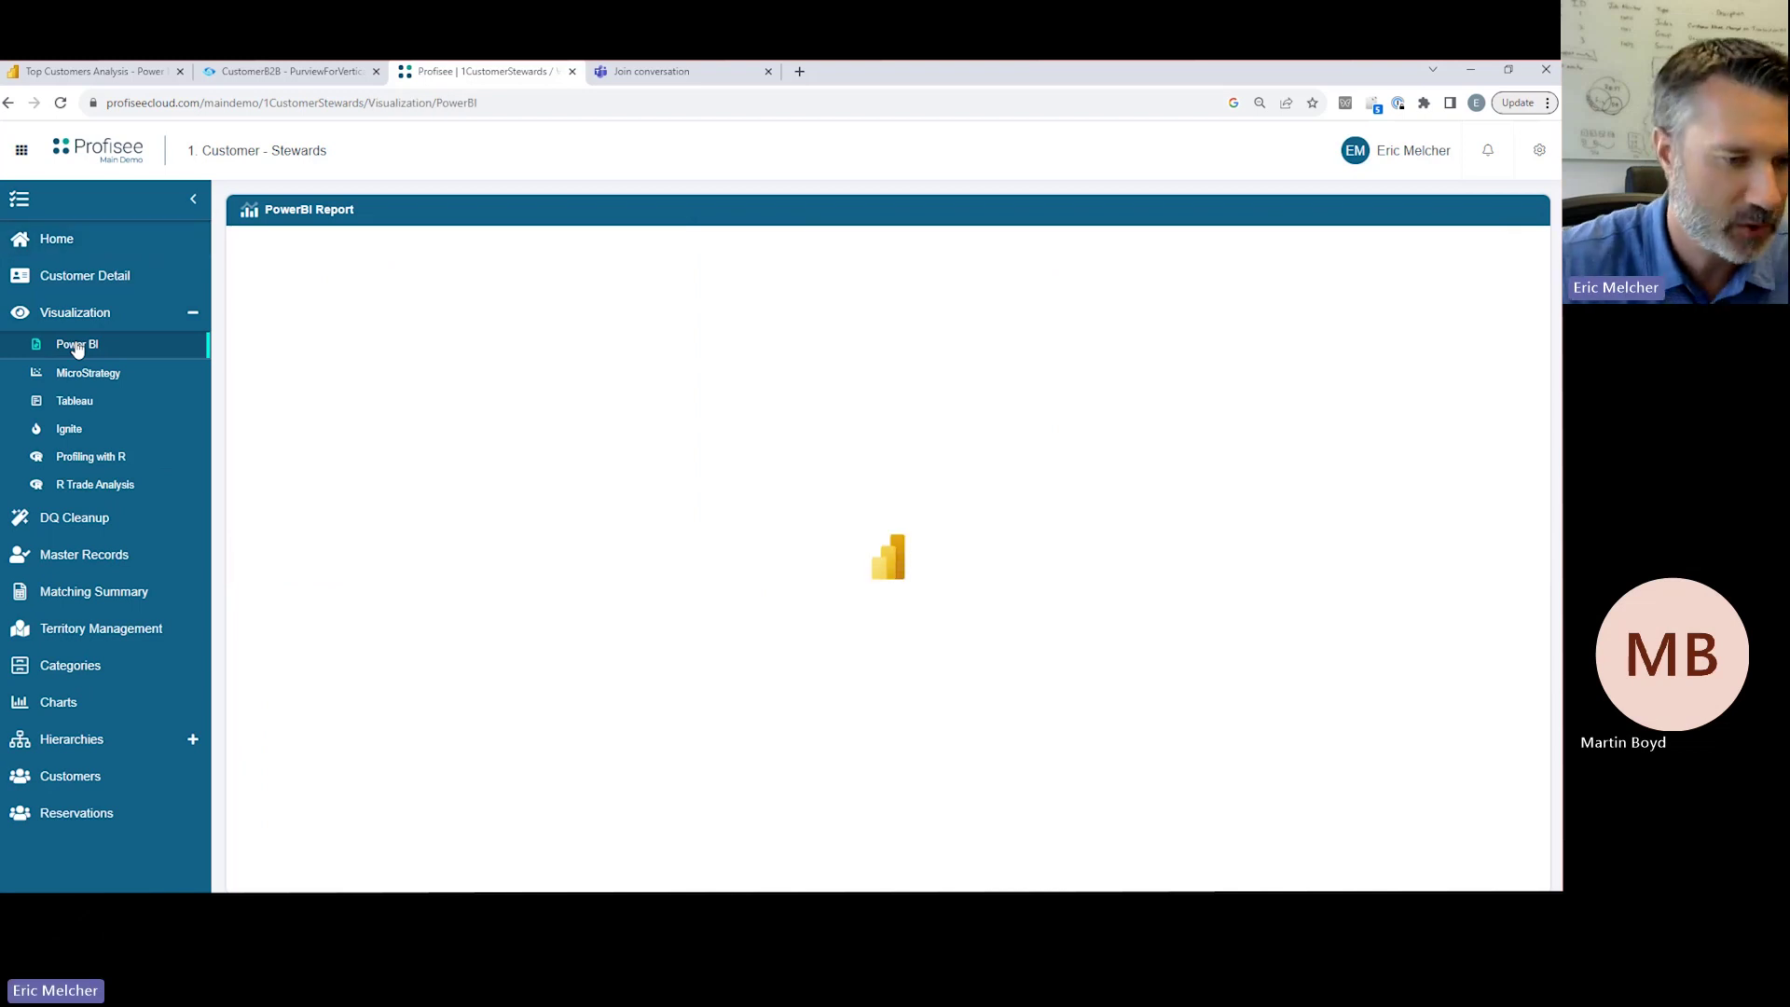